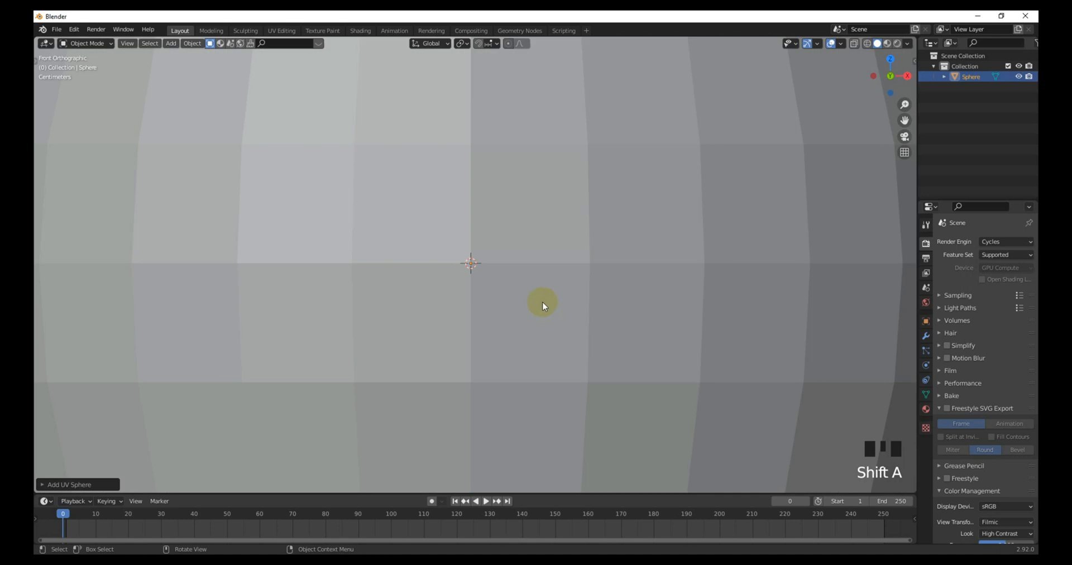
# Step: Scale the new UV sphere down to a small size
pyautogui.press('s')
pyautogui.click(425, 274)
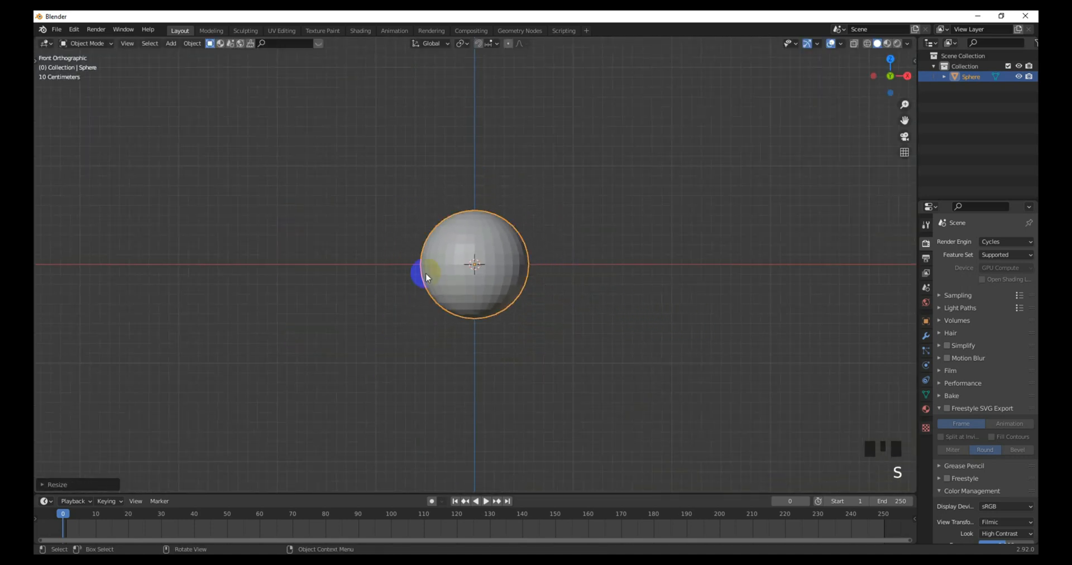
pyautogui.scroll(-3, 256, 114)
pyautogui.click(192, 44)
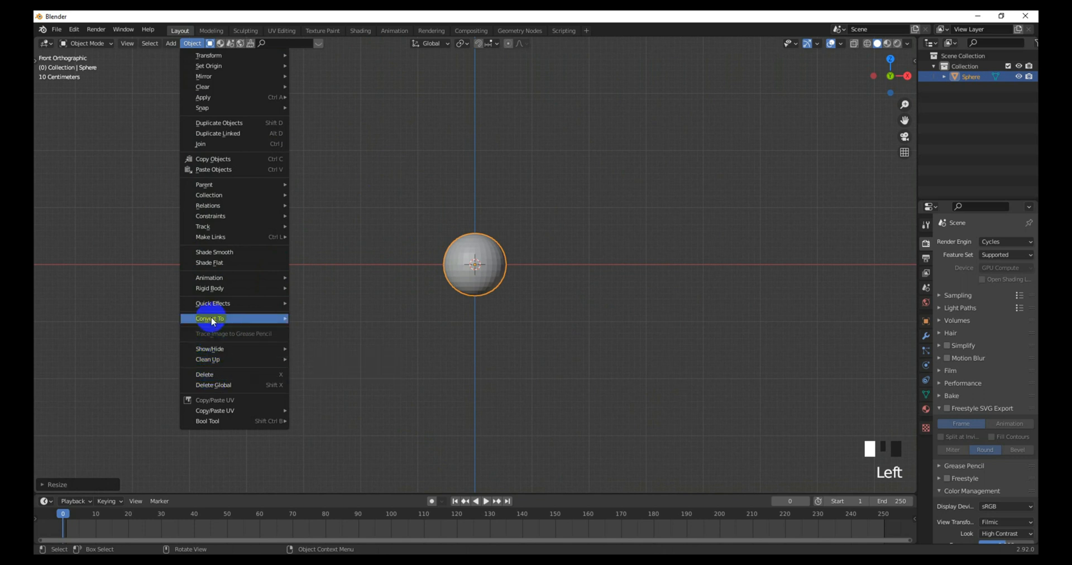
# Step: Wrap the sphere in a Quick Smoke domain and raise the domain along Z
pyautogui.moveTo(211, 303)
pyautogui.click(346, 324)
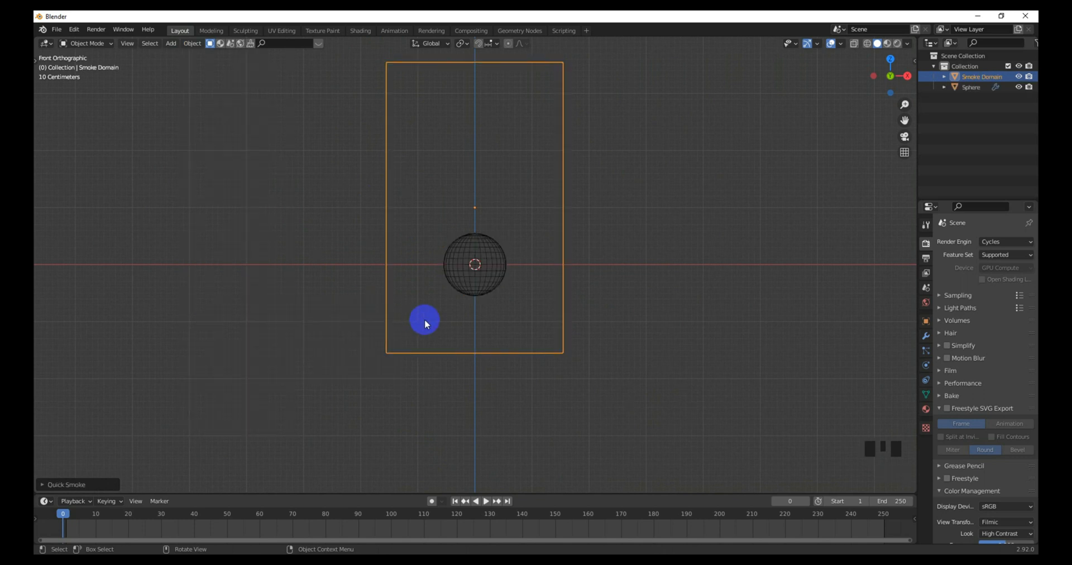
pyautogui.scroll(-3, 467, 292)
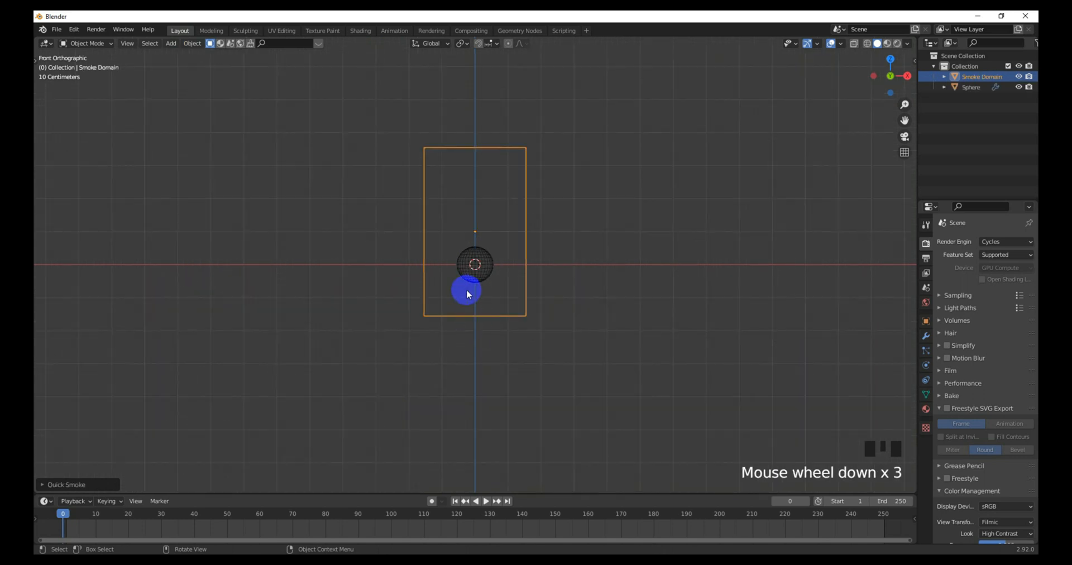
pyautogui.click(508, 319)
pyautogui.press('g')
pyautogui.press('z')
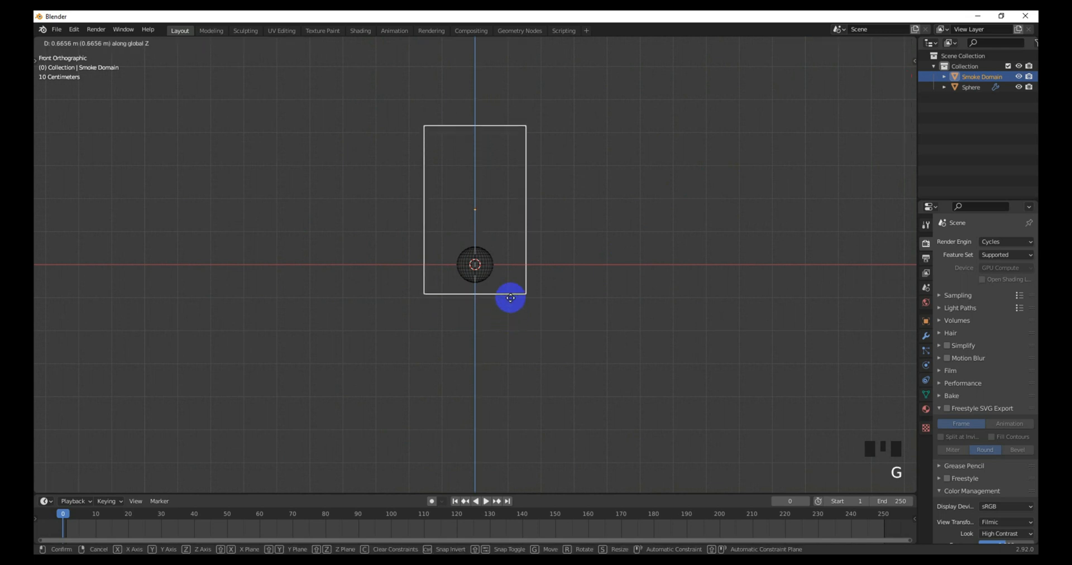
pyautogui.click(512, 295)
# Step: Enlarge the smoke domain and lift it slightly higher above the sphere
pyautogui.press('s')
pyautogui.click(546, 309)
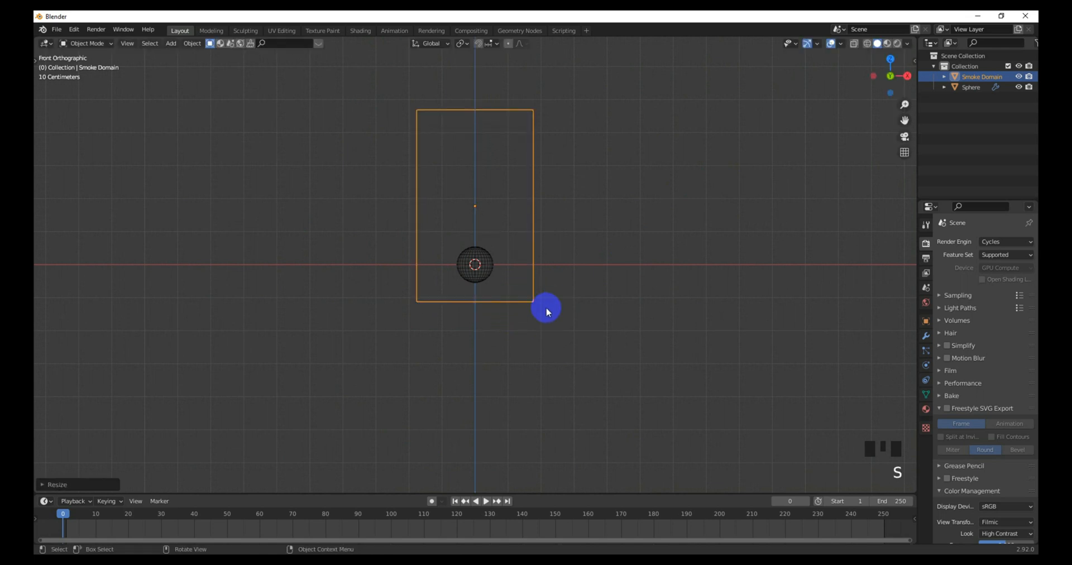
pyautogui.press('g')
pyautogui.press('z')
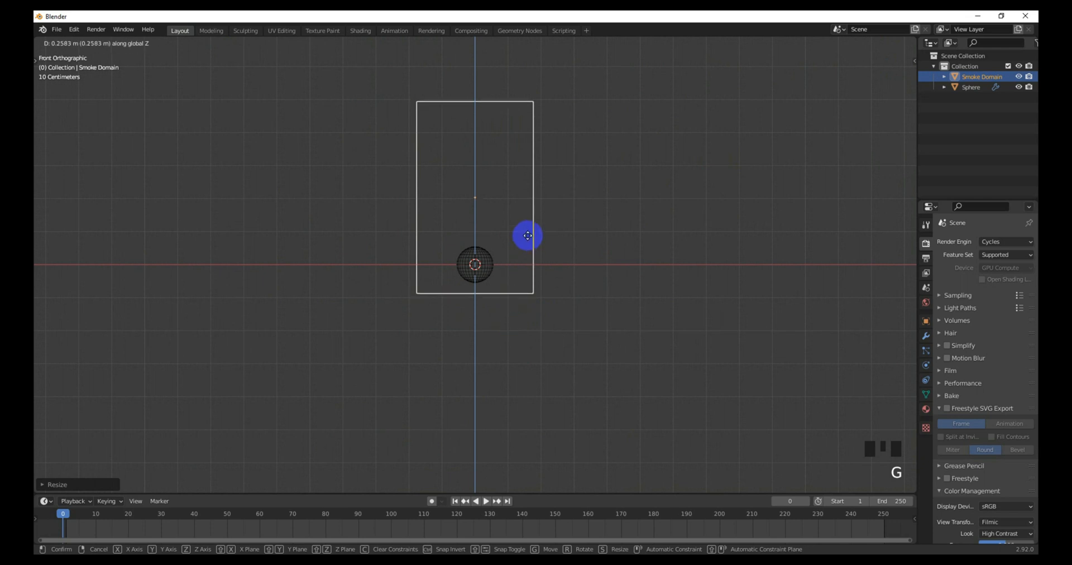
pyautogui.click(526, 234)
pyautogui.scroll(2, 529, 331)
pyautogui.scroll(-2, 541, 341)
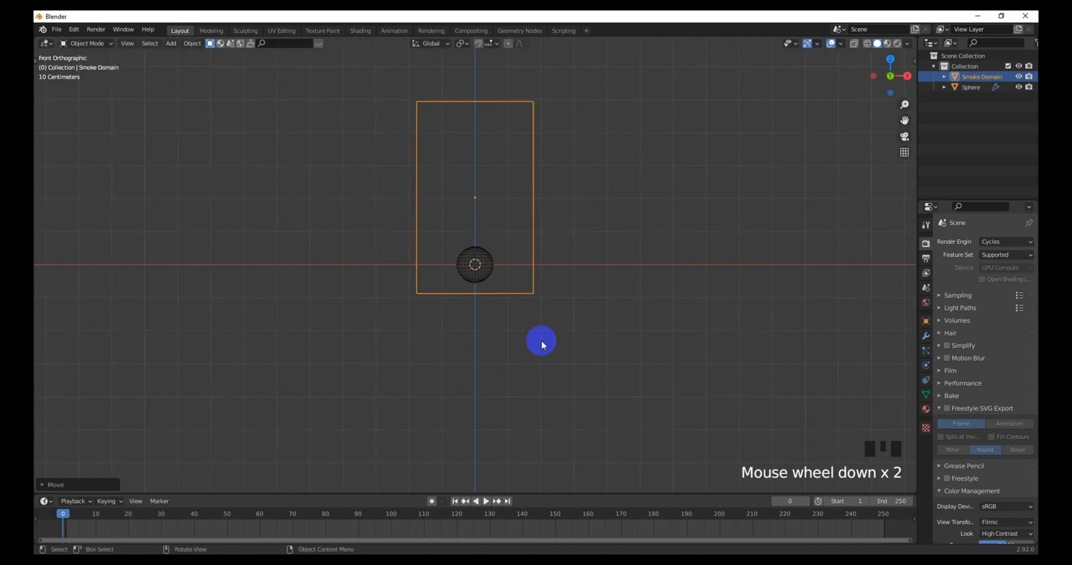
# Step: Switch the render engine to Eevee, test-play the smoke, and rewind to frame 0
pyautogui.click(979, 242)
pyautogui.click(986, 250)
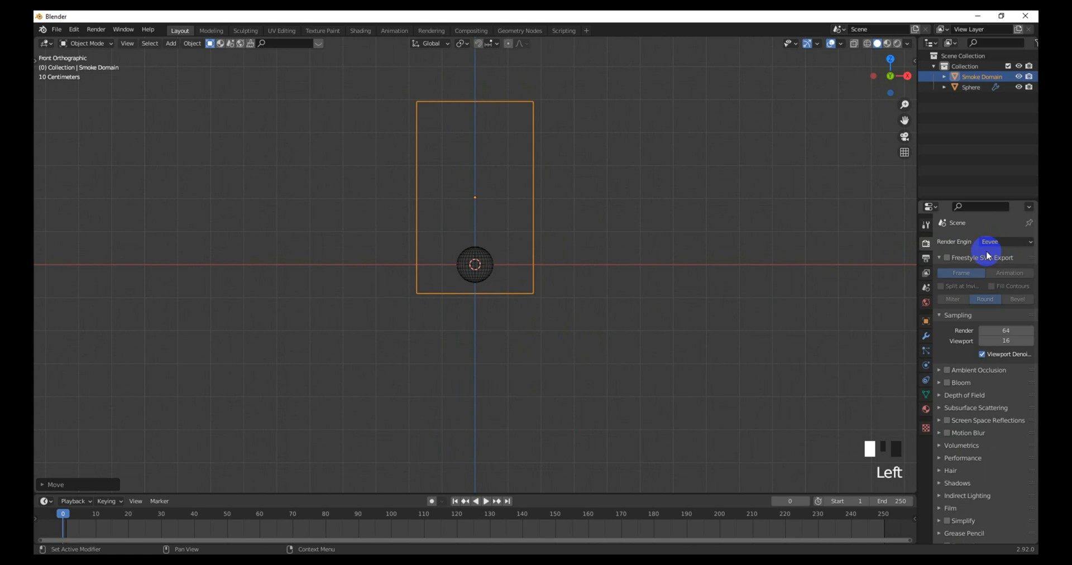
pyautogui.scroll(2, 545, 262)
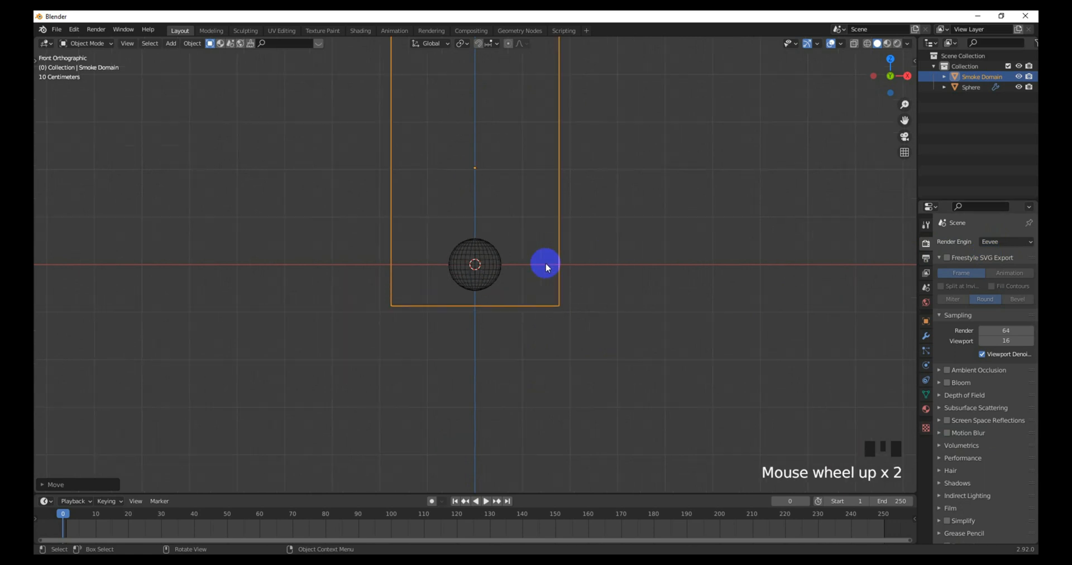
pyautogui.press('space')
pyautogui.scroll(-3, 544, 267)
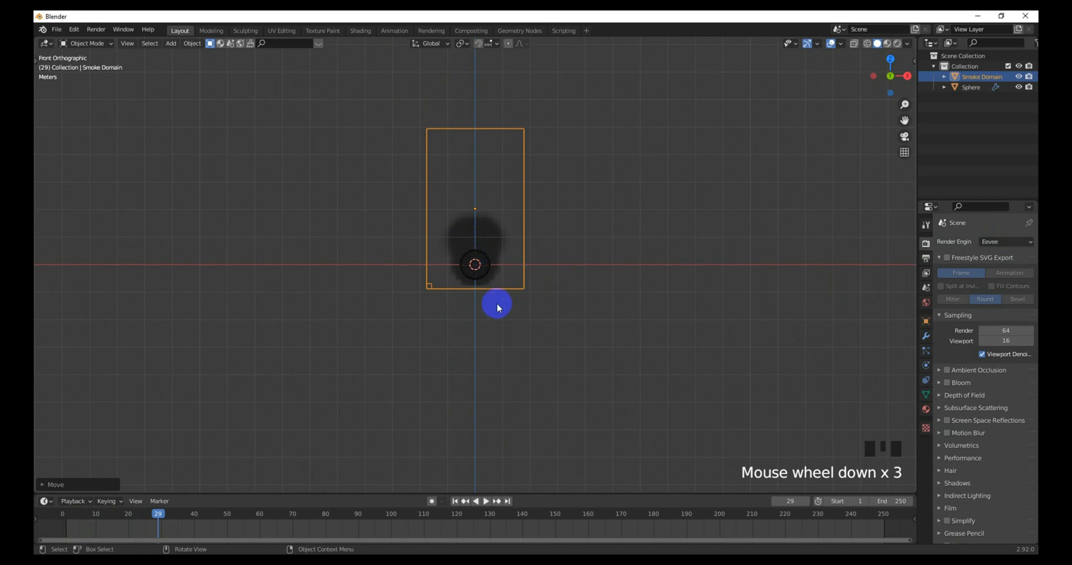
pyautogui.scroll(1, 498, 305)
pyautogui.moveTo(154, 519); pyautogui.dragTo(41, 519)
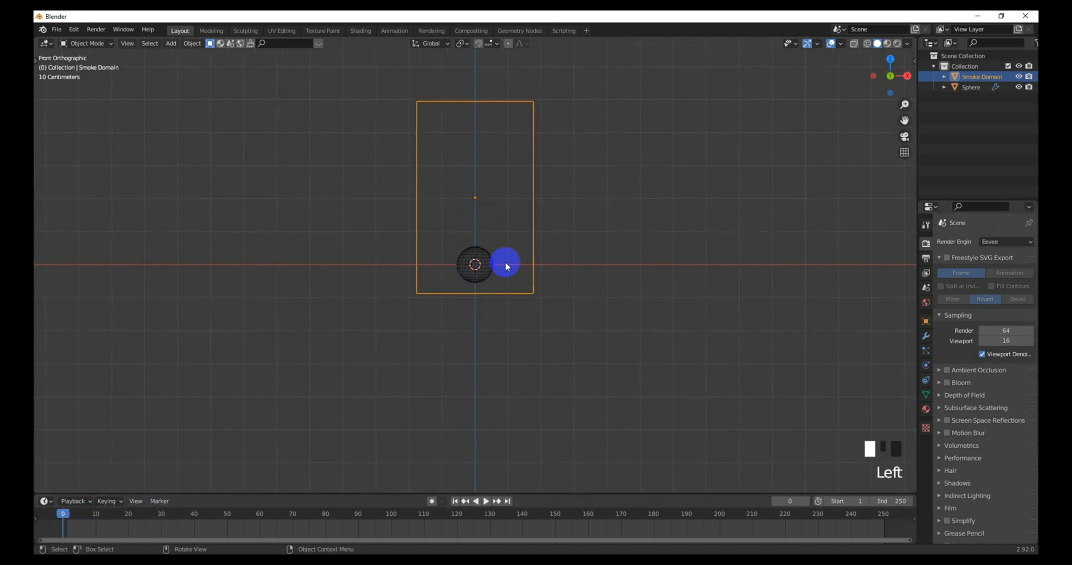
# Step: Add a Turbulence force field to the scene
pyautogui.hotkey('shift', 'a')
pyautogui.moveTo(498, 230)
pyautogui.moveTo(463, 416)
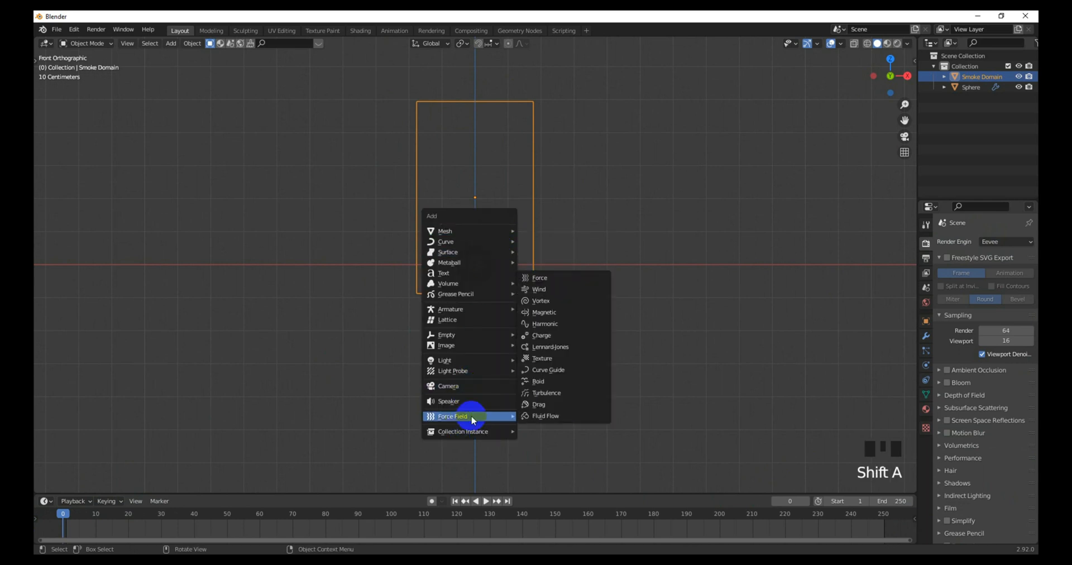
pyautogui.click(553, 394)
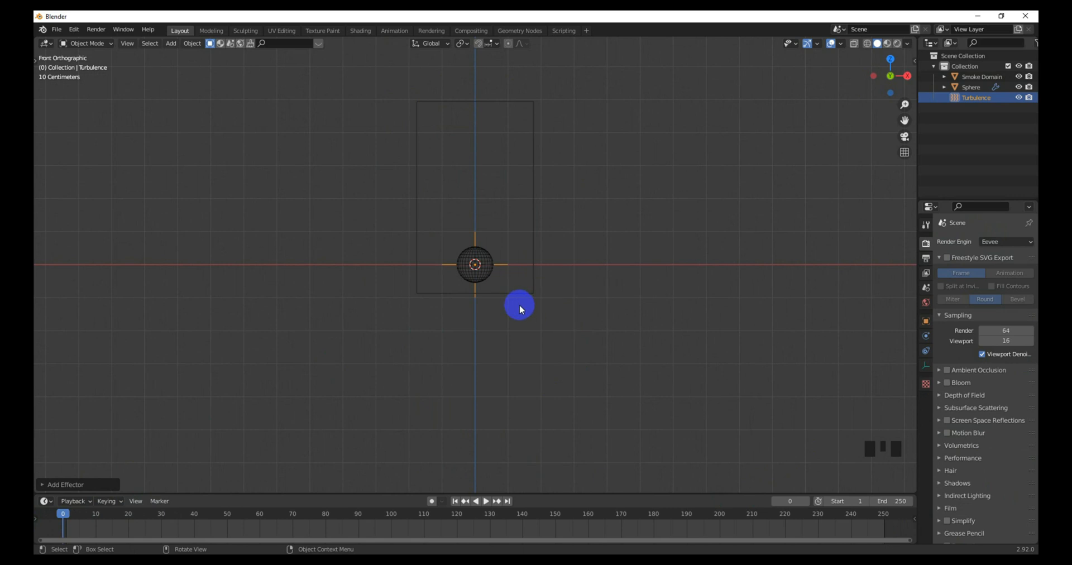
# Step: Shrink the turbulence field, place it just above the sphere, and show its physics settings
pyautogui.press('g')
pyautogui.click(518, 249)
pyautogui.press('s')
pyautogui.click(524, 271)
pyautogui.press('g')
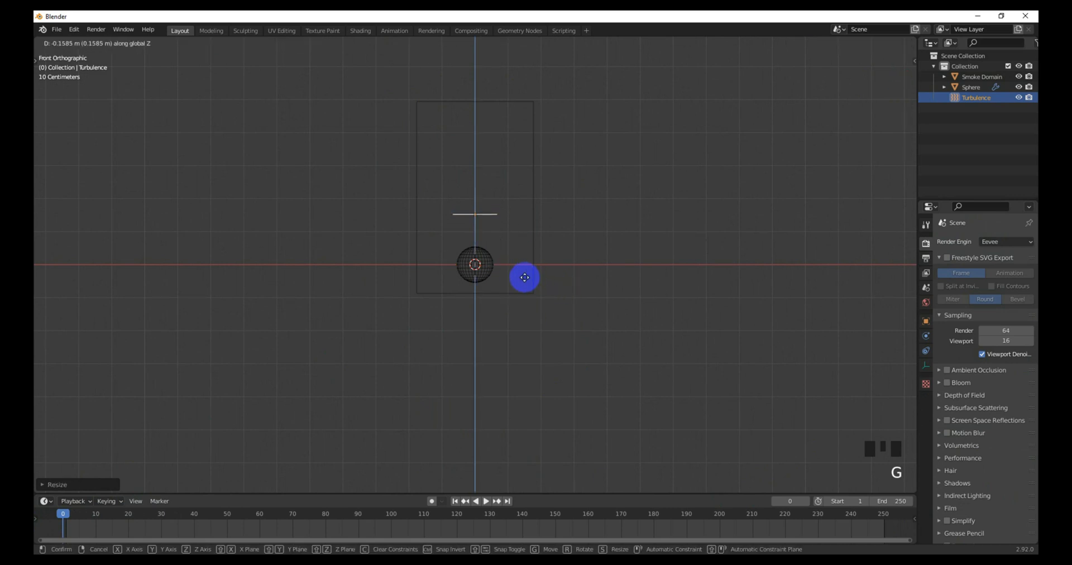
pyautogui.click(527, 286)
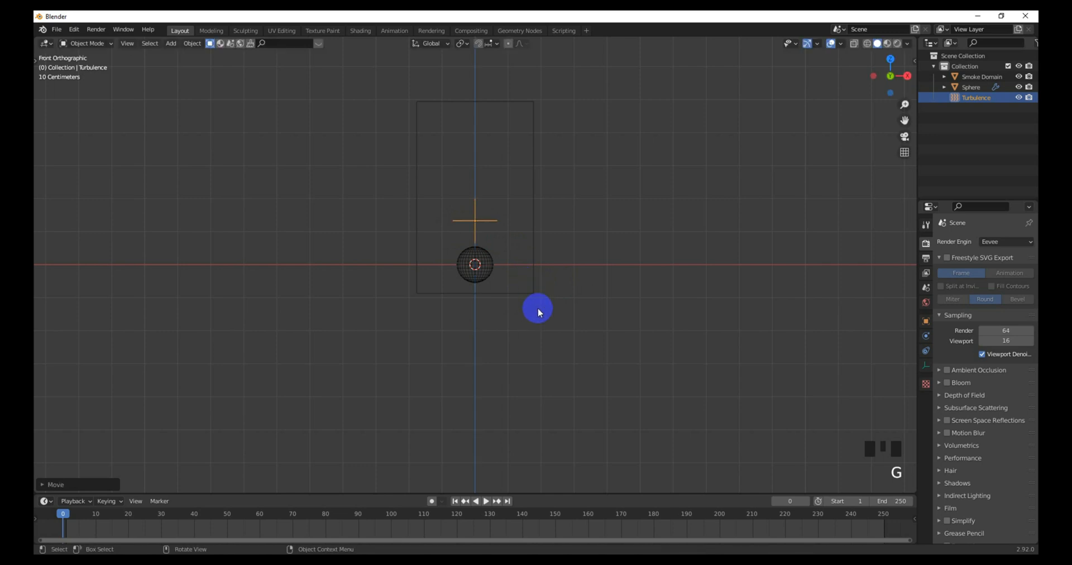
pyautogui.click(926, 336)
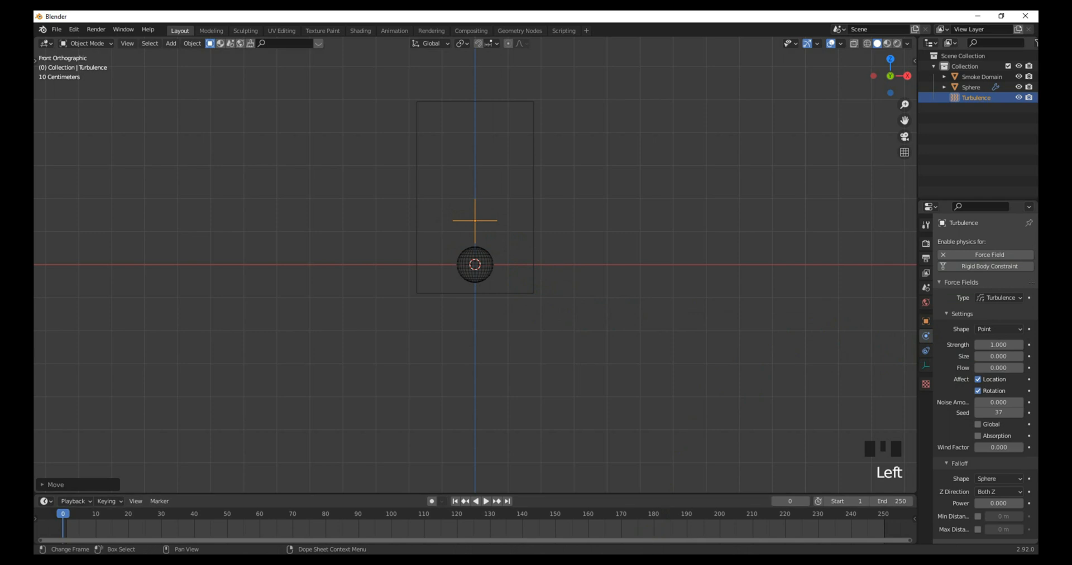
# Step: Set turbulence Strength and Noise Amount to 0.4, then select the sphere
pyautogui.click(1003, 344)
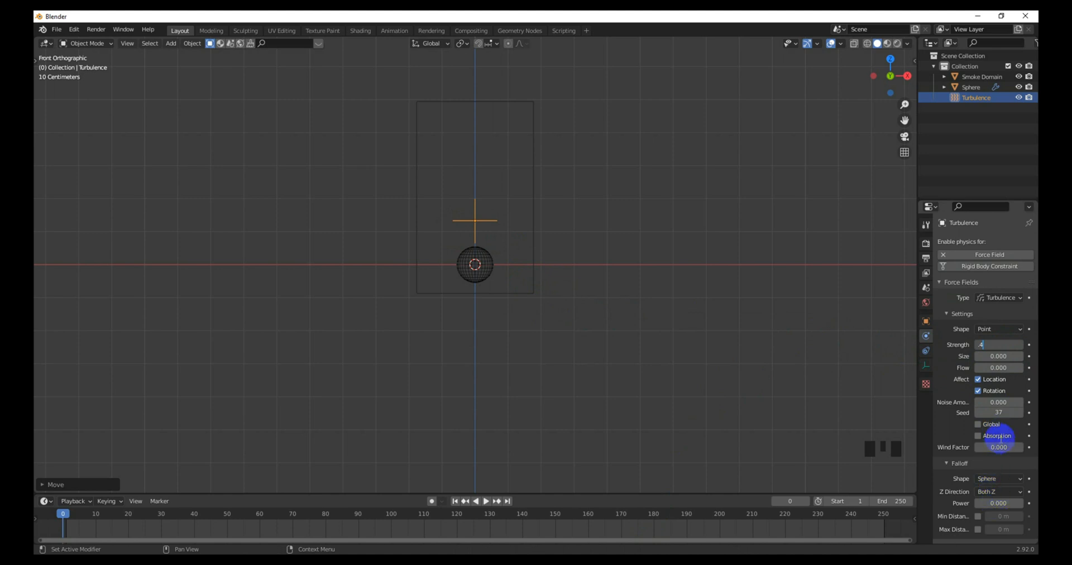
pyautogui.doubleClick(999, 403)
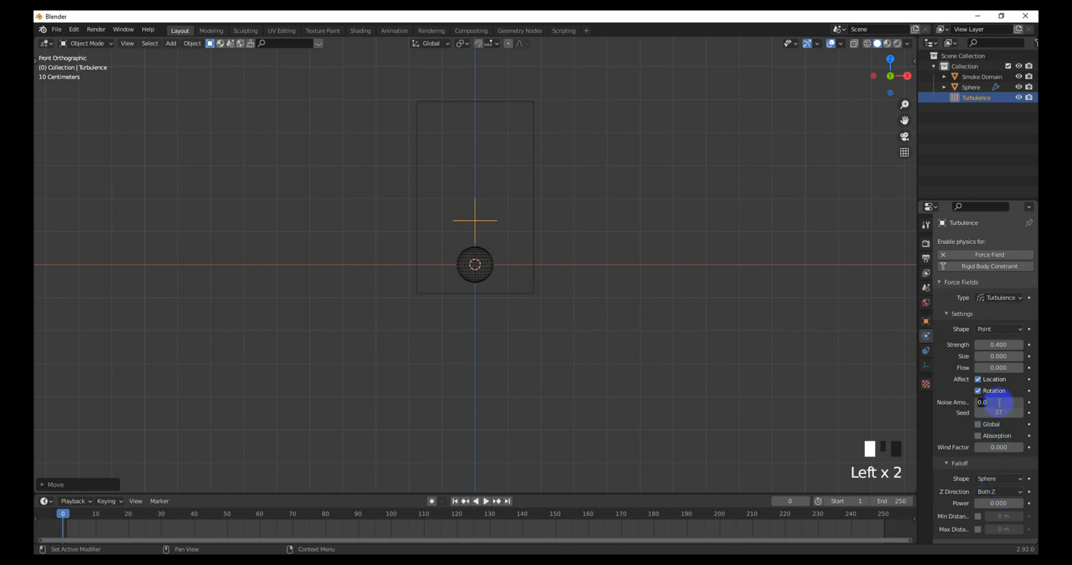
pyautogui.write('.4')
pyautogui.scroll(1, 1030, 405)
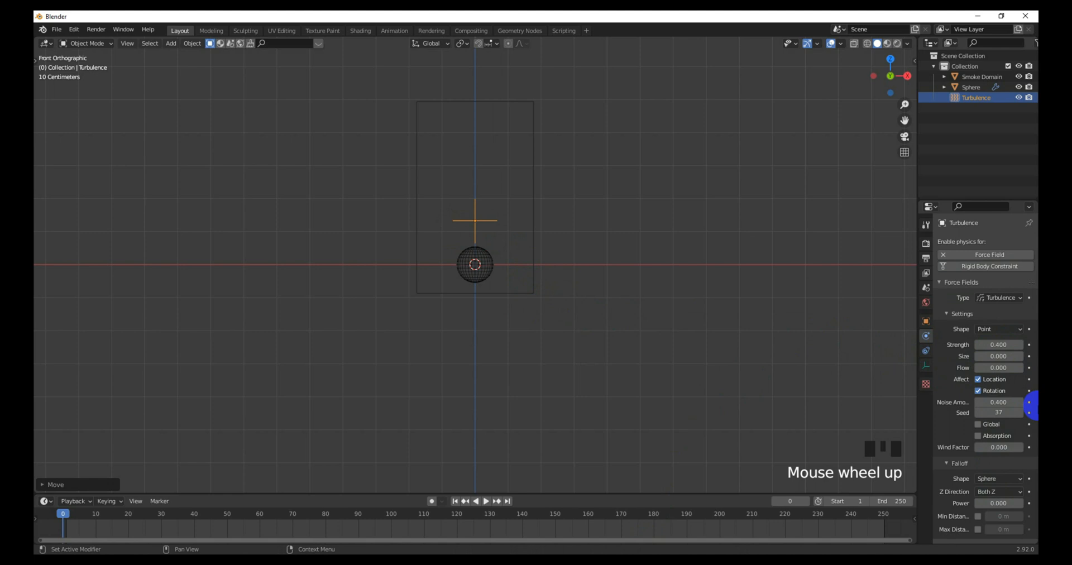
pyautogui.click(488, 263)
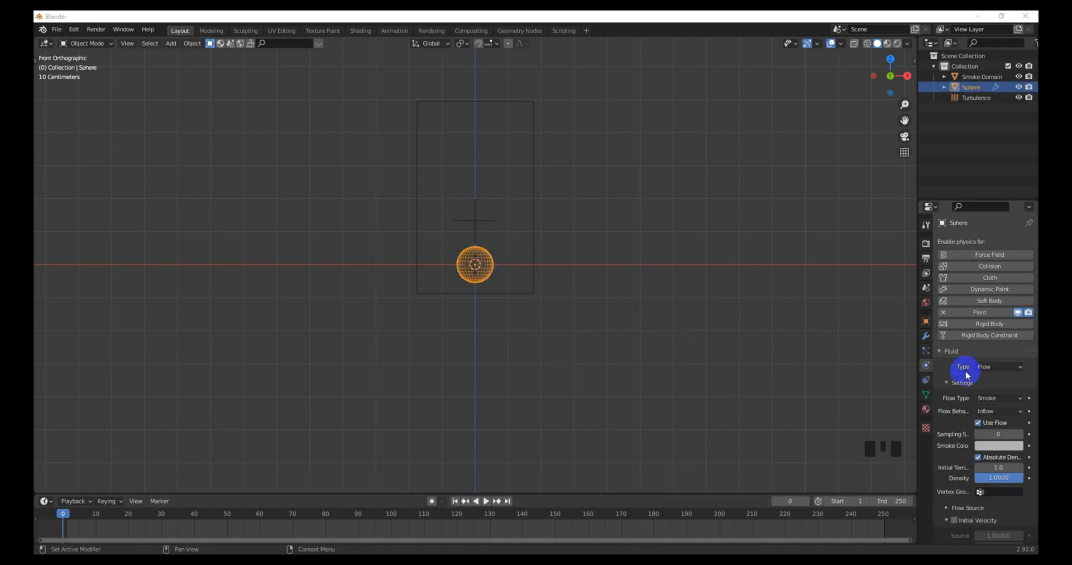
# Step: Make the sphere a Fire flow with Fuel 2.0
pyautogui.click(992, 366)
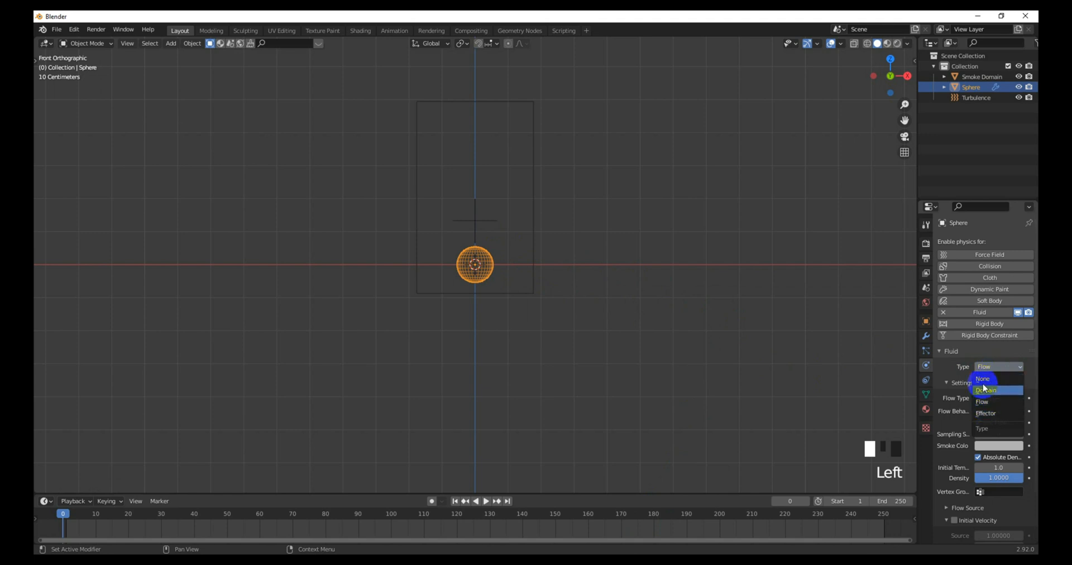
pyautogui.click(984, 401)
pyautogui.click(994, 398)
pyautogui.click(970, 434)
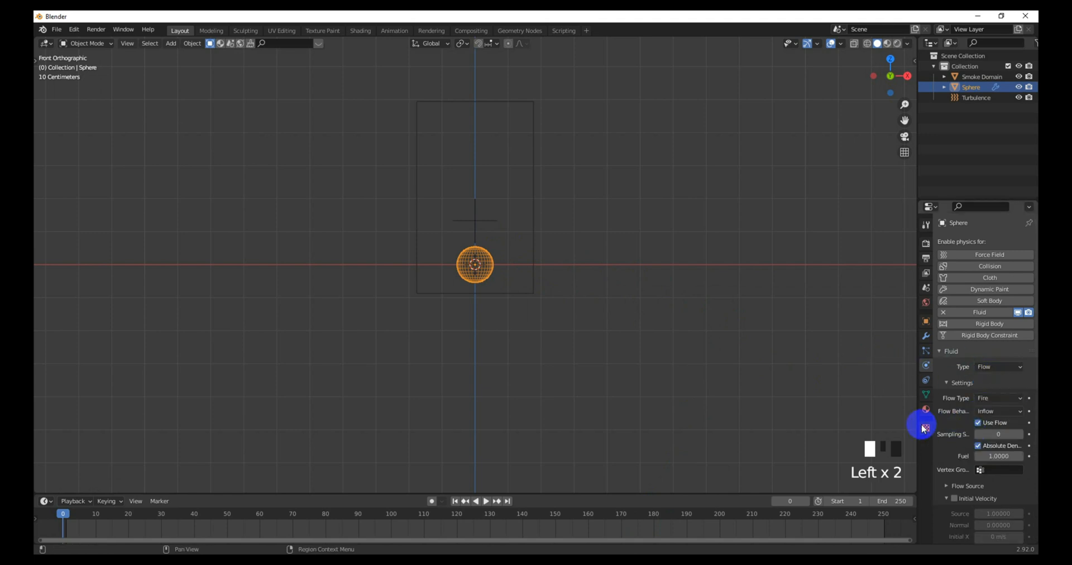
pyautogui.scroll(-1, 1009, 469)
pyautogui.scroll(-1, 1008, 469)
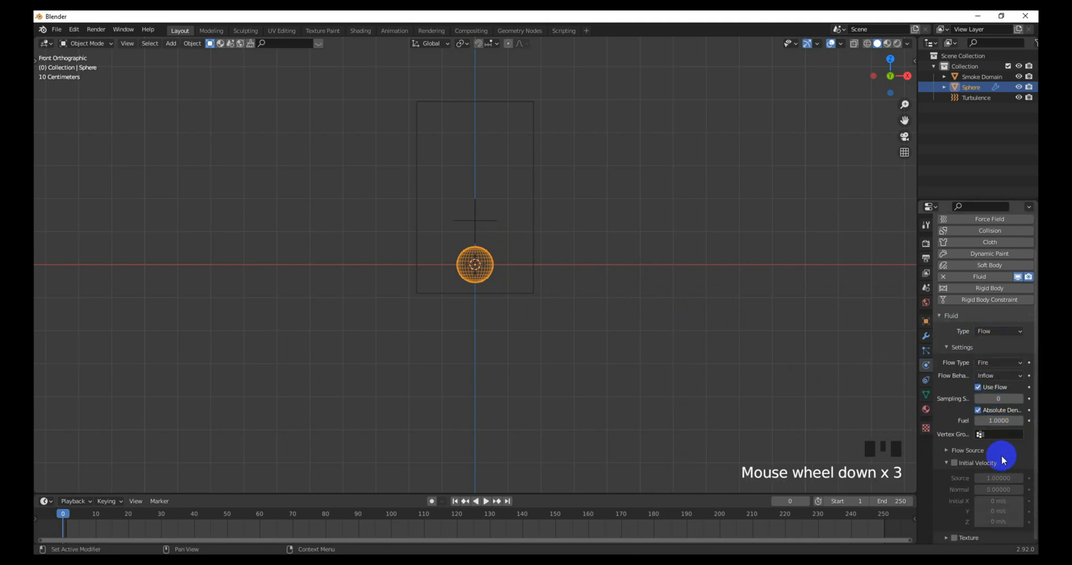
pyautogui.click(1001, 422)
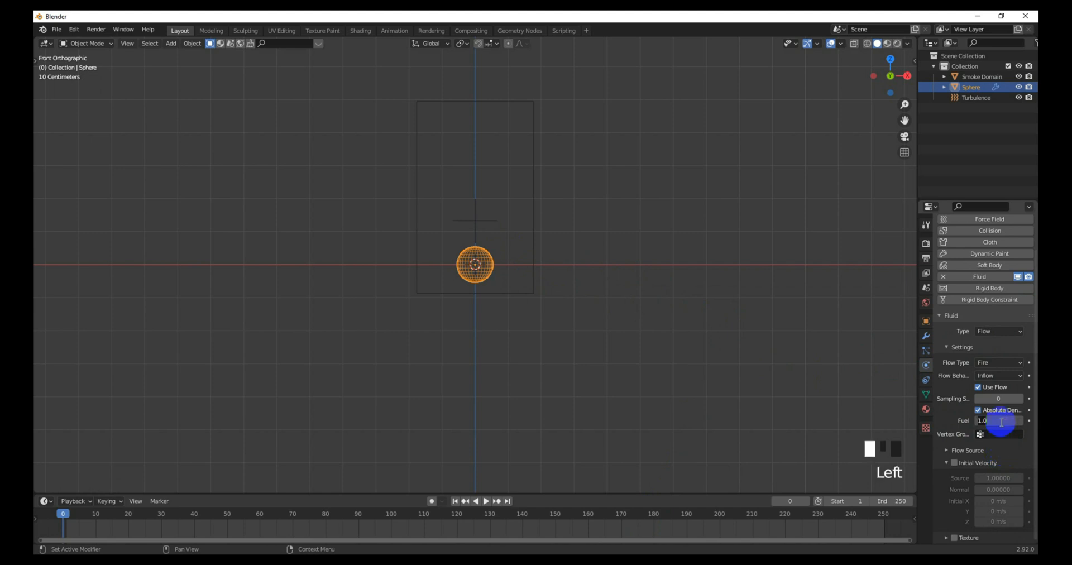
pyautogui.press('Return')
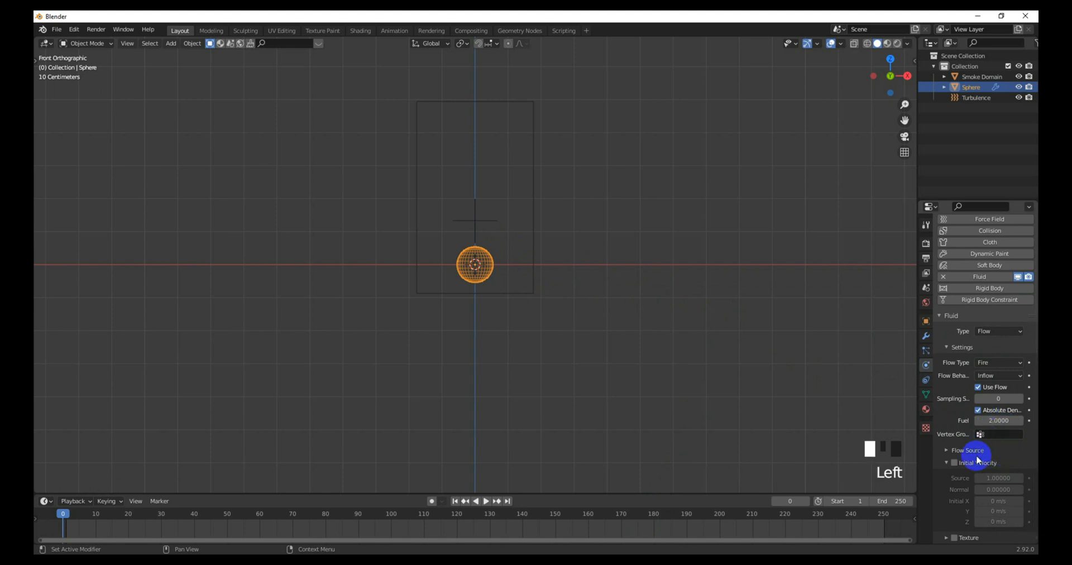
# Step: Set the flow's Surface Emission to 1.0 and expand the flow texture options
pyautogui.click(947, 451)
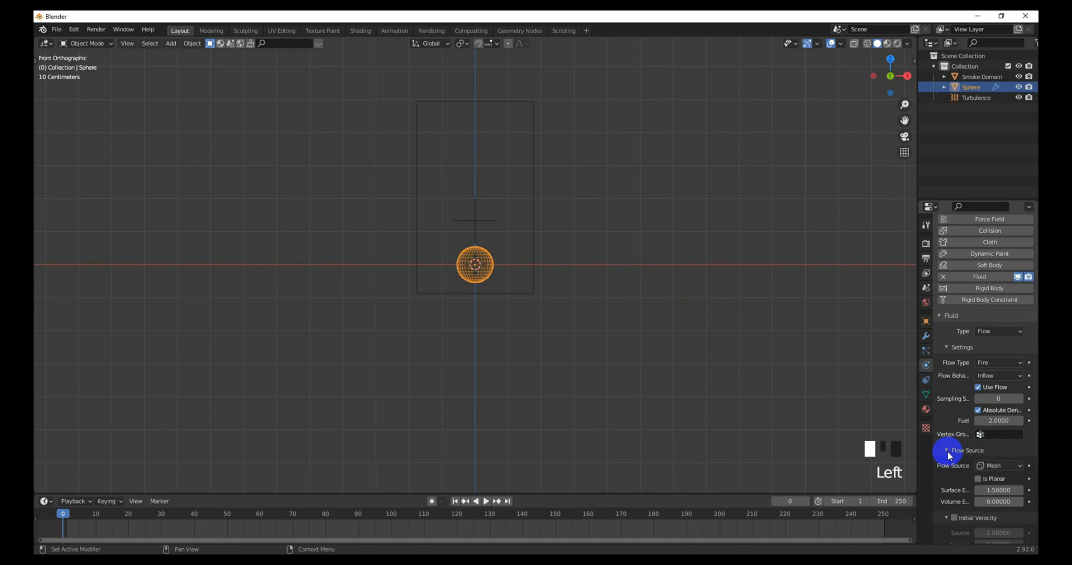
pyautogui.scroll(-2, 1025, 475)
pyautogui.click(1000, 447)
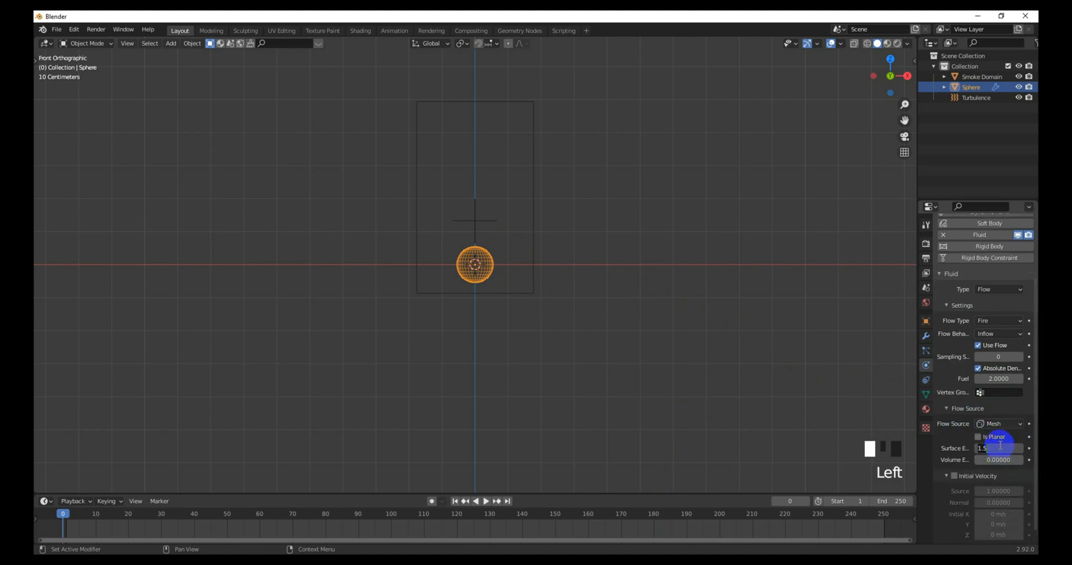
pyautogui.press('Return')
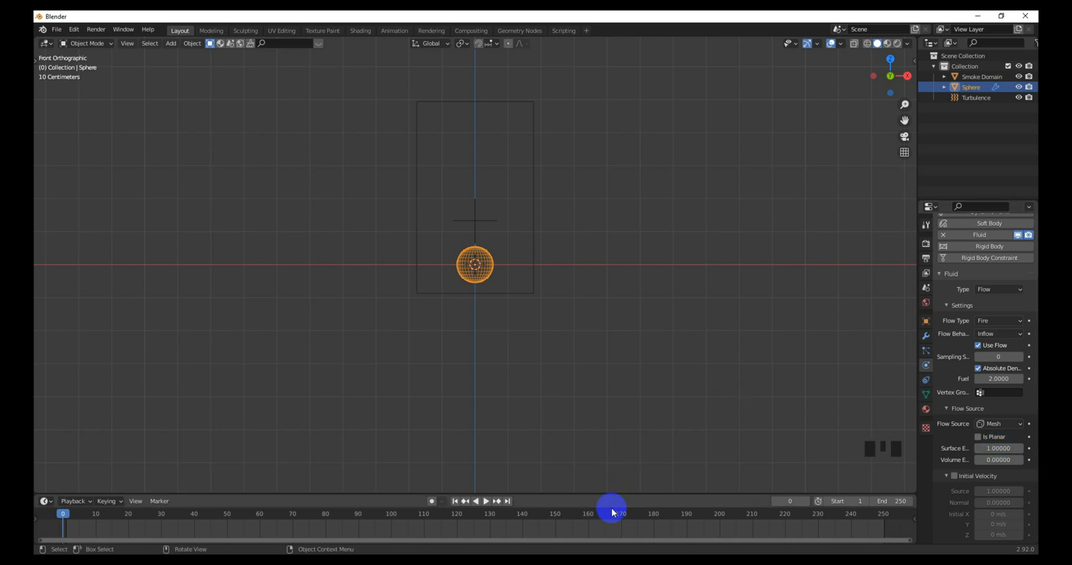
pyautogui.scroll(-3, 1004, 492)
pyautogui.scroll(-3, 1000, 490)
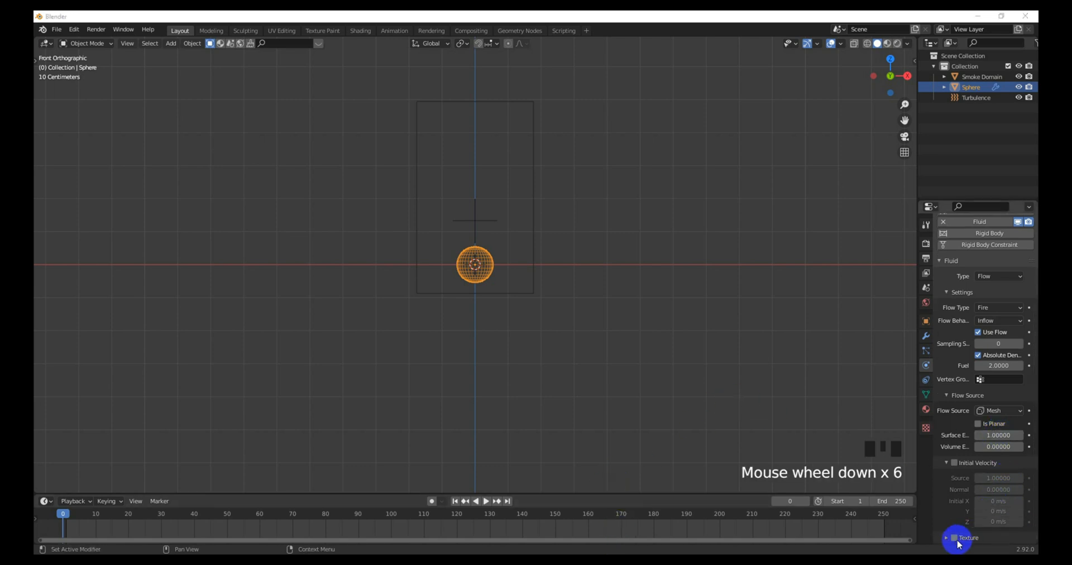
pyautogui.click(957, 539)
pyautogui.click(925, 428)
# Step: Create a new Clouds texture with size 0.1
pyautogui.click(997, 258)
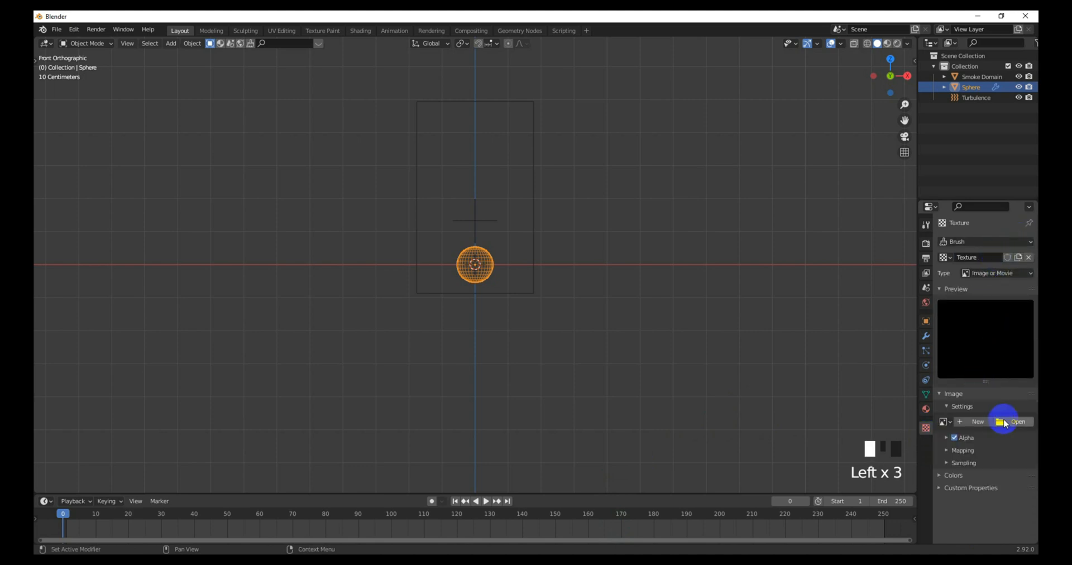
pyautogui.click(992, 273)
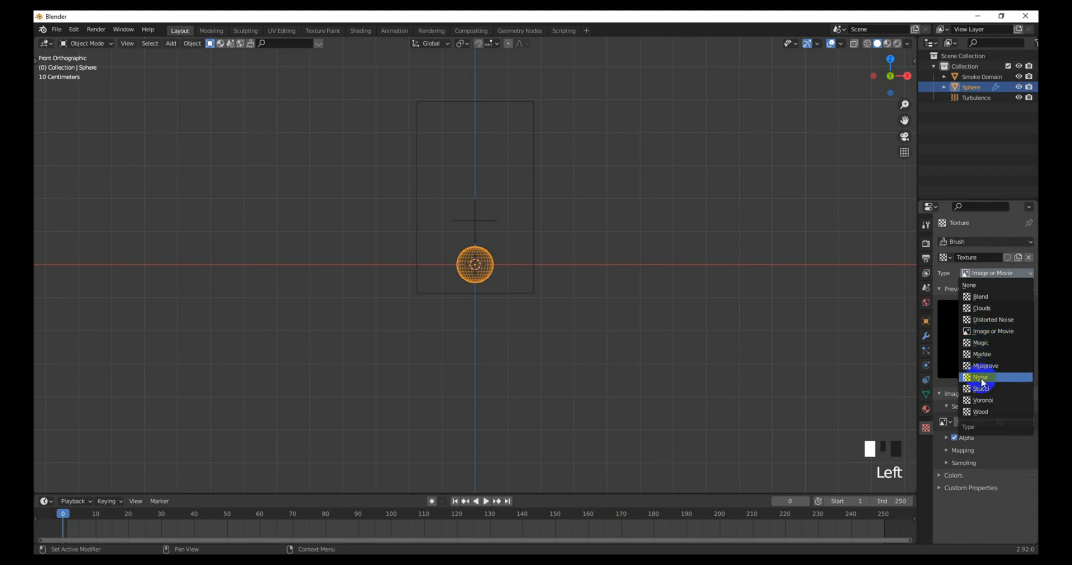
pyautogui.click(978, 310)
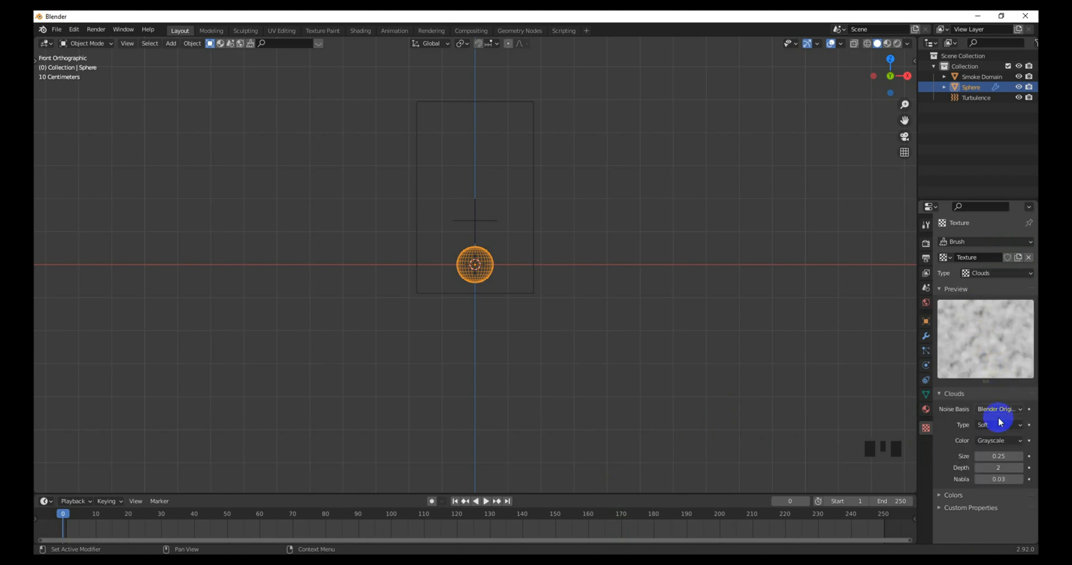
pyautogui.click(999, 457)
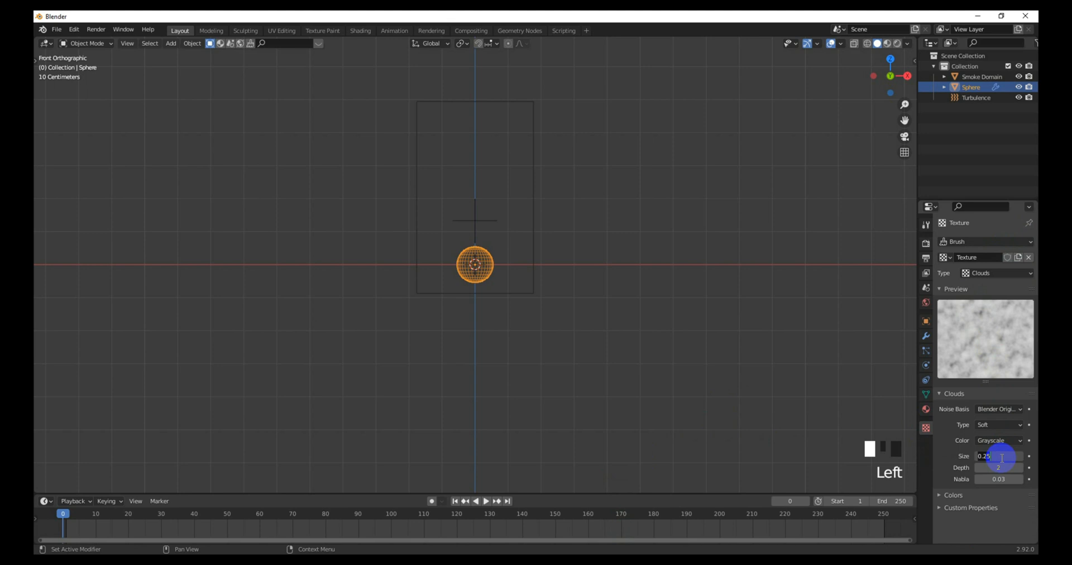
pyautogui.write('0.1')
pyautogui.press('Return')
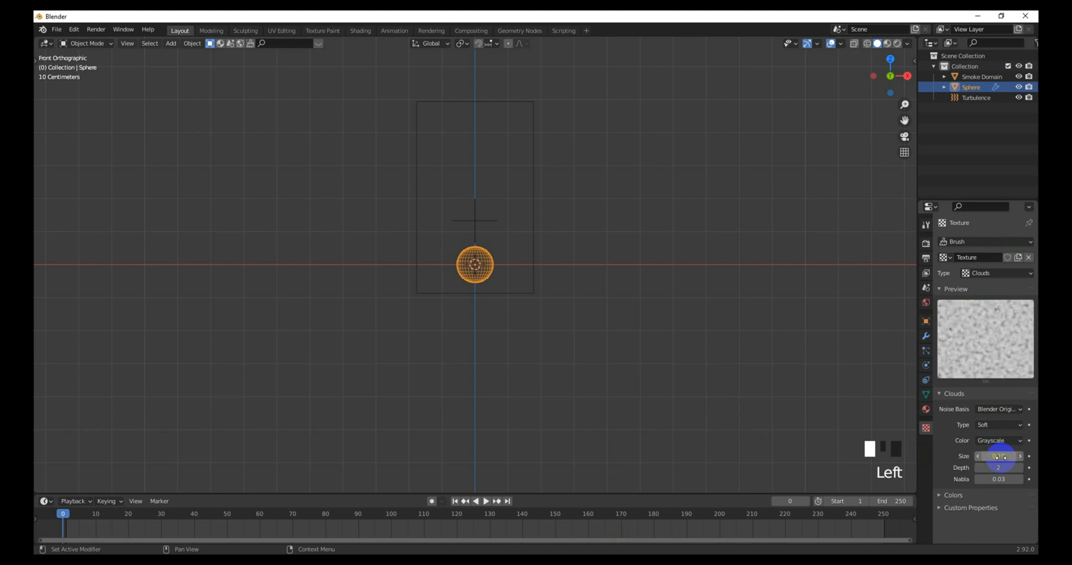
# Step: Raise the cloud texture's contrast to 5, then return to the sphere's physics settings
pyautogui.click(954, 496)
pyautogui.scroll(-3, 994, 497)
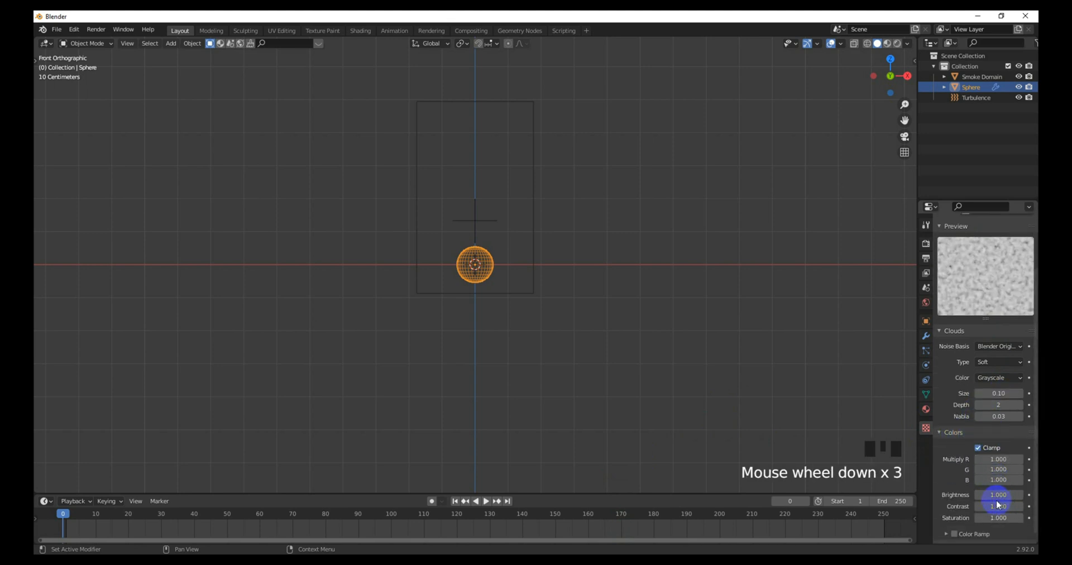
pyautogui.moveTo(986, 509)
pyautogui.mouseDown()
pyautogui.moveTo(1001, 507)
pyautogui.moveTo(311, 507)
pyautogui.moveTo(1000, 507)
pyautogui.mouseUp()
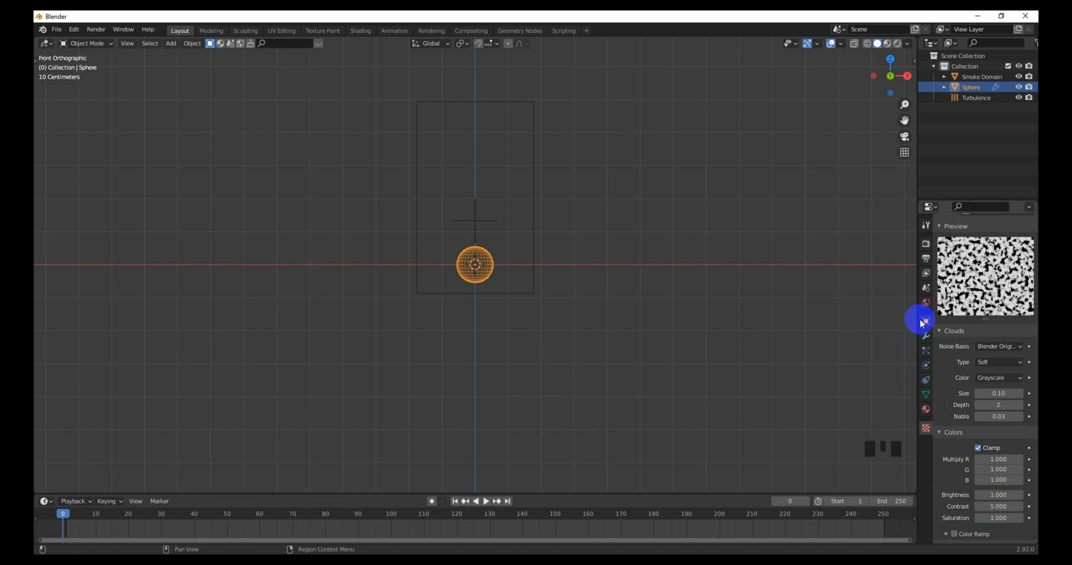
pyautogui.click(930, 364)
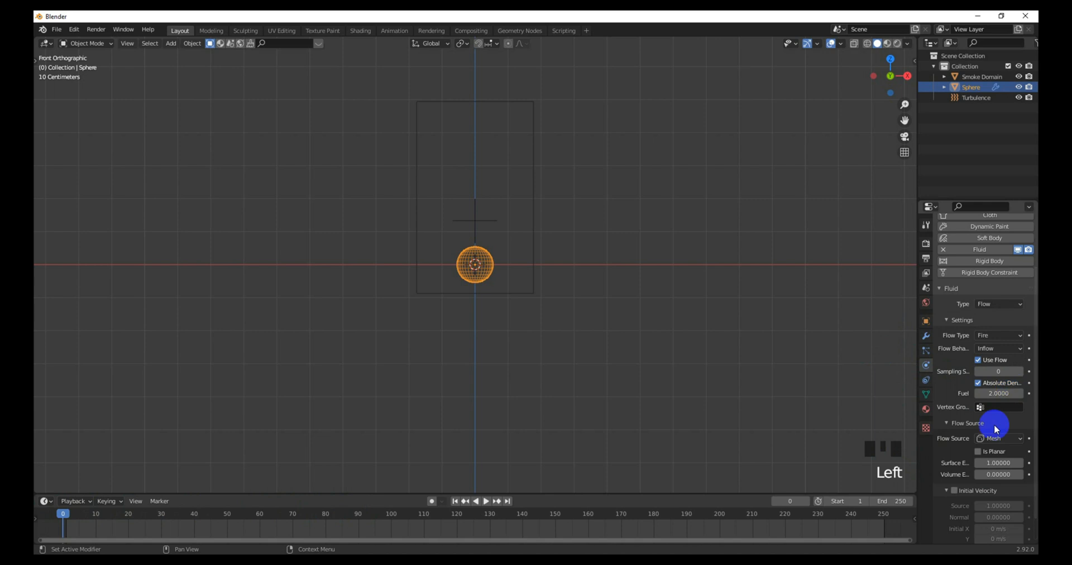
# Step: Assign the cloud texture 'Texture' to the sphere's fire flow texture slot
pyautogui.scroll(-5, 995, 447)
pyautogui.scroll(-2, 958, 536)
pyautogui.click(947, 536)
pyautogui.scroll(-8, 1016, 503)
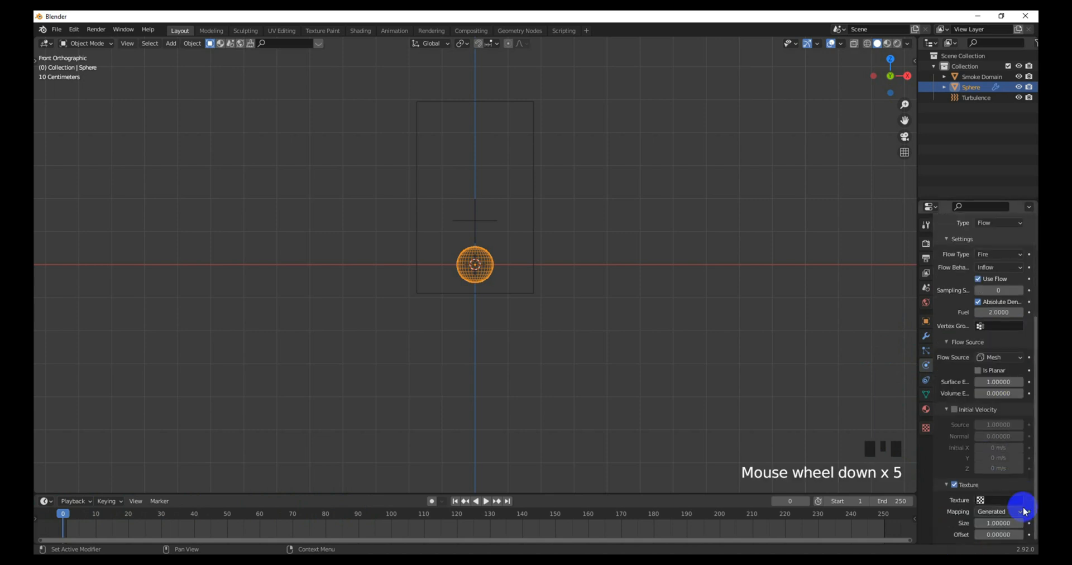
pyautogui.click(1012, 500)
pyautogui.click(950, 392)
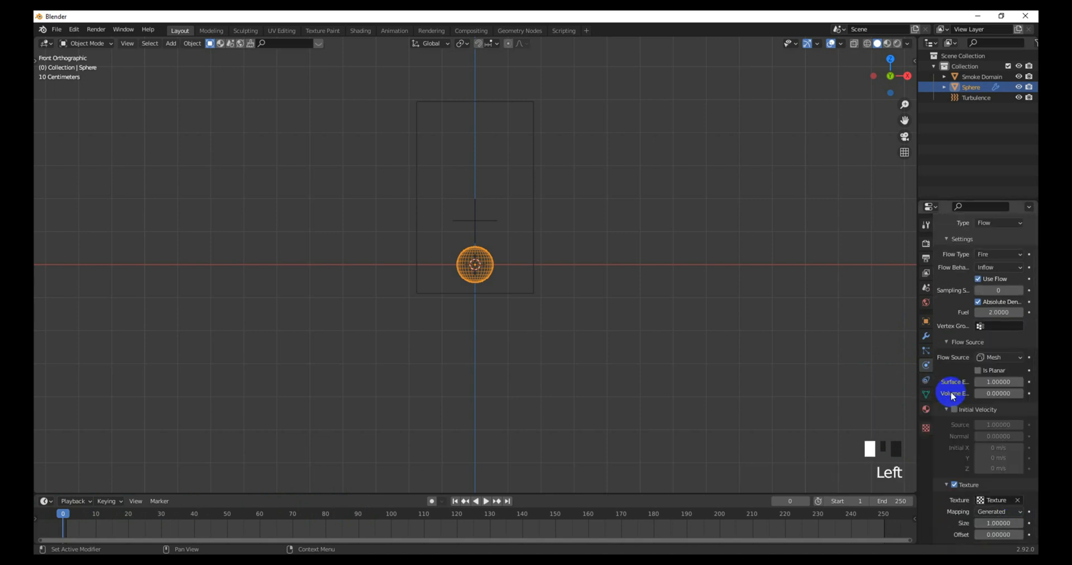
pyautogui.click(944, 487)
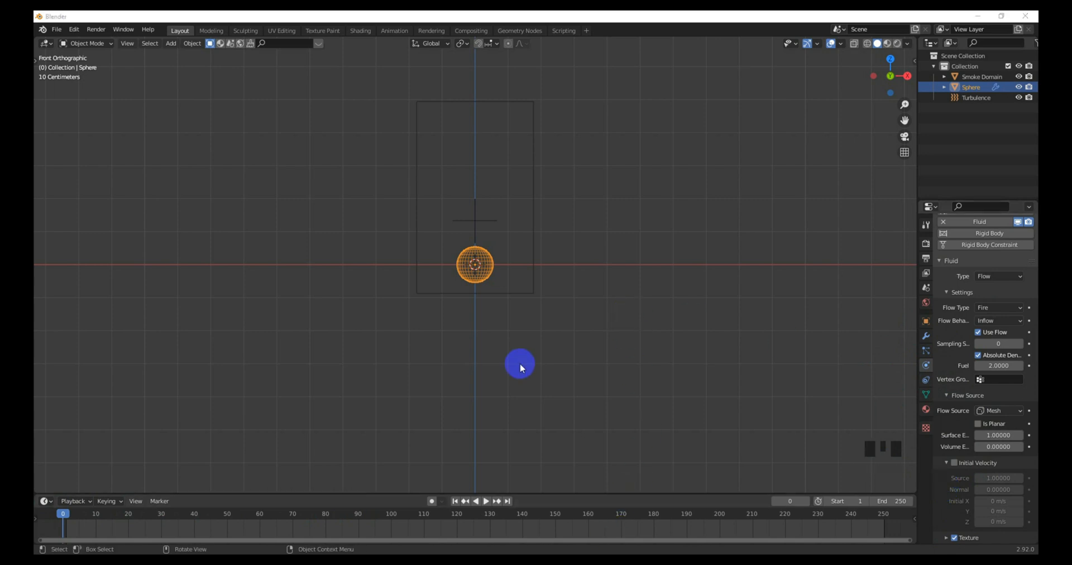
# Step: Select the smoke domain and expand its Cache settings
pyautogui.click(534, 250)
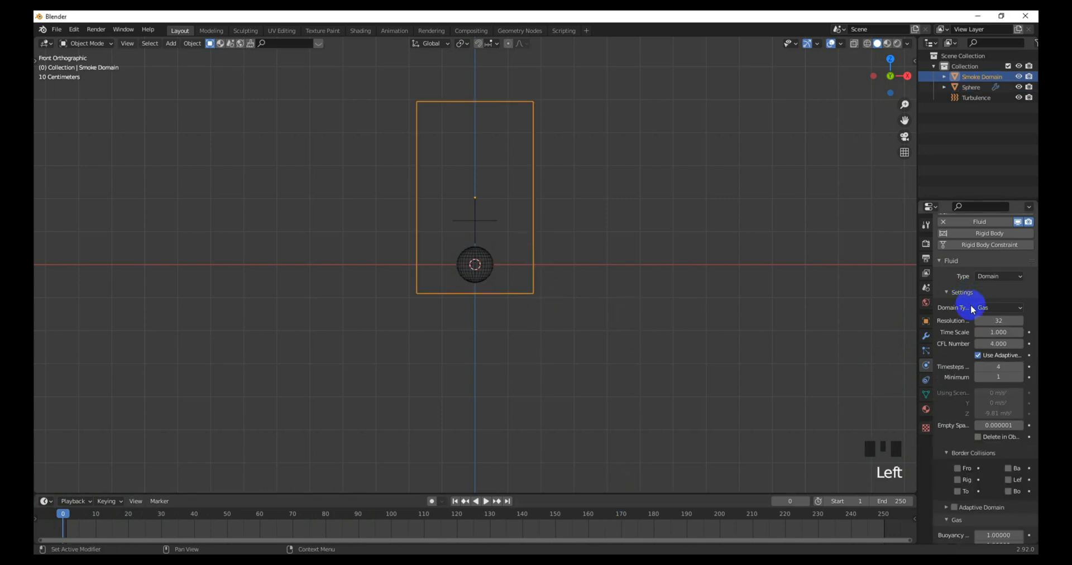
pyautogui.scroll(-2, 987, 434)
pyautogui.scroll(-7, 987, 434)
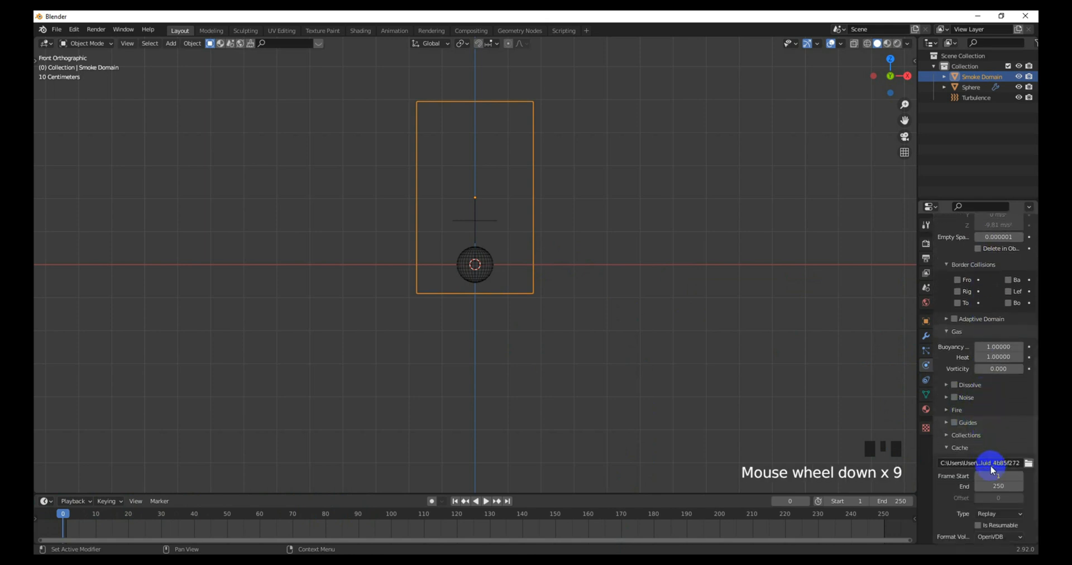
pyautogui.click(959, 447)
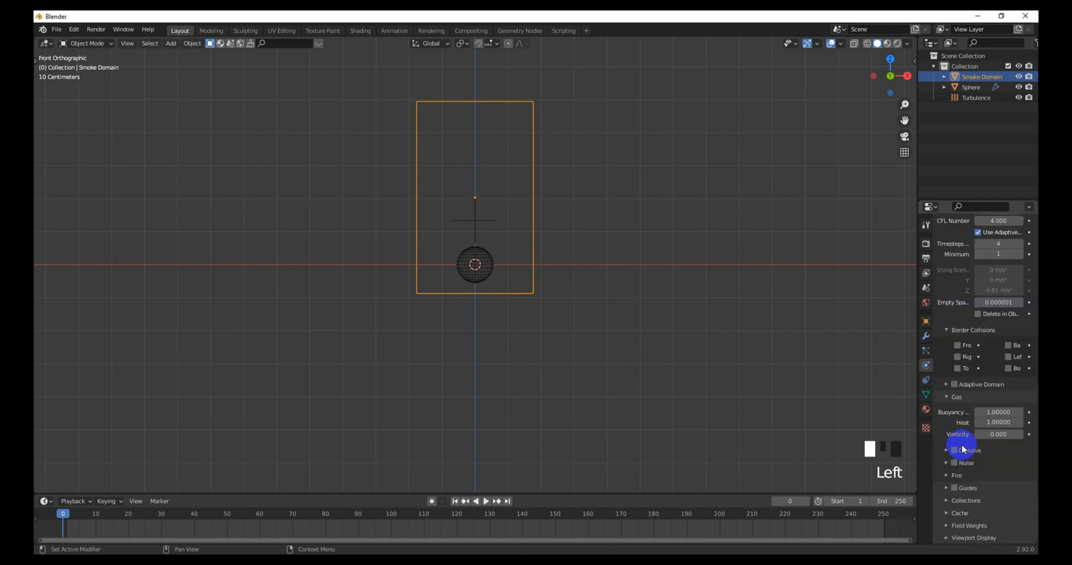
pyautogui.scroll(-3, 959, 510)
pyautogui.click(960, 513)
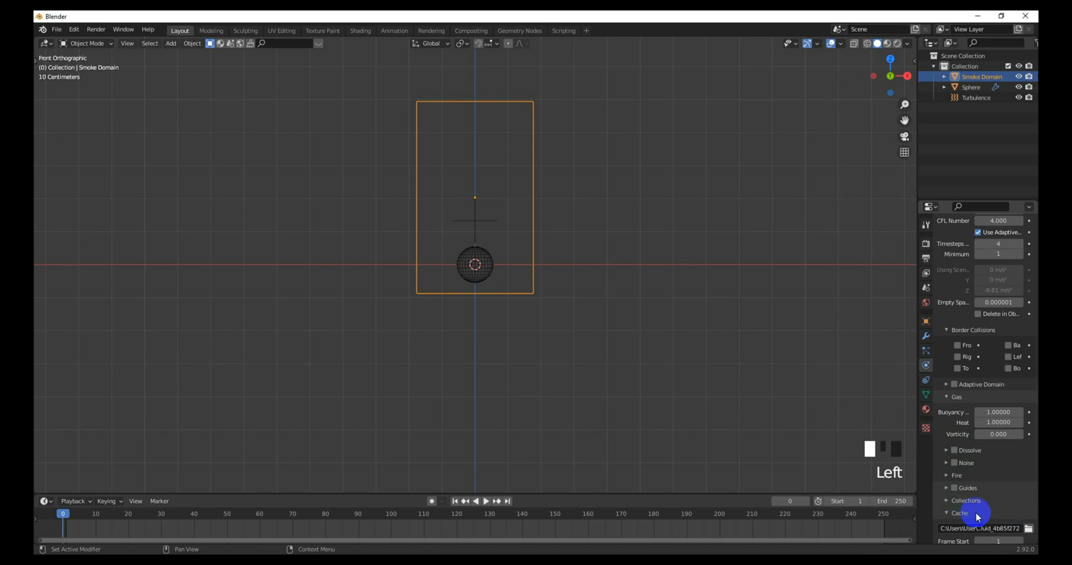
pyautogui.scroll(-4, 974, 512)
pyautogui.scroll(-1, 996, 479)
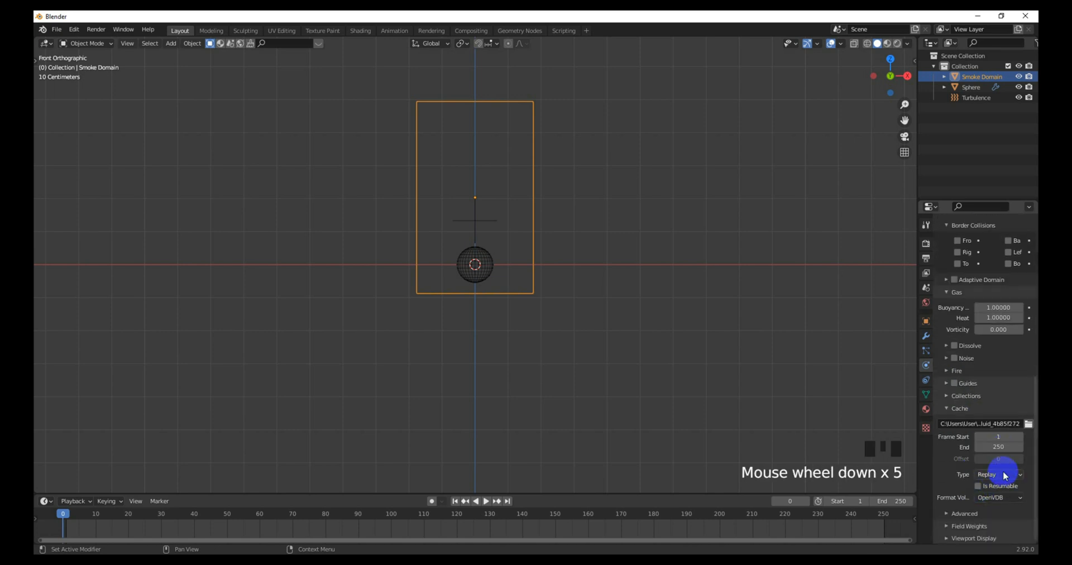
# Step: Set the cache to Modular, end frame 100, resumable, and begin editing fire reaction speed
pyautogui.click(999, 475)
pyautogui.click(986, 497)
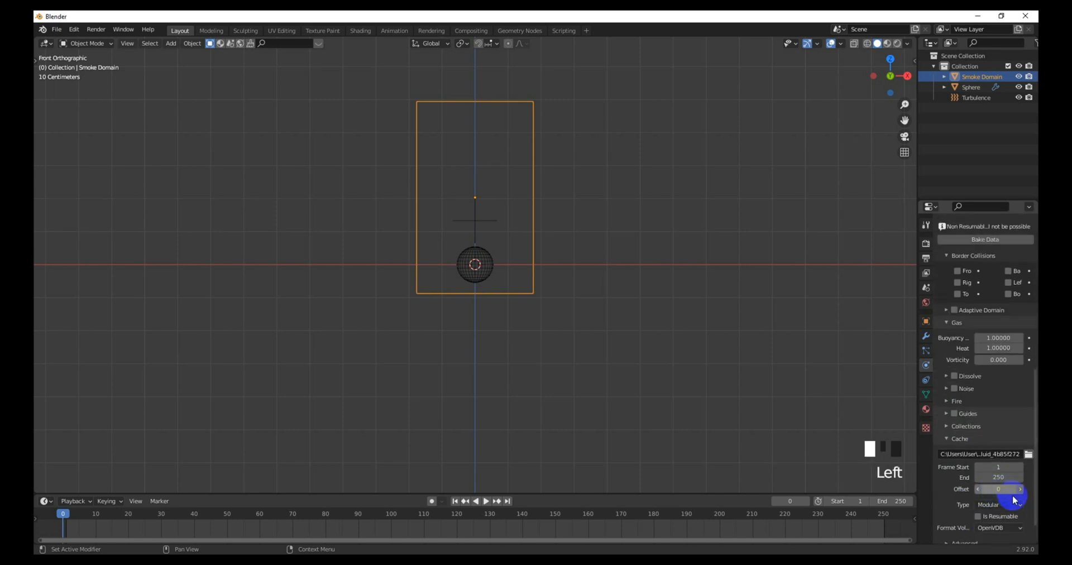
pyautogui.click(1003, 478)
pyautogui.write('10')
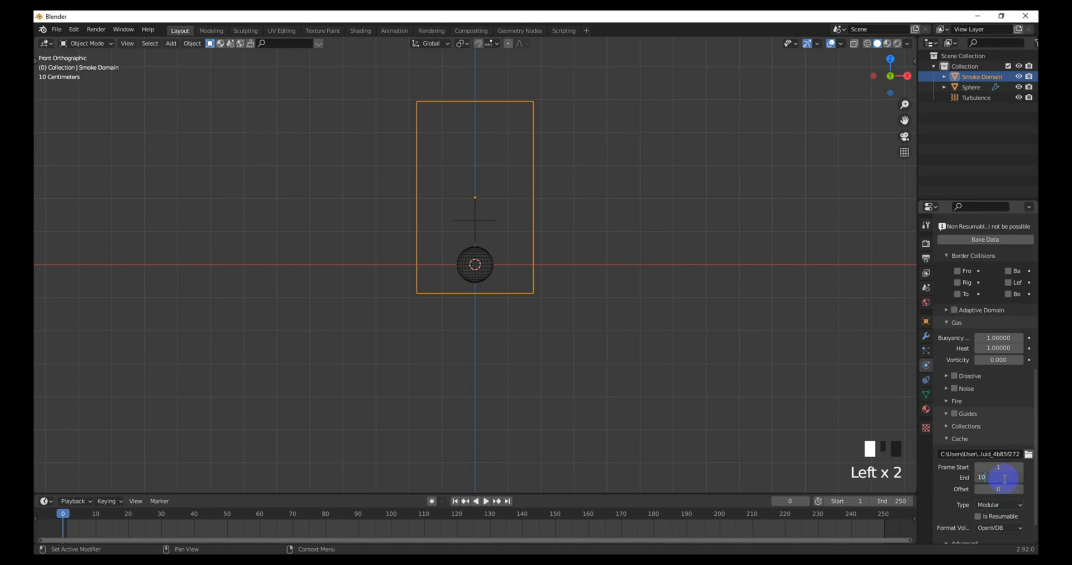
pyautogui.write('0')
pyautogui.click(950, 490)
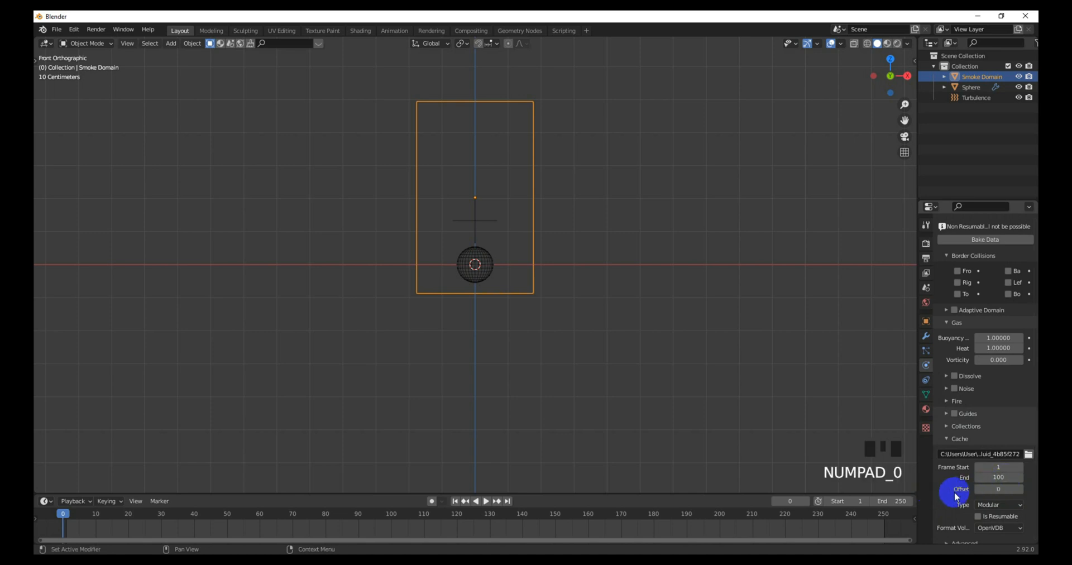
pyautogui.click(977, 516)
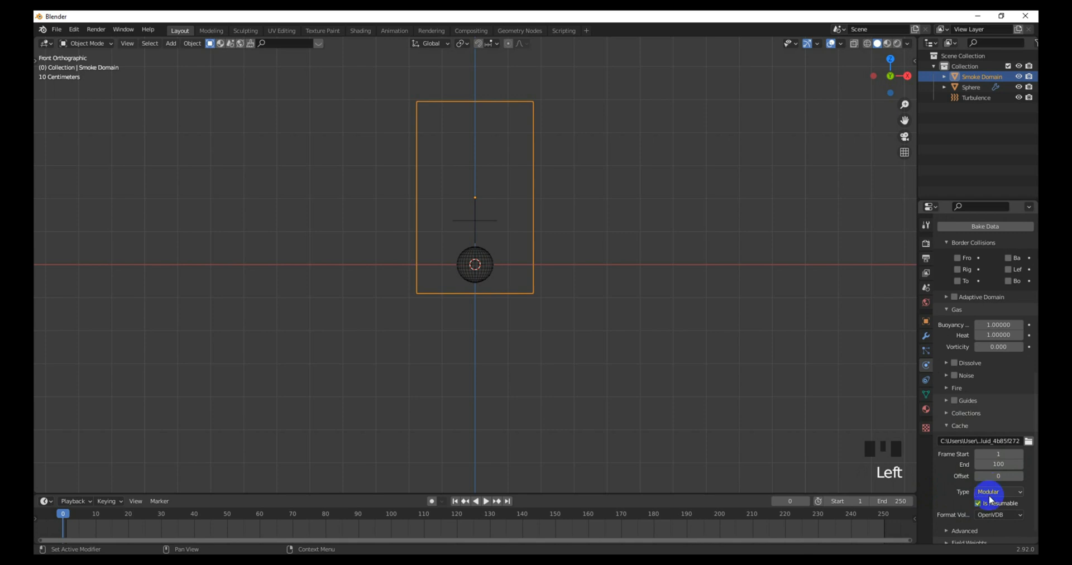
pyautogui.click(950, 388)
pyautogui.click(1004, 404)
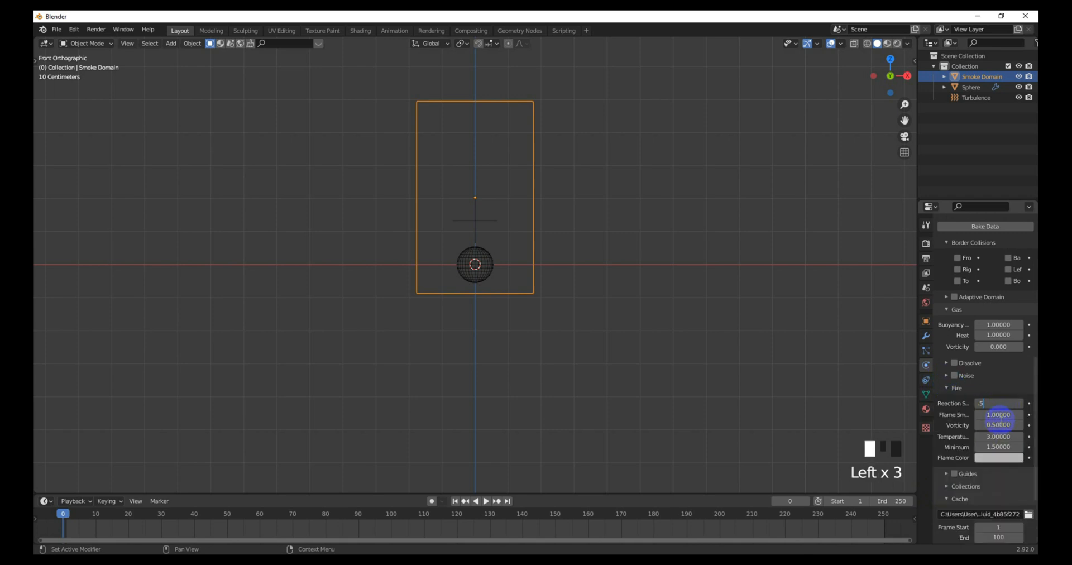
# Step: Set fire reaction speed 0.5 and vorticity 0.1, and enable Adaptive Domain
pyautogui.click(997, 425)
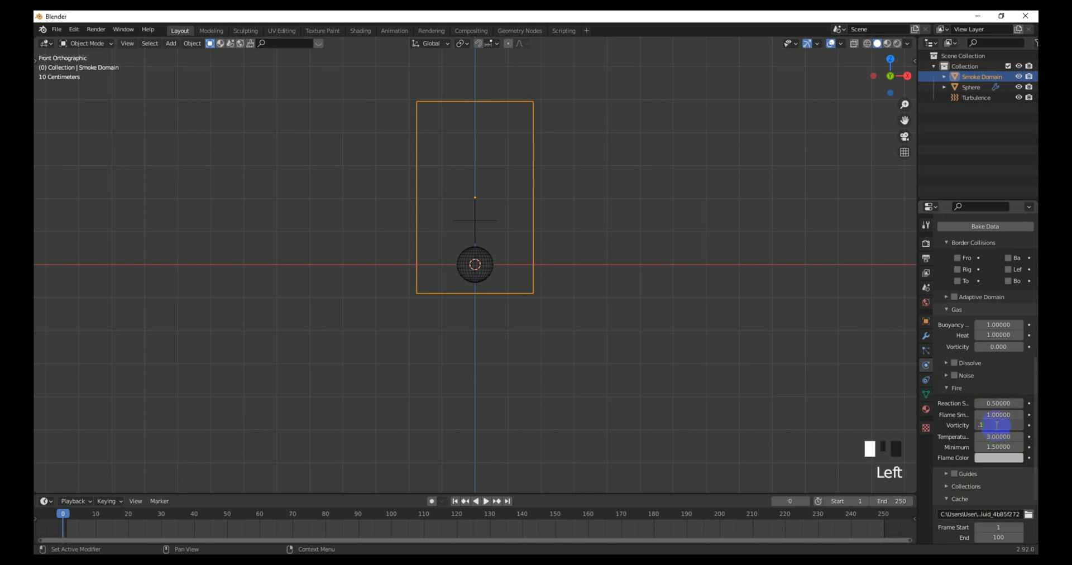
pyautogui.write('.1')
pyautogui.press('Return')
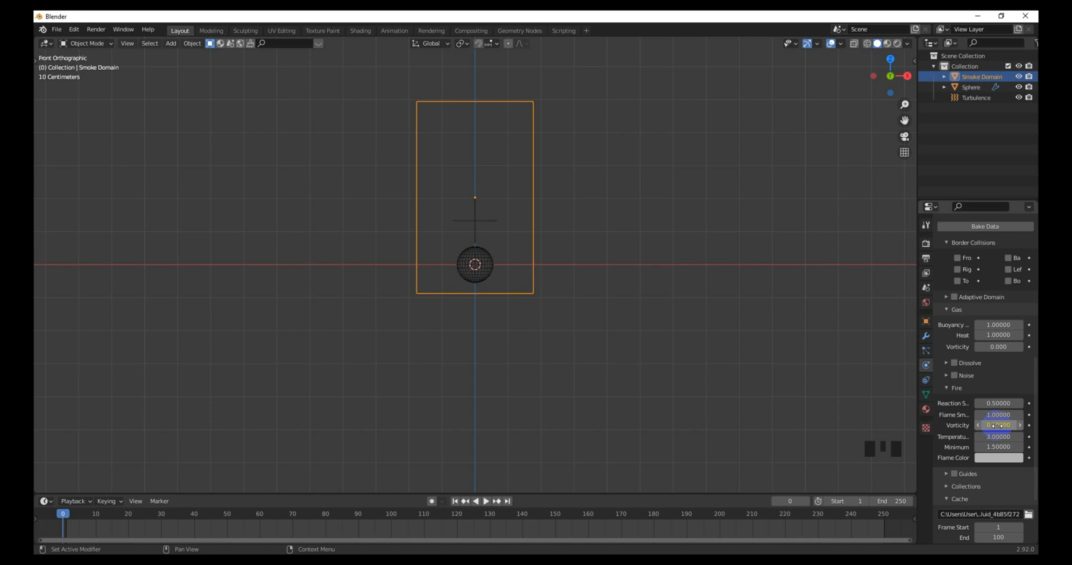
pyautogui.scroll(3, 983, 364)
pyautogui.scroll(1, 983, 364)
pyautogui.scroll(1, 965, 452)
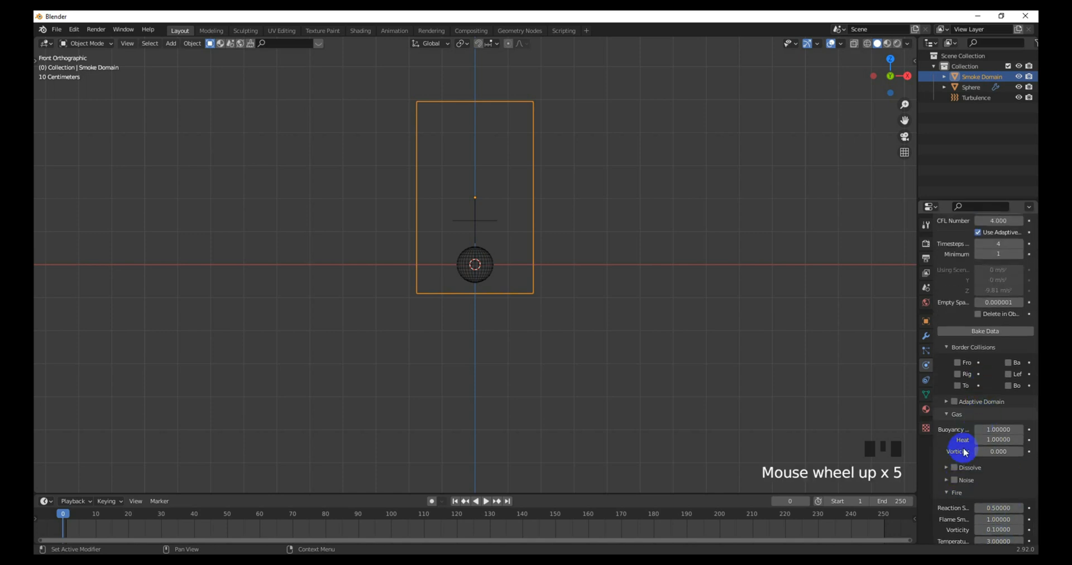
pyautogui.click(954, 402)
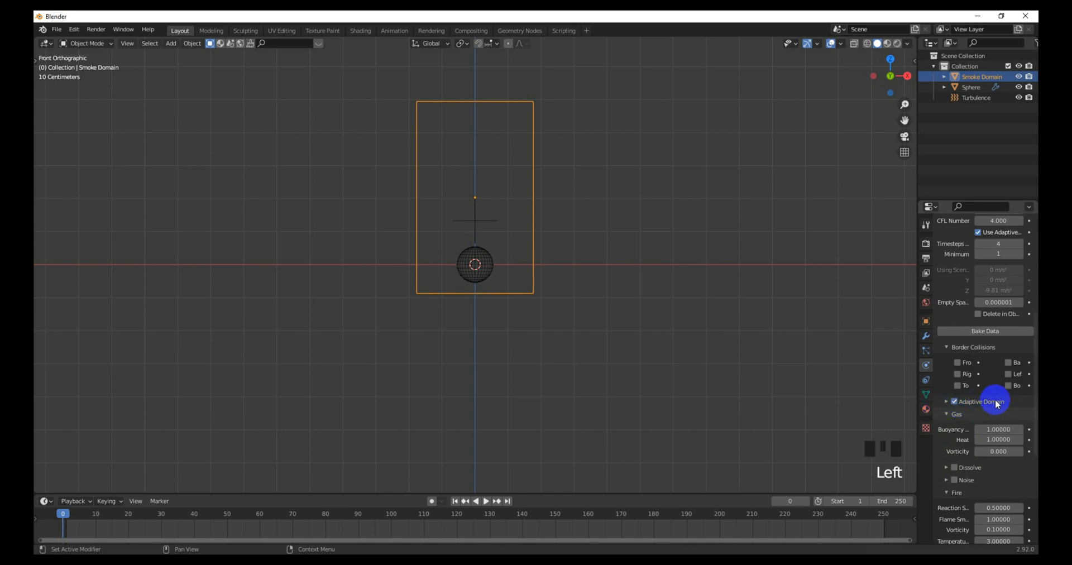
# Step: Raise the domain resolution to 128 and bake the fluid simulation
pyautogui.scroll(6, 996, 402)
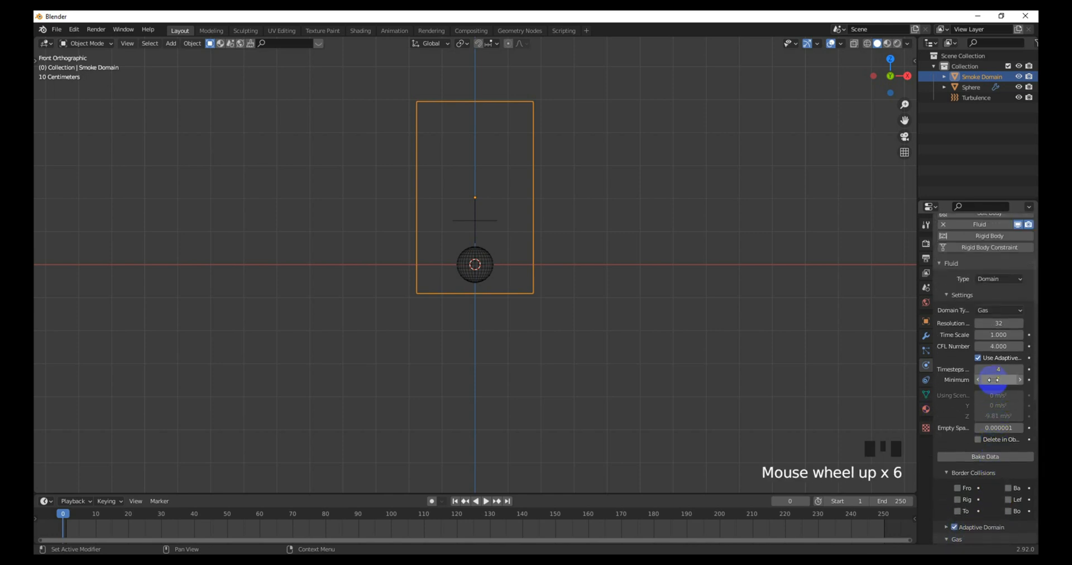
pyautogui.scroll(2, 994, 381)
pyautogui.click(995, 365)
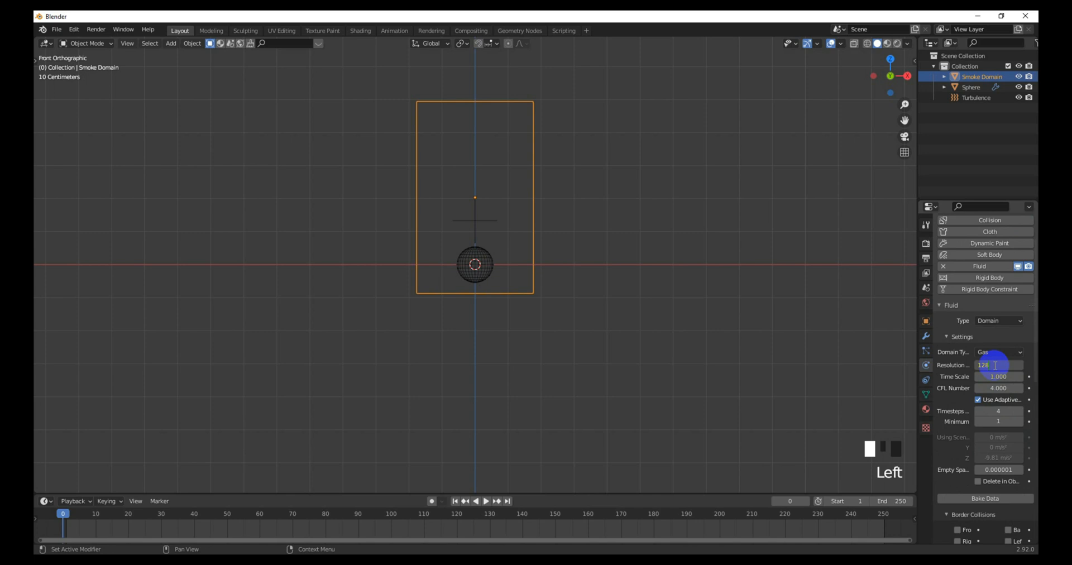
pyautogui.click(852, 386)
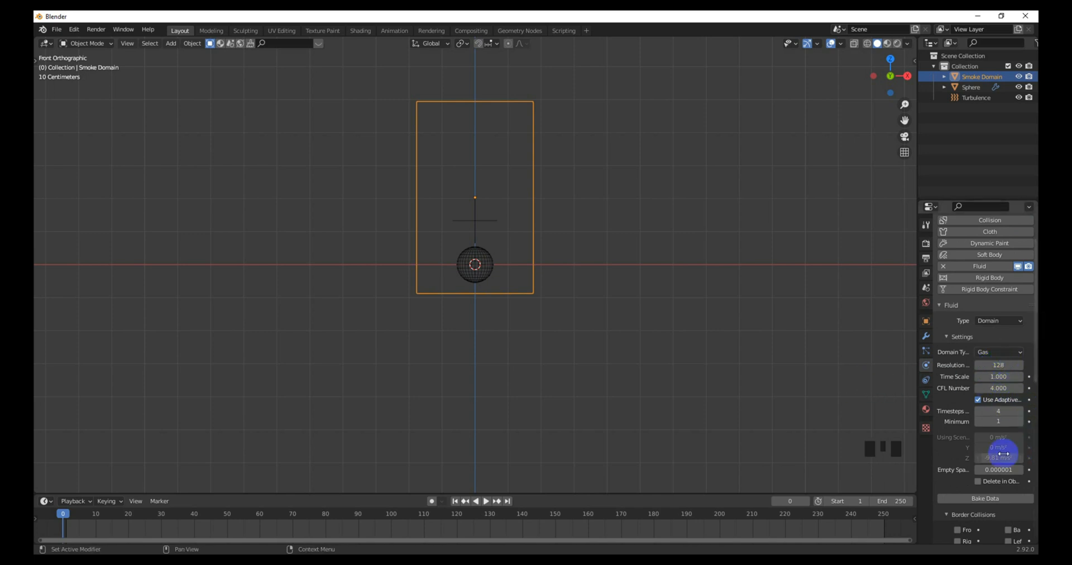
pyautogui.scroll(-2, 1005, 452)
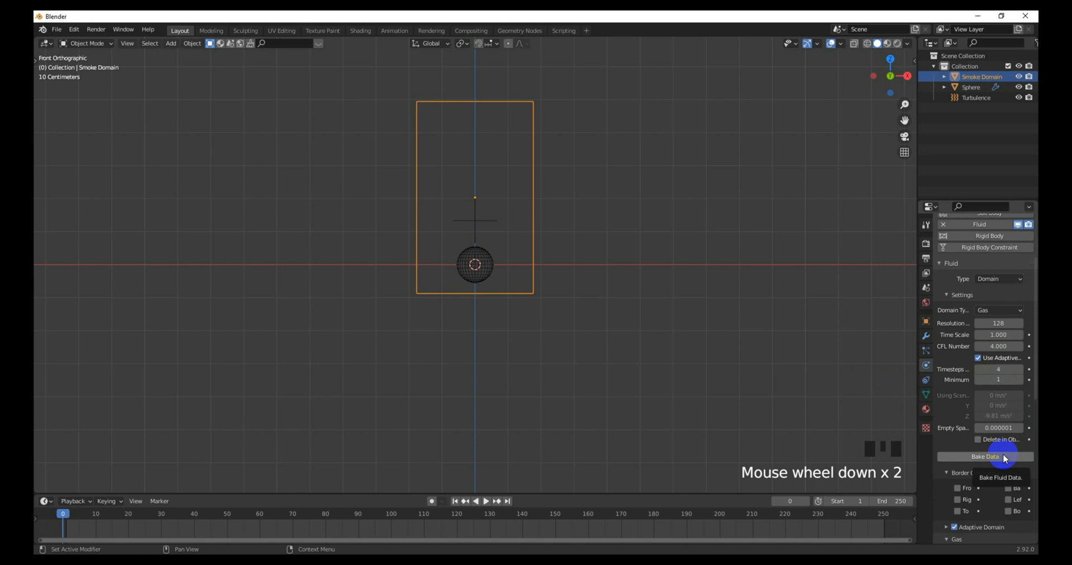
pyautogui.click(1003, 456)
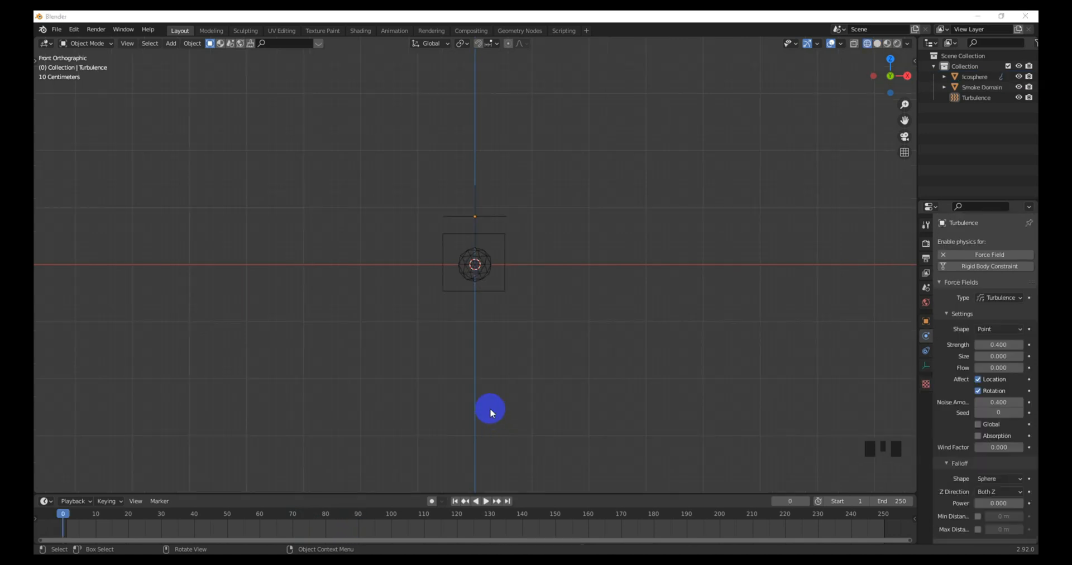
# Step: Play the baked fire animation in the viewport and stop it at frame 56
pyautogui.click(515, 413)
pyautogui.press('space')
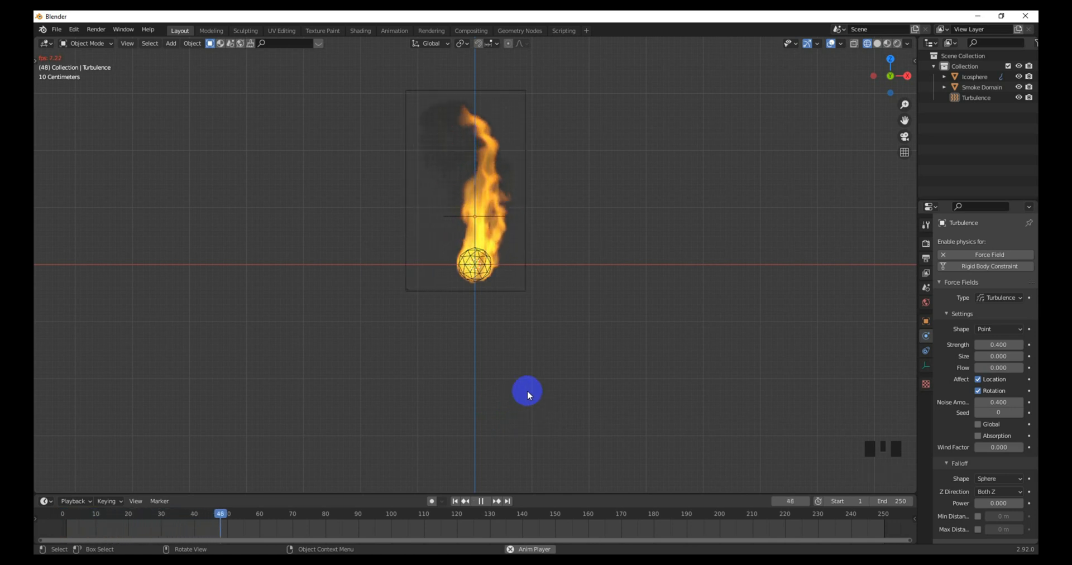
pyautogui.press('space')
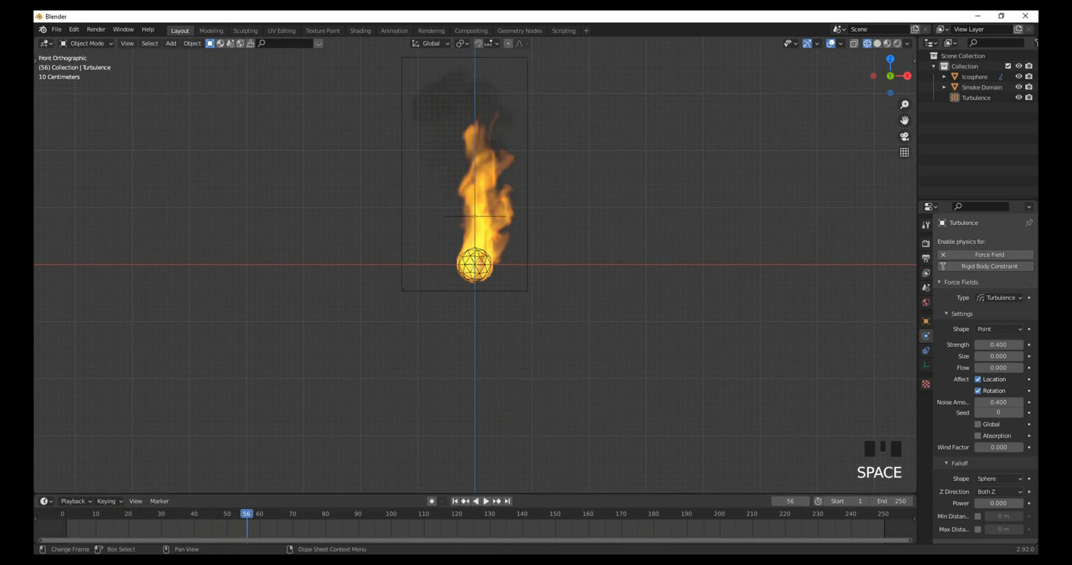
# Step: Switch the render engine to Cycles, preview it in Rendered shading, and open the Shading workspace
pyautogui.click(985, 242)
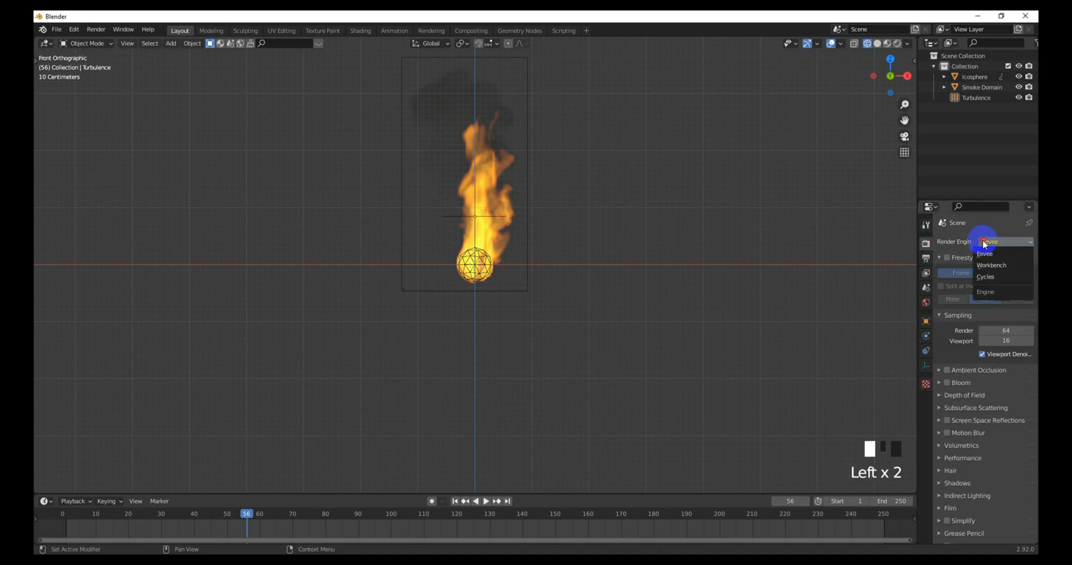
pyautogui.click(989, 277)
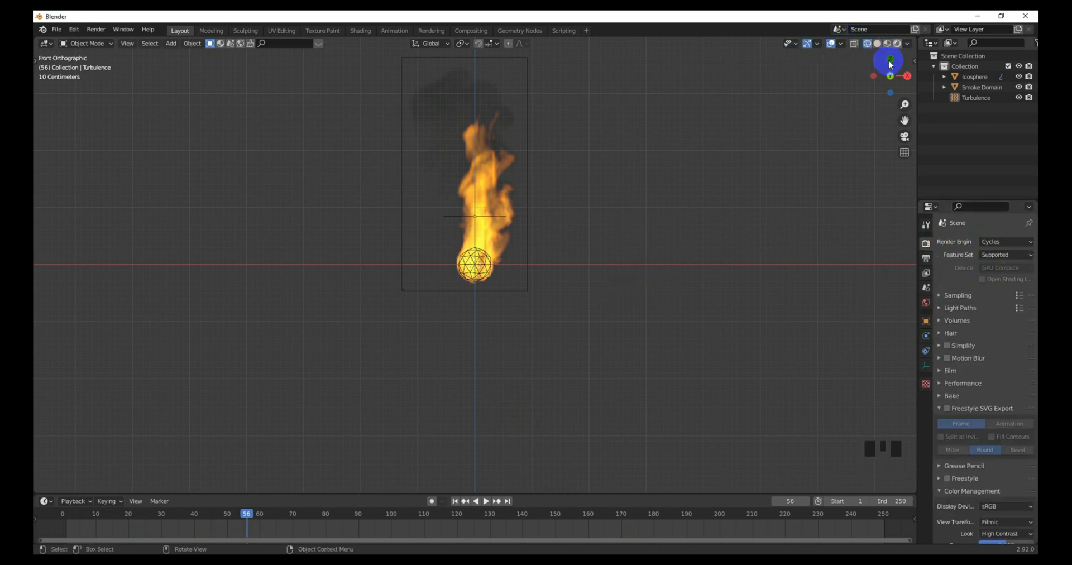
pyautogui.click(897, 43)
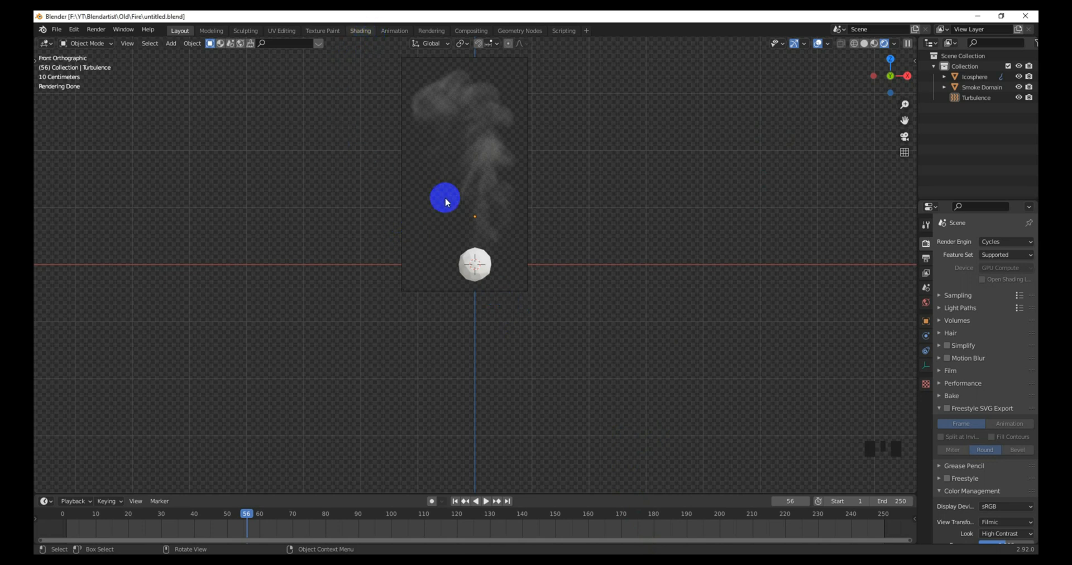
pyautogui.click(362, 31)
# Step: Select the Smoke Domain and set its Principled Volume Blackbody Intensity to 10
pyautogui.moveTo(534, 249); pyautogui.dragTo(493, 212, button='middle')
pyautogui.scroll(5, 502, 230)
pyautogui.scroll(-2, 491, 209)
pyautogui.scroll(2, 500, 218)
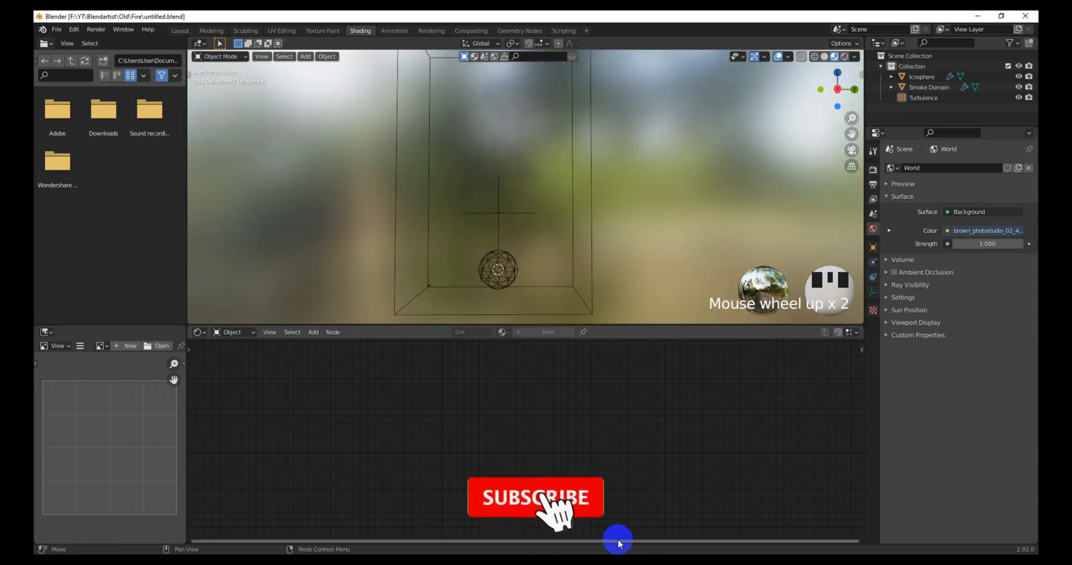
pyautogui.click(592, 275)
pyautogui.scroll(-2, 555, 437)
pyautogui.moveTo(628, 421); pyautogui.dragTo(536, 419, button='middle')
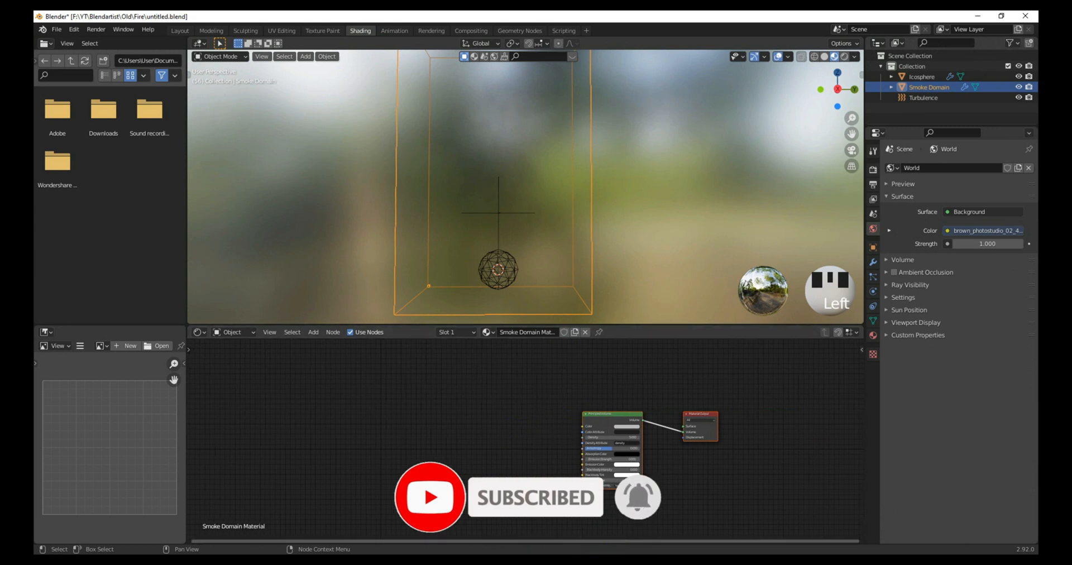
pyautogui.scroll(5, 676, 478)
pyautogui.click(674, 470)
pyautogui.write('10')
pyautogui.press('Return')
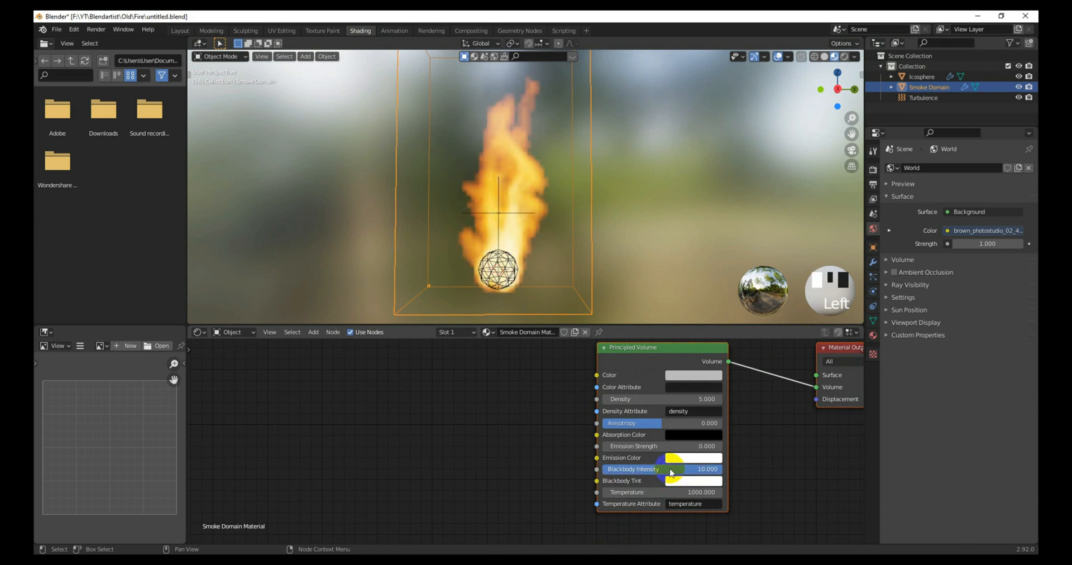
pyautogui.scroll(-4, 498, 455)
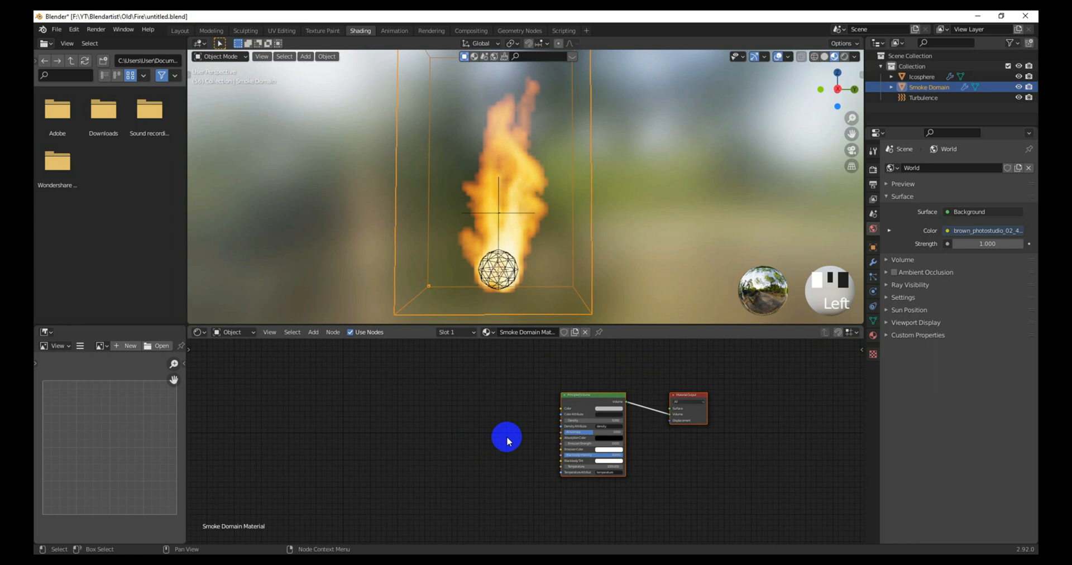
pyautogui.scroll(-1, 491, 447)
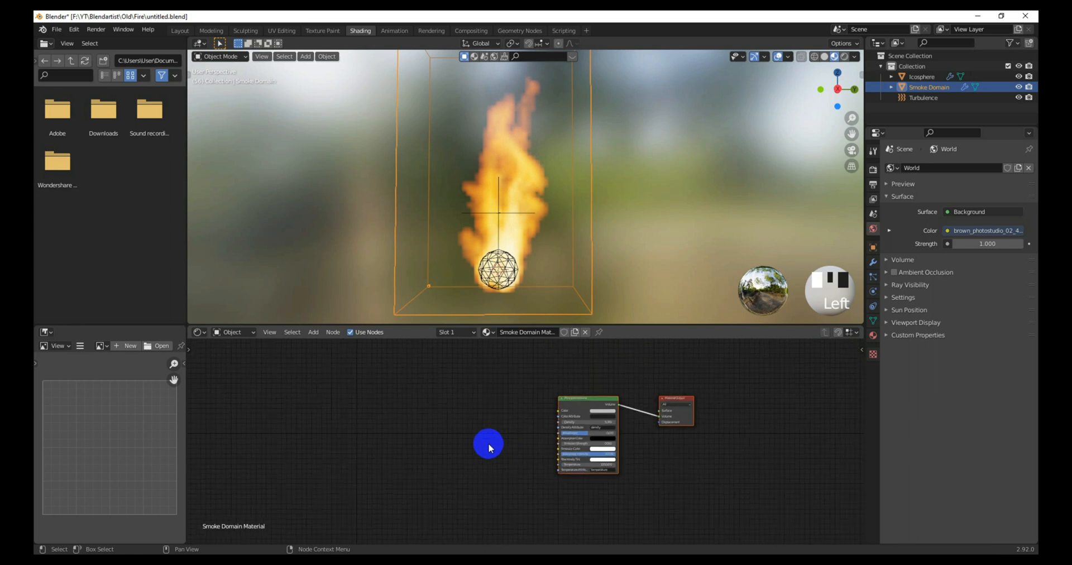
pyautogui.moveTo(487, 439); pyautogui.dragTo(469, 423, button='middle')
pyautogui.scroll(-1, 520, 430)
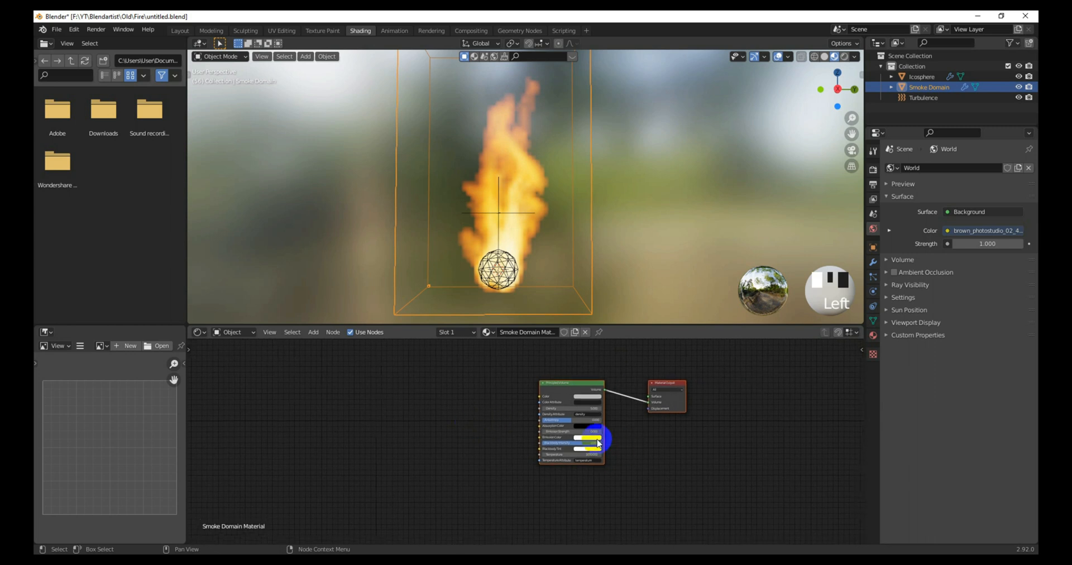
pyautogui.scroll(2, 575, 441)
pyautogui.scroll(2, 569, 443)
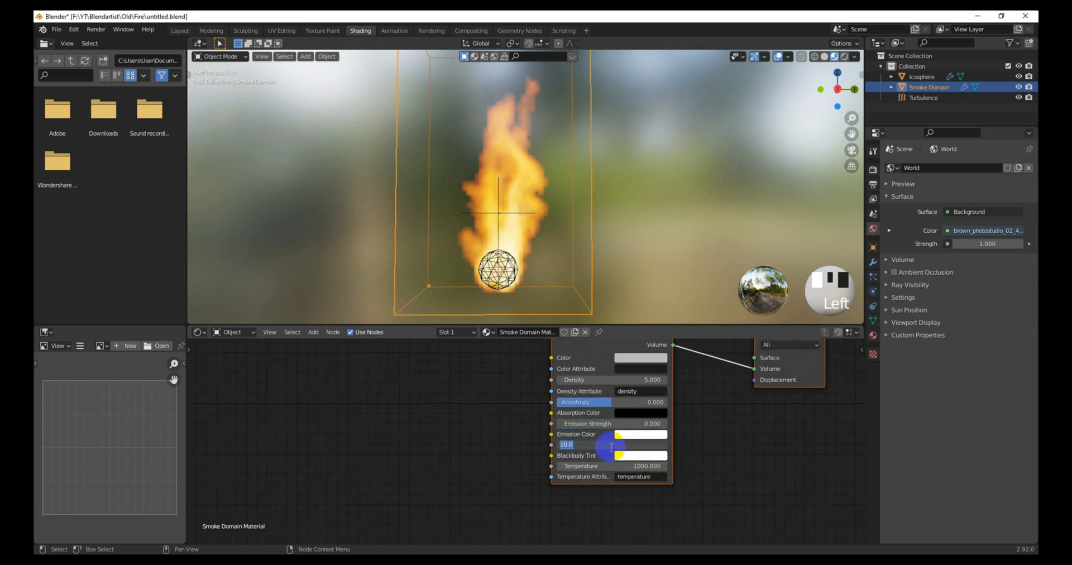
pyautogui.write('0')
pyautogui.press('Return')
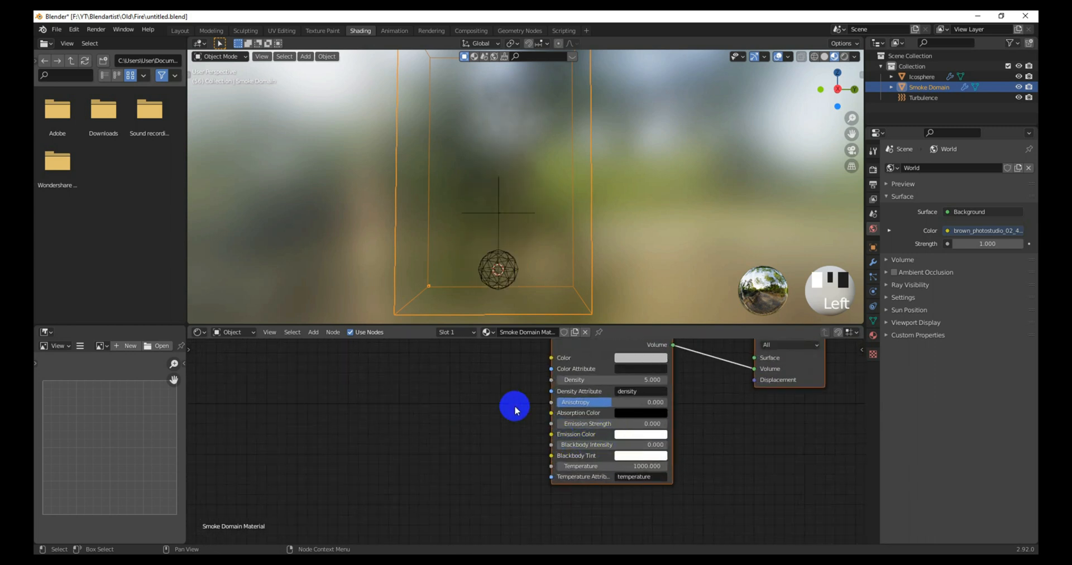
pyautogui.scroll(-2, 499, 409)
pyautogui.moveTo(498, 409); pyautogui.dragTo(485, 414, button='middle')
# Step: Add an Attribute node named heat to the left of the Principled Volume
pyautogui.hotkey('shift', 'a')
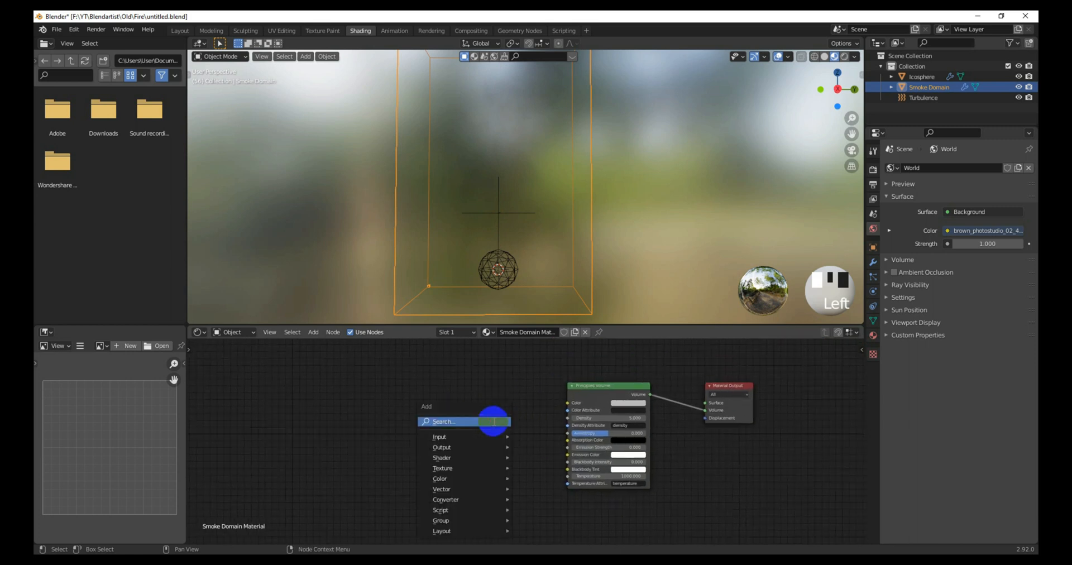
pyautogui.click(493, 423)
pyautogui.write('atri')
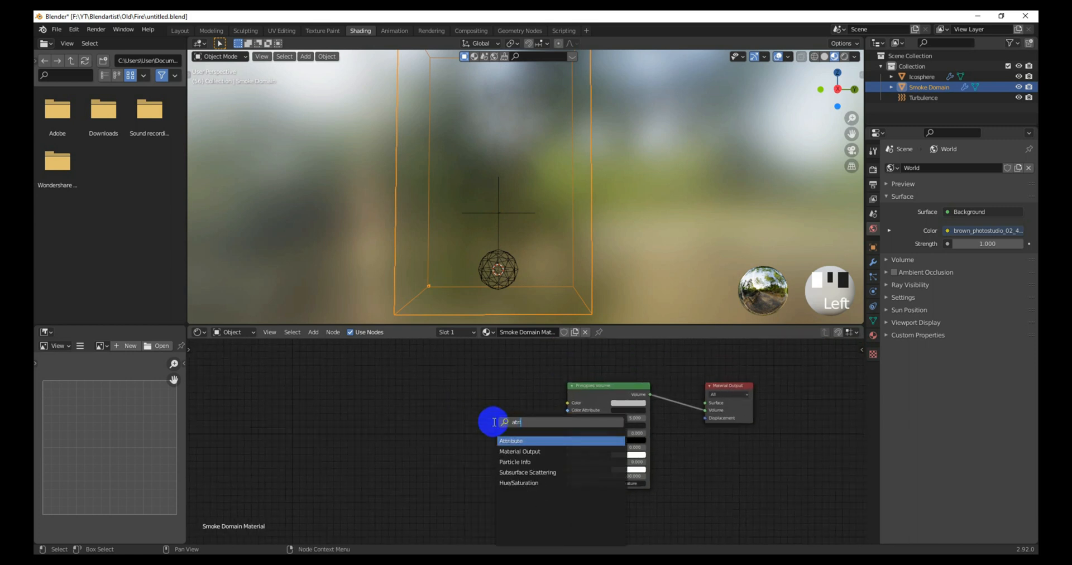
pyautogui.press('Return')
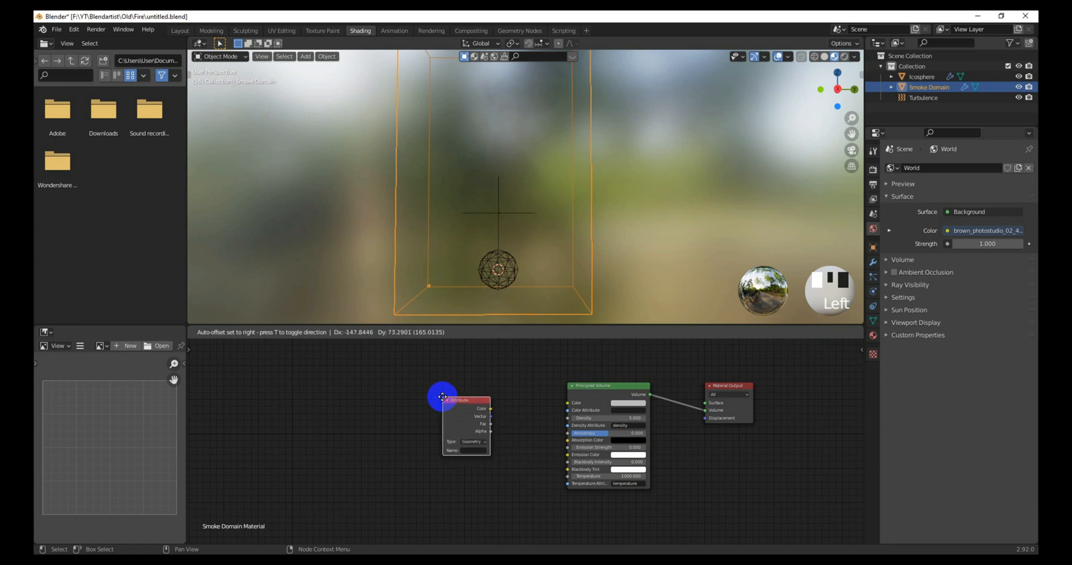
pyautogui.click(442, 397)
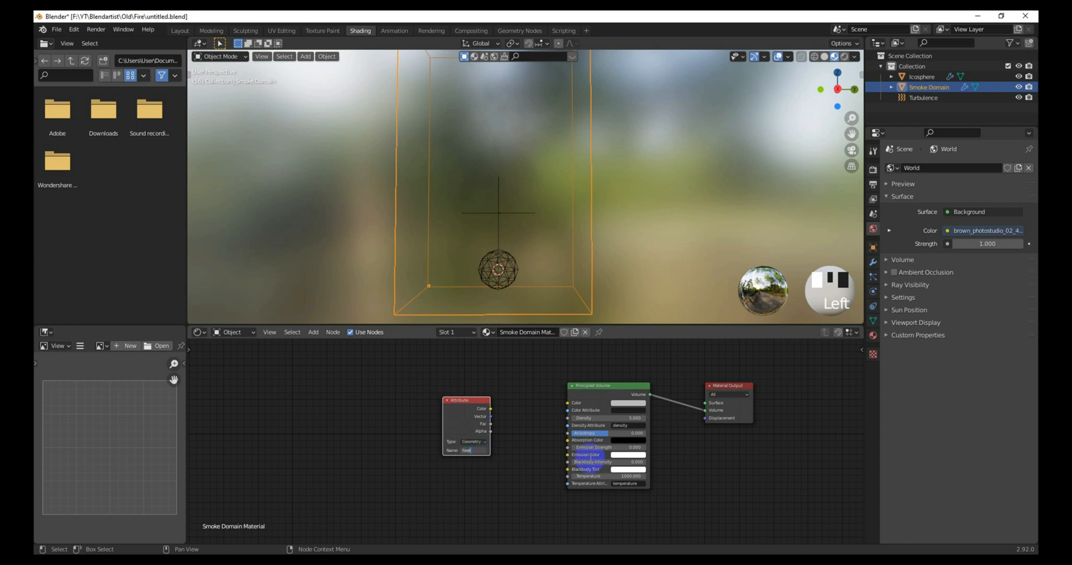
pyautogui.click(464, 398)
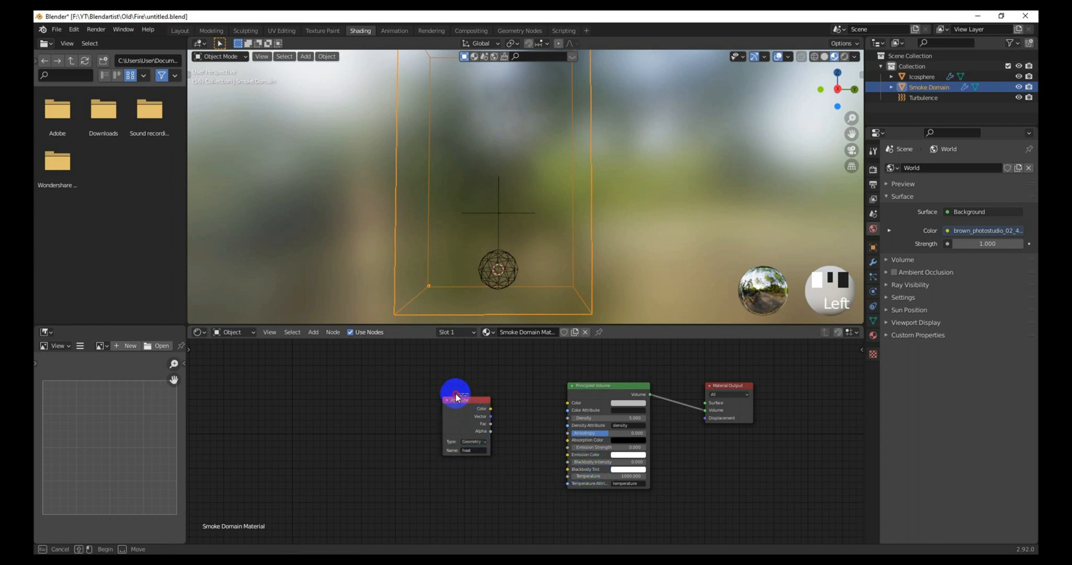
pyautogui.moveTo(444, 400); pyautogui.dragTo(382, 403)
pyautogui.click(454, 441)
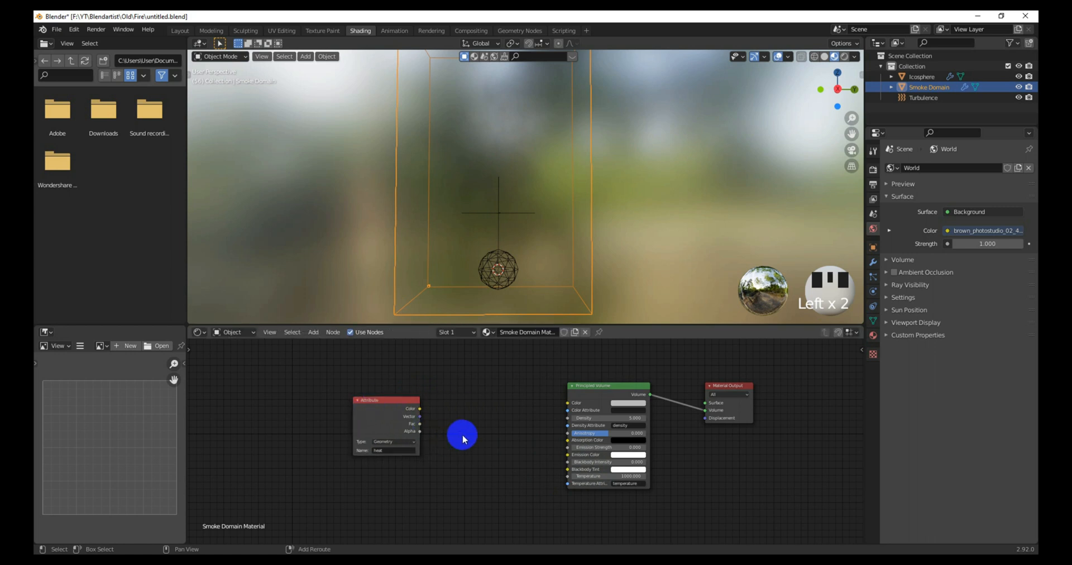
# Step: Add a ColorRamp, linking Attribute Fac to its Fac and its Color to Emission Strength
pyautogui.hotkey('shift', 'a')
pyautogui.write('color')
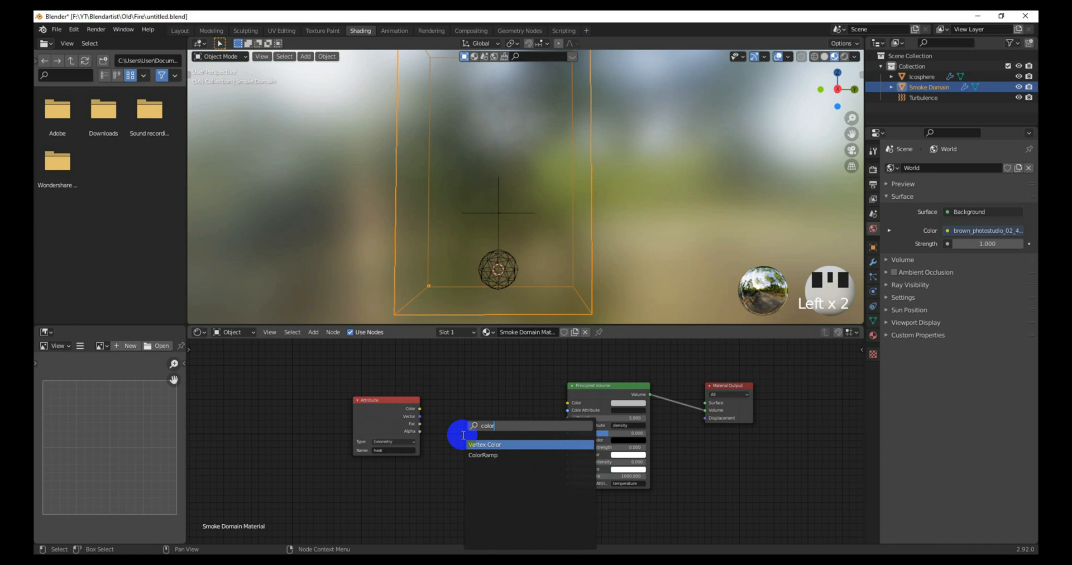
pyautogui.press('Down')
pyautogui.press('Return')
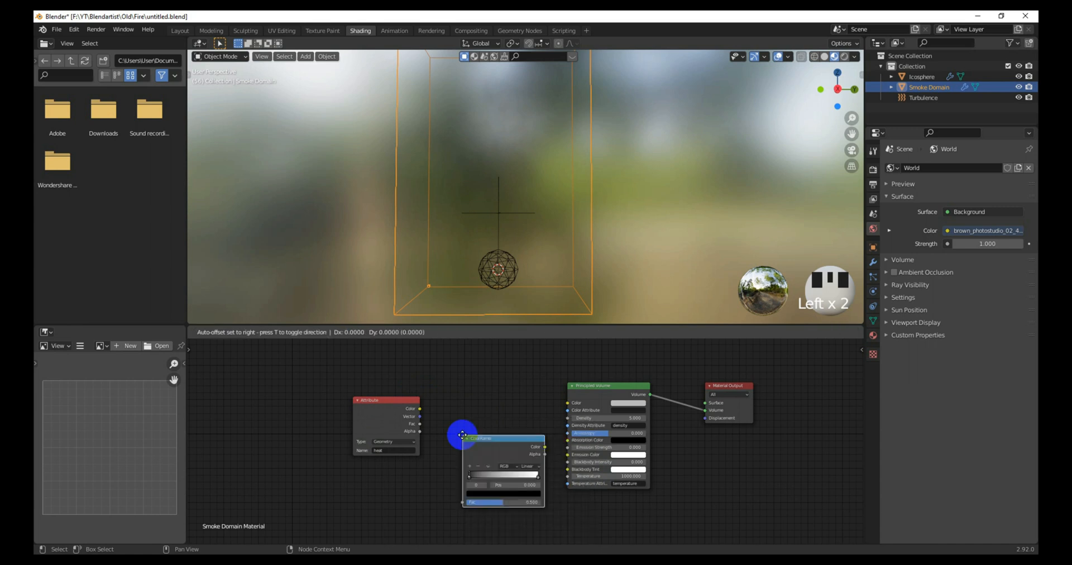
pyautogui.click(433, 399)
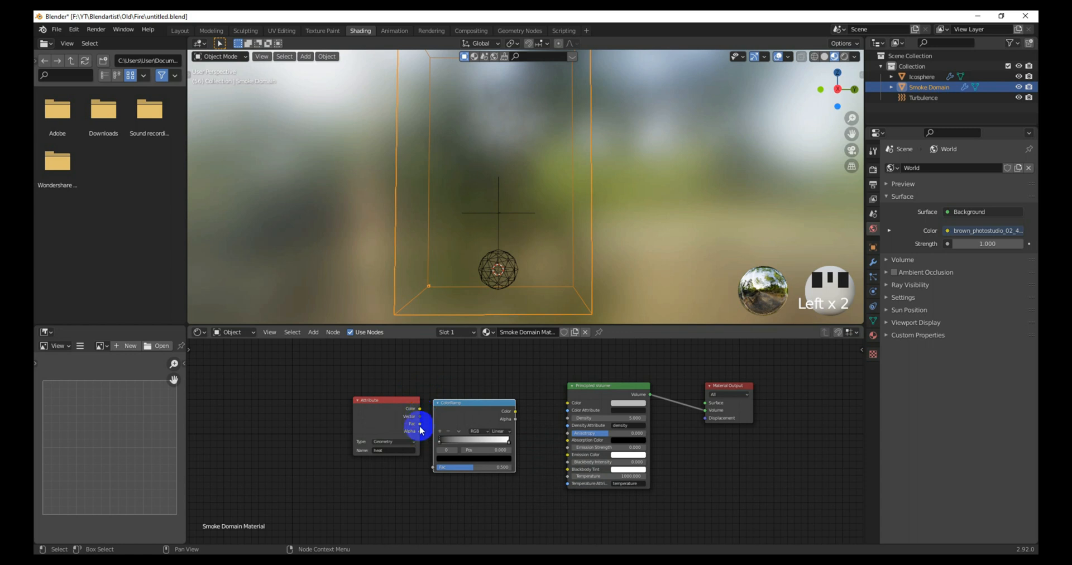
pyautogui.moveTo(420, 424); pyautogui.dragTo(434, 467)
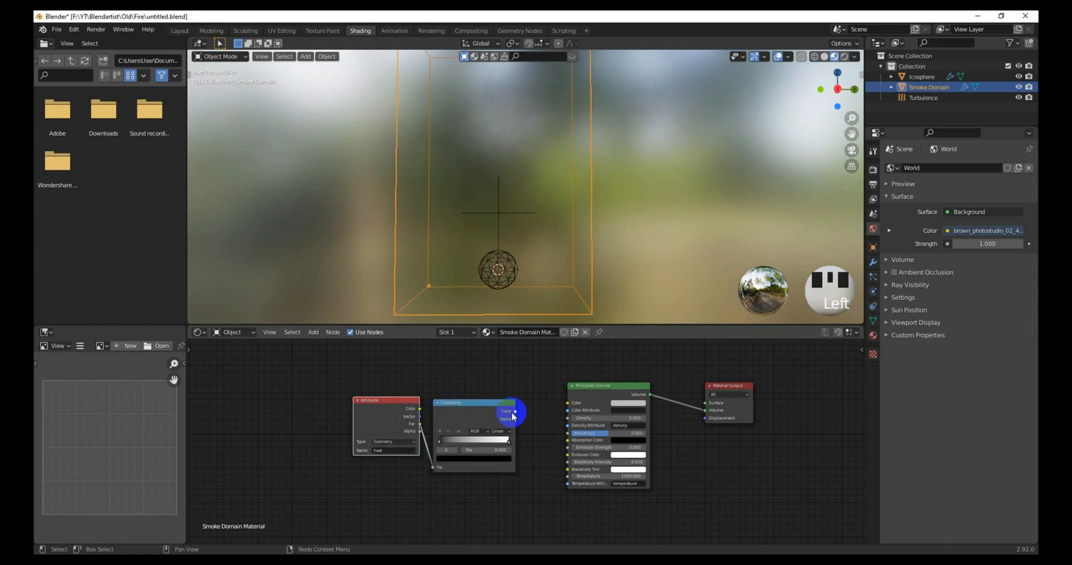
pyautogui.moveTo(518, 417); pyautogui.dragTo(520, 420)
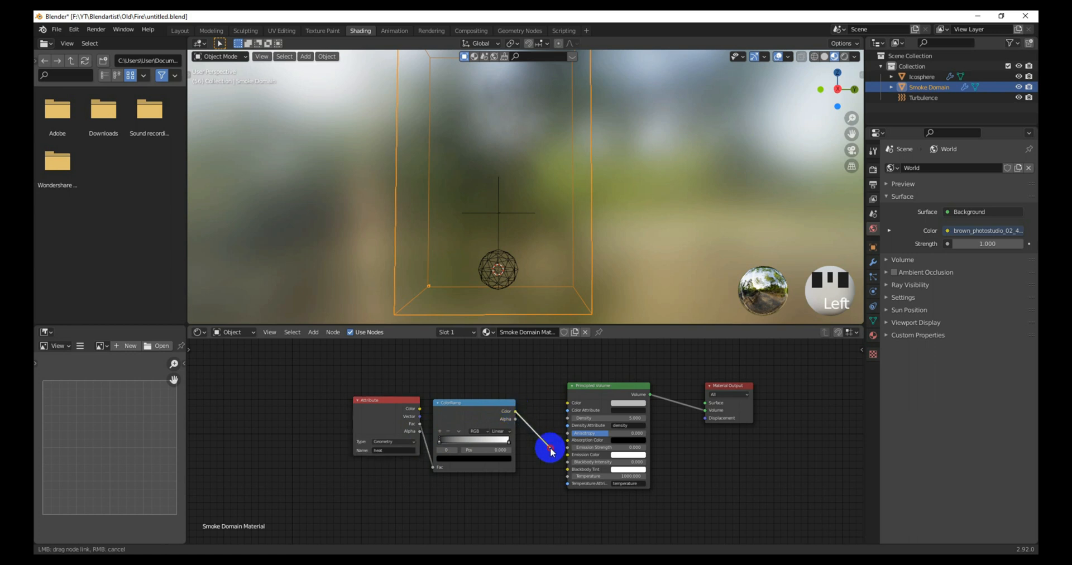
pyautogui.moveTo(569, 449); pyautogui.dragTo(567, 447)
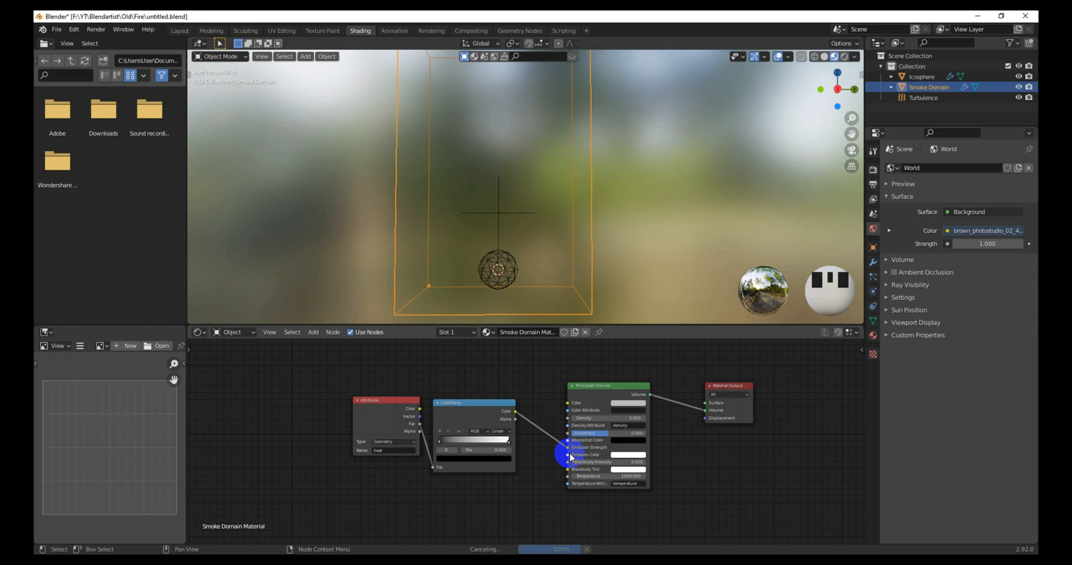
pyautogui.moveTo(394, 404); pyautogui.dragTo(376, 408)
pyautogui.moveTo(475, 406); pyautogui.dragTo(471, 406)
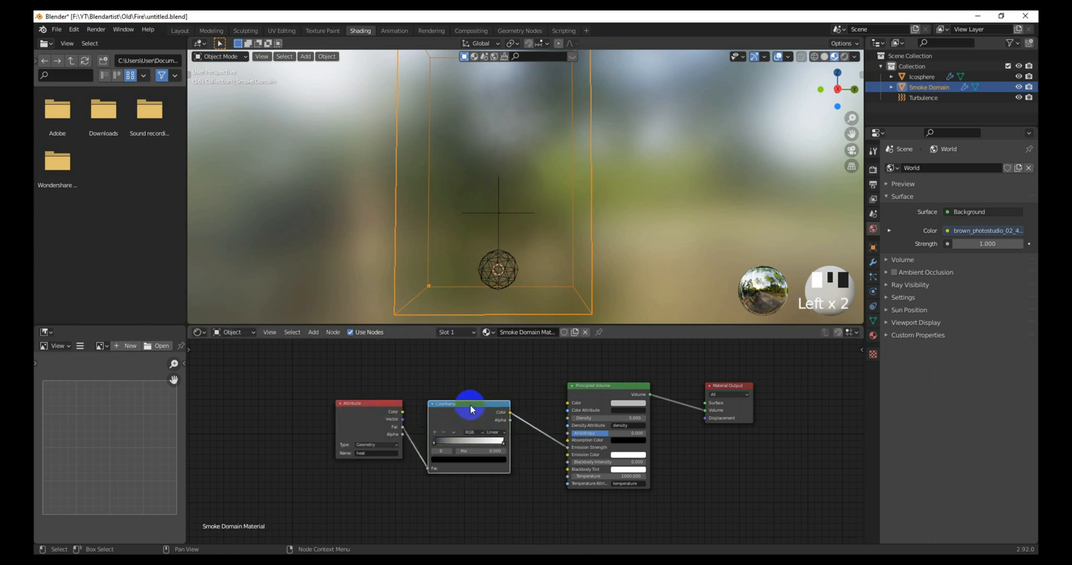
# Step: Preview the heat-driven emission in Rendered shading and return to the Layout workspace
pyautogui.scroll(2, 497, 414)
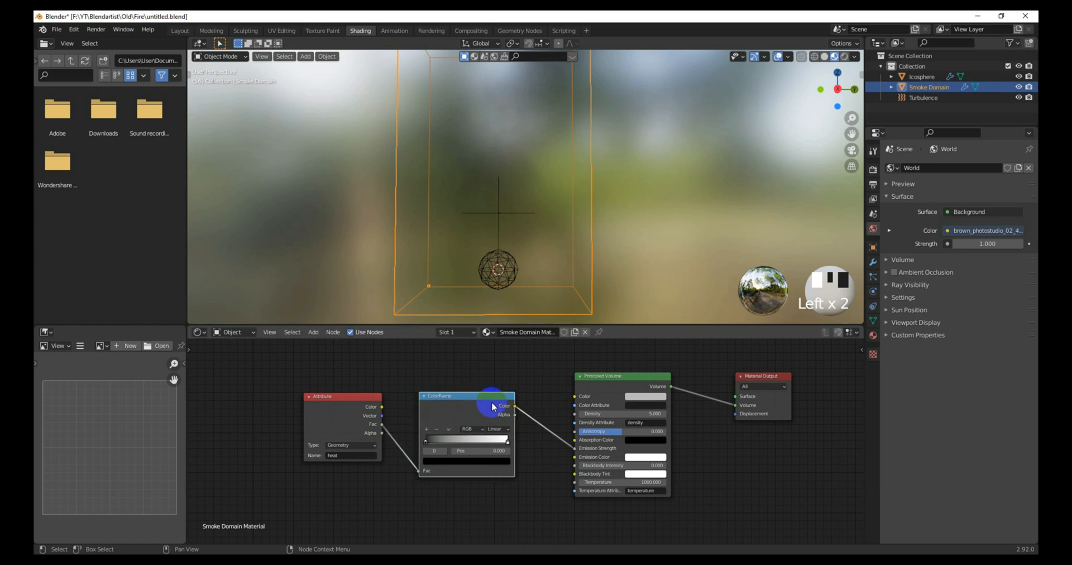
pyautogui.scroll(1, 491, 401)
pyautogui.scroll(-1, 516, 402)
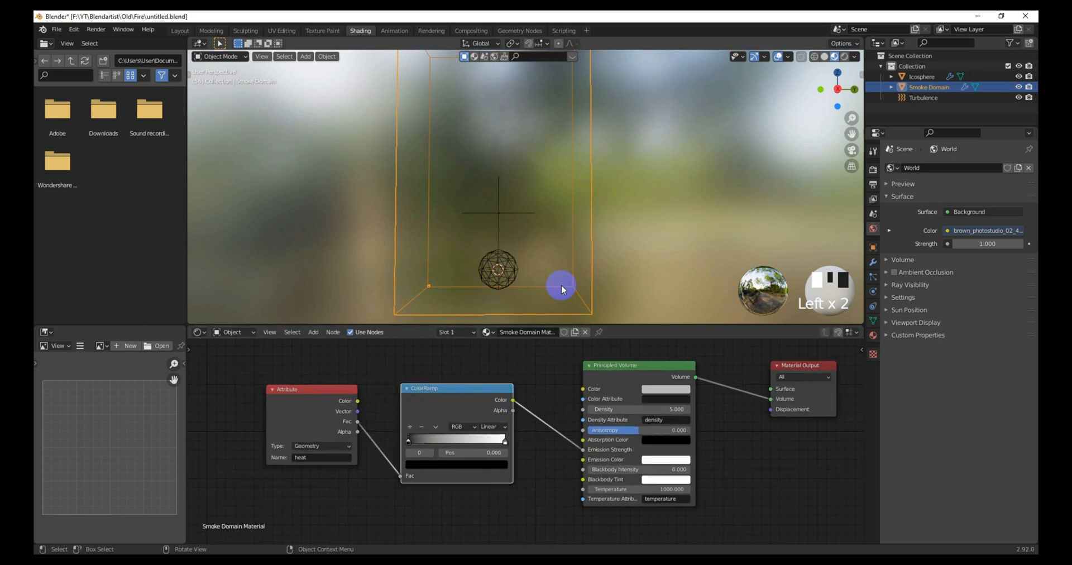
pyautogui.click(845, 56)
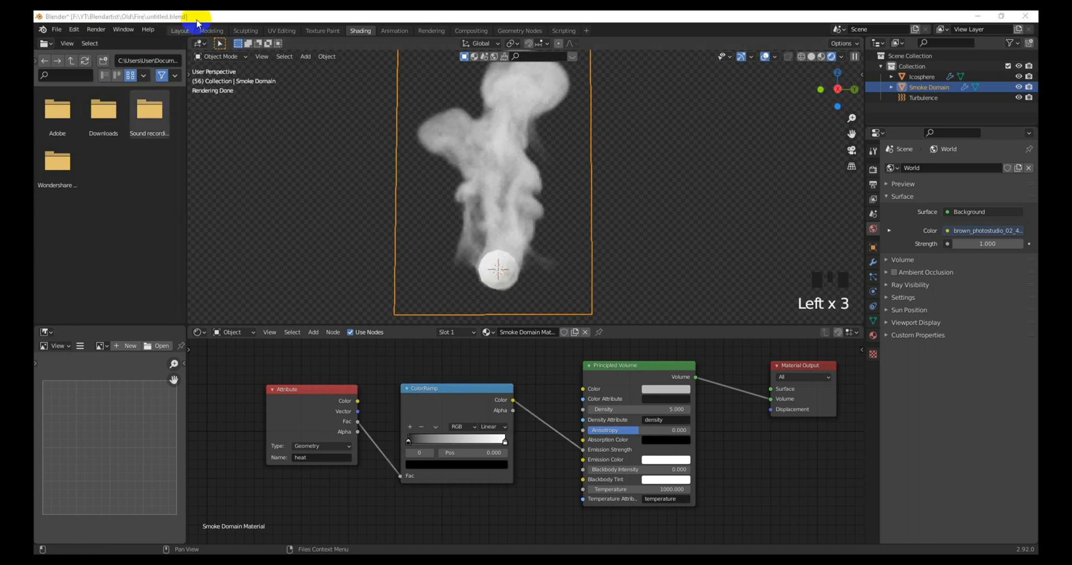
pyautogui.click(180, 31)
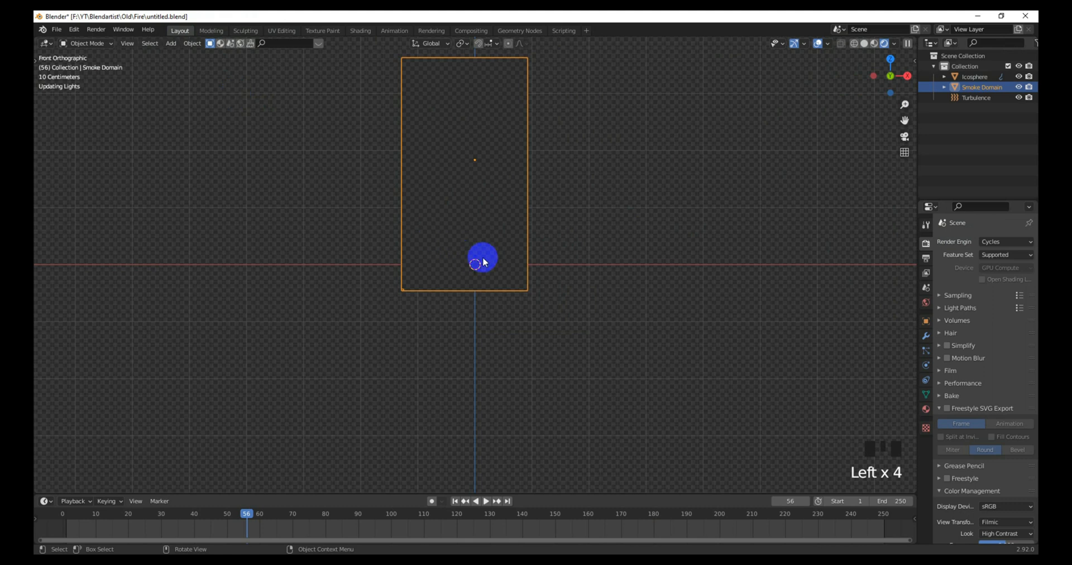
# Step: Add a camera aligned to the current view, framing the smoke domain
pyautogui.scroll(-2, 482, 258)
pyautogui.keyDown('shift'); pyautogui.moveTo(483, 258); pyautogui.dragTo(515, 269, button='middle'); pyautogui.keyUp('shift')
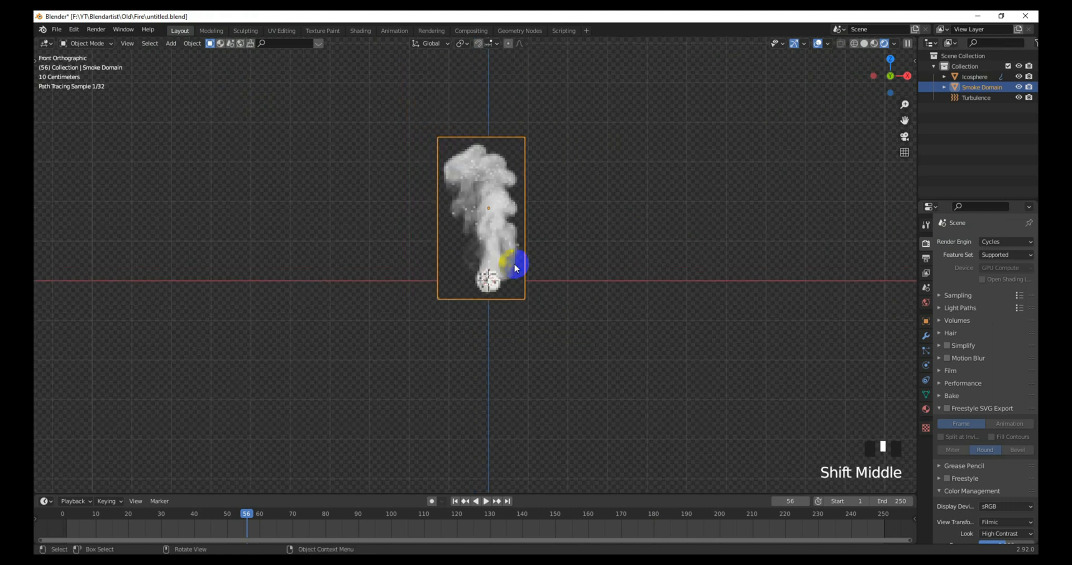
pyautogui.hotkey('shift', 'a')
pyautogui.click(489, 367)
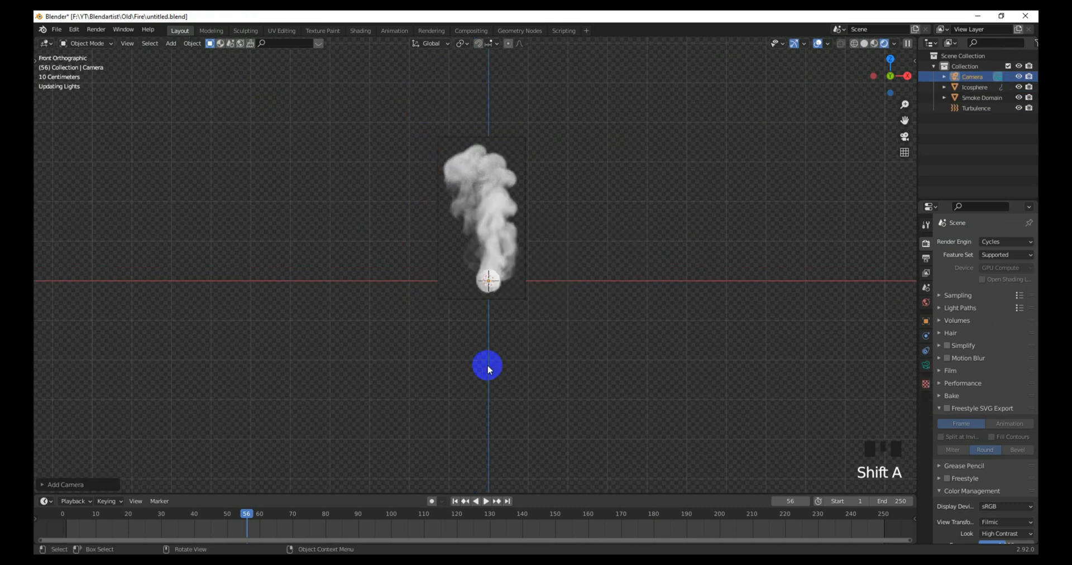
pyautogui.scroll(-1, 532, 345)
pyautogui.press('ctrl+alt+KP_0')
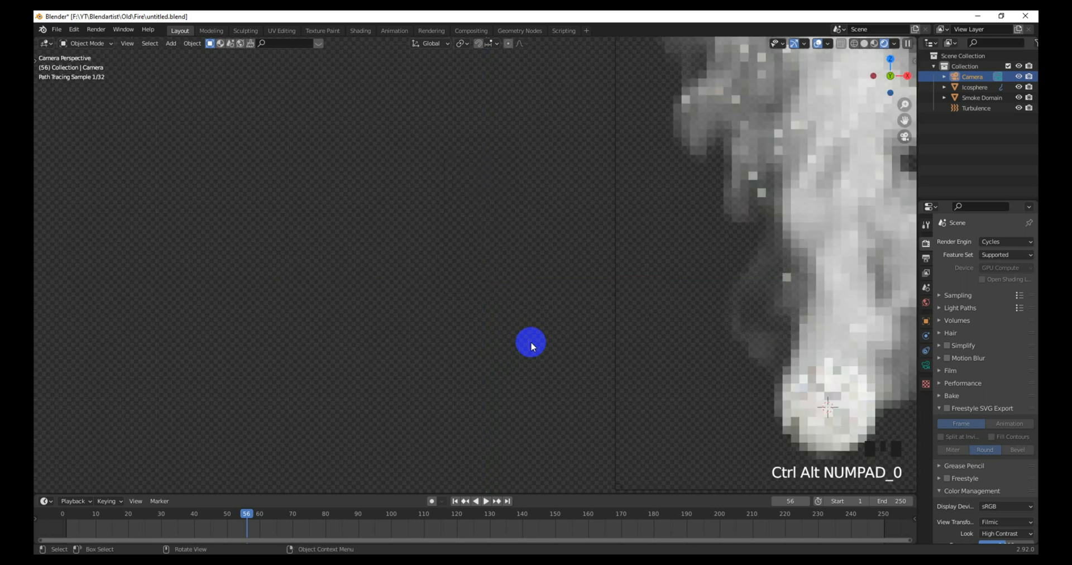
pyautogui.scroll(-4, 532, 345)
pyautogui.scroll(-6, 531, 346)
pyautogui.keyDown('shift'); pyautogui.moveTo(530, 342); pyautogui.dragTo(575, 353, button='middle'); pyautogui.keyUp('shift')
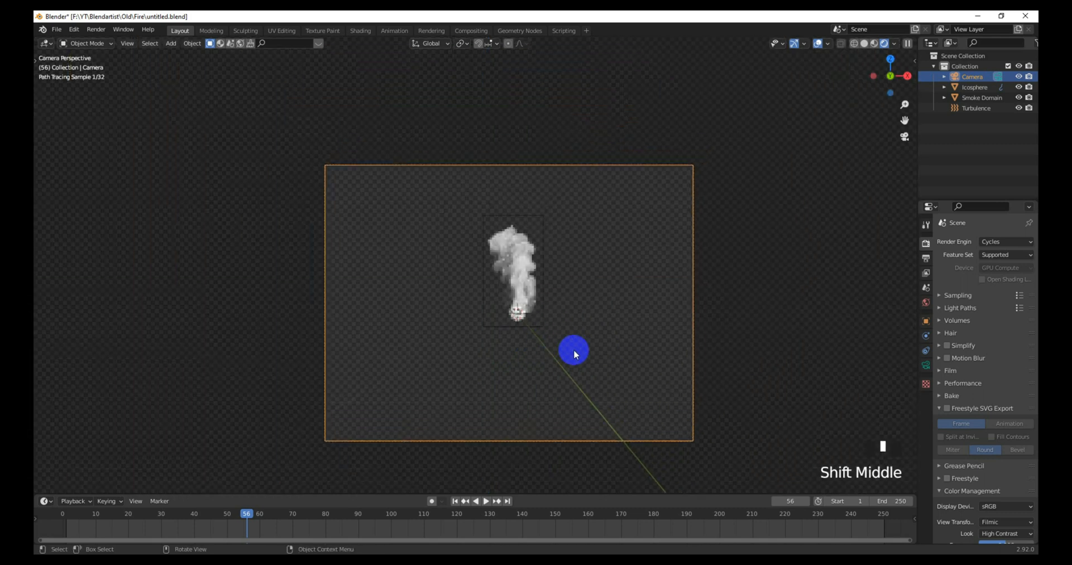
pyautogui.press('g')
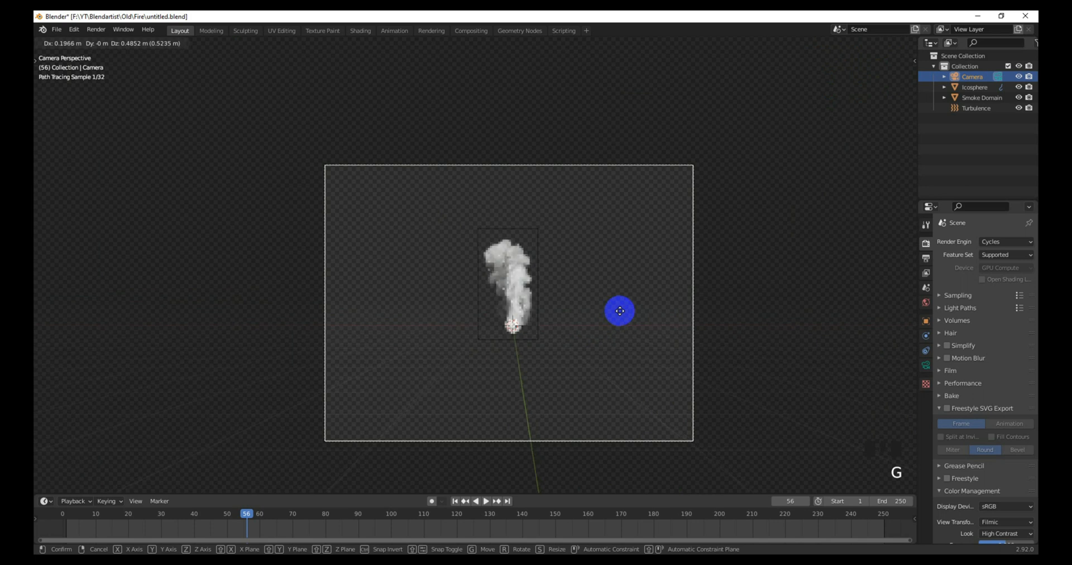
pyautogui.click(630, 312)
# Step: Set the camera sensor size to 15 mm and raise the camera along Z
pyautogui.click(926, 365)
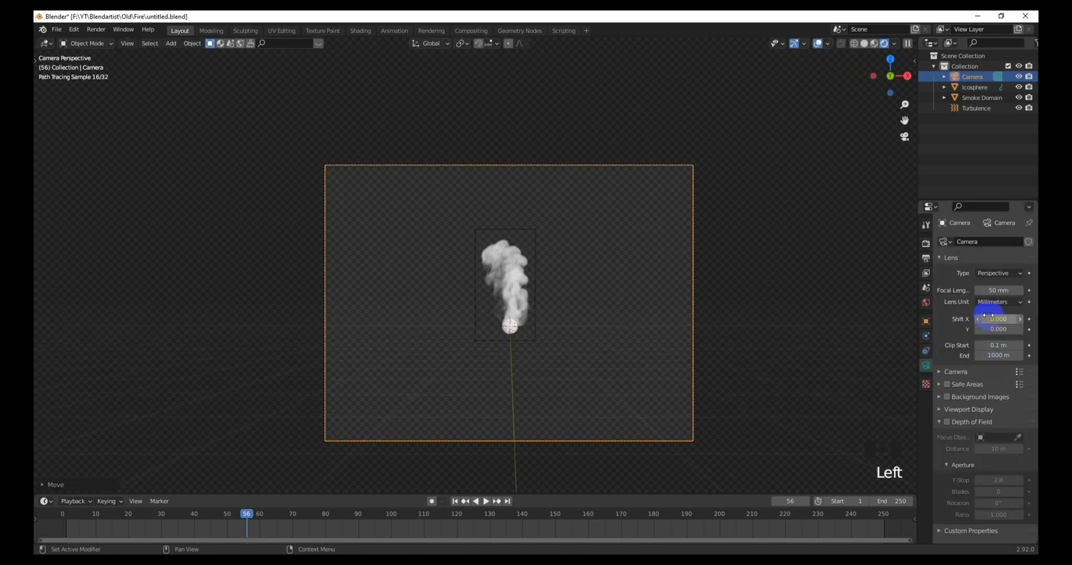
pyautogui.click(963, 371)
pyautogui.moveTo(984, 397)
pyautogui.mouseDown()
pyautogui.moveTo(1014, 399)
pyautogui.moveTo(986, 388)
pyautogui.moveTo(986, 400)
pyautogui.moveTo(986, 388)
pyautogui.mouseUp()
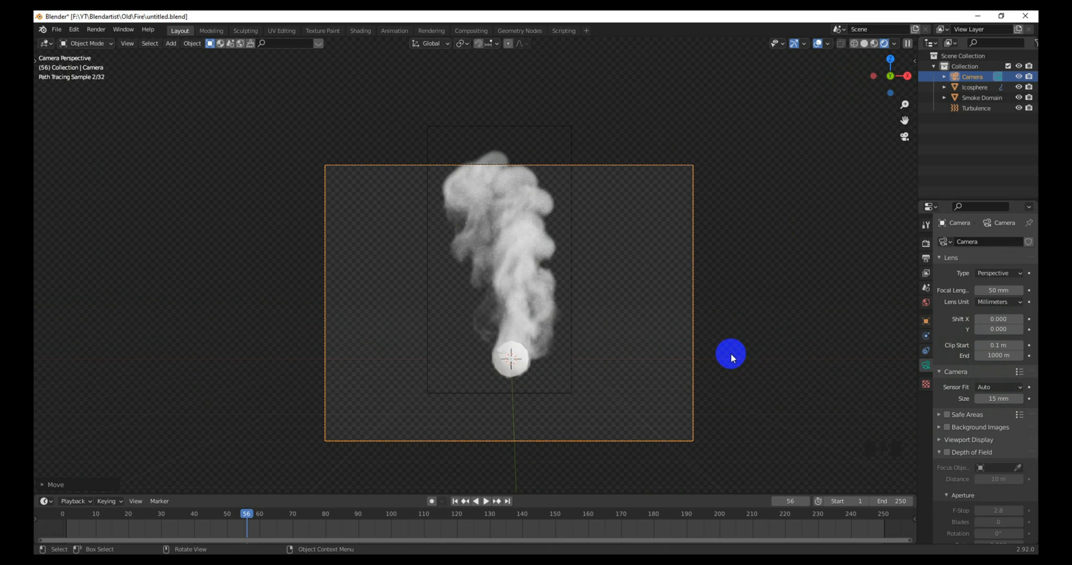
pyautogui.press('g')
pyautogui.press('z')
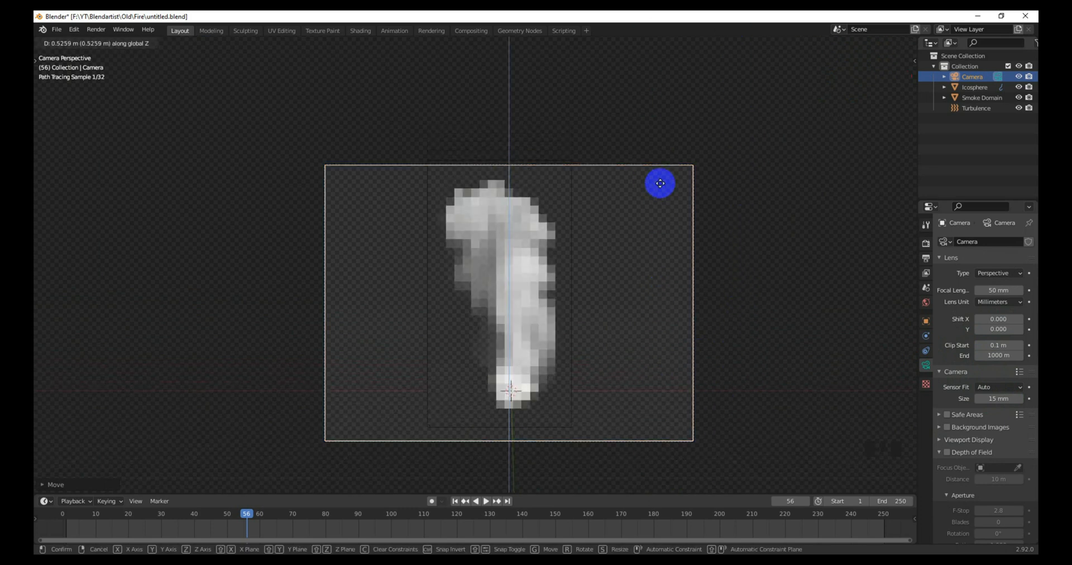
pyautogui.click(707, 383)
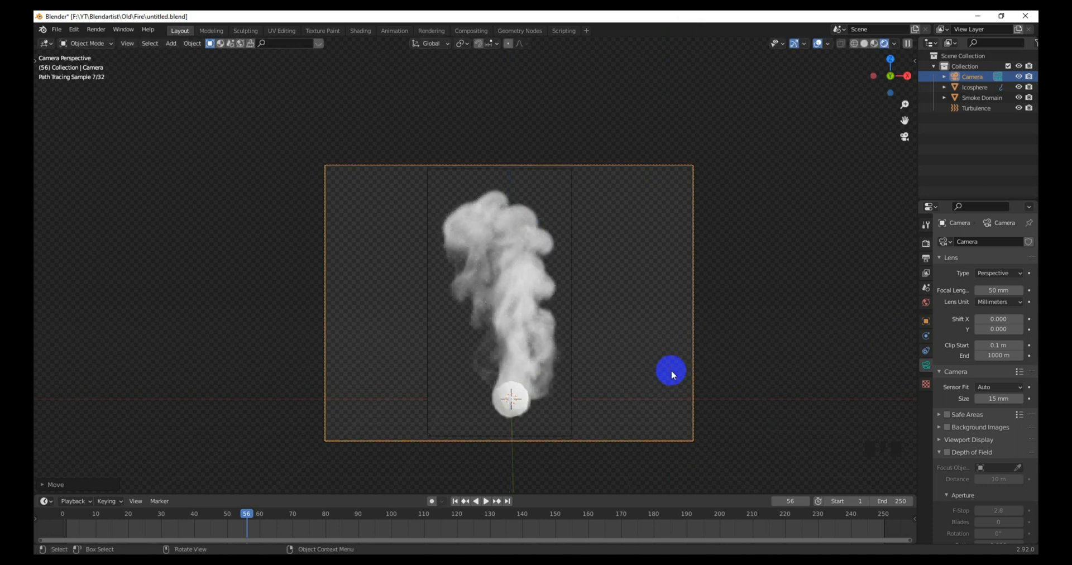
# Step: Limit rendering to a region drawn over the camera frame, then go to Shading
pyautogui.hotkey('ctrl', 'b')
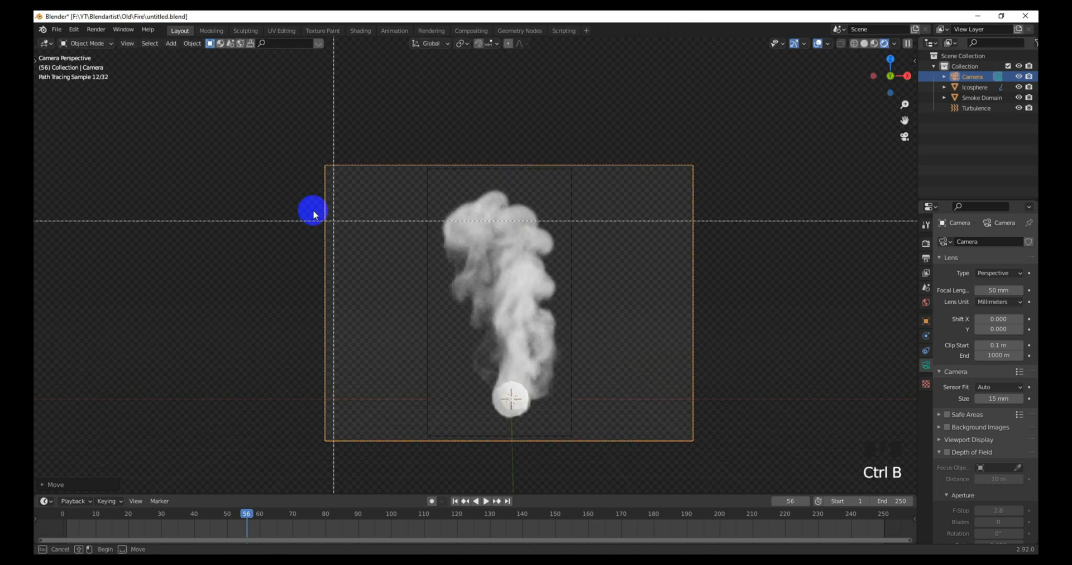
pyautogui.moveTo(326, 166); pyautogui.dragTo(689, 438)
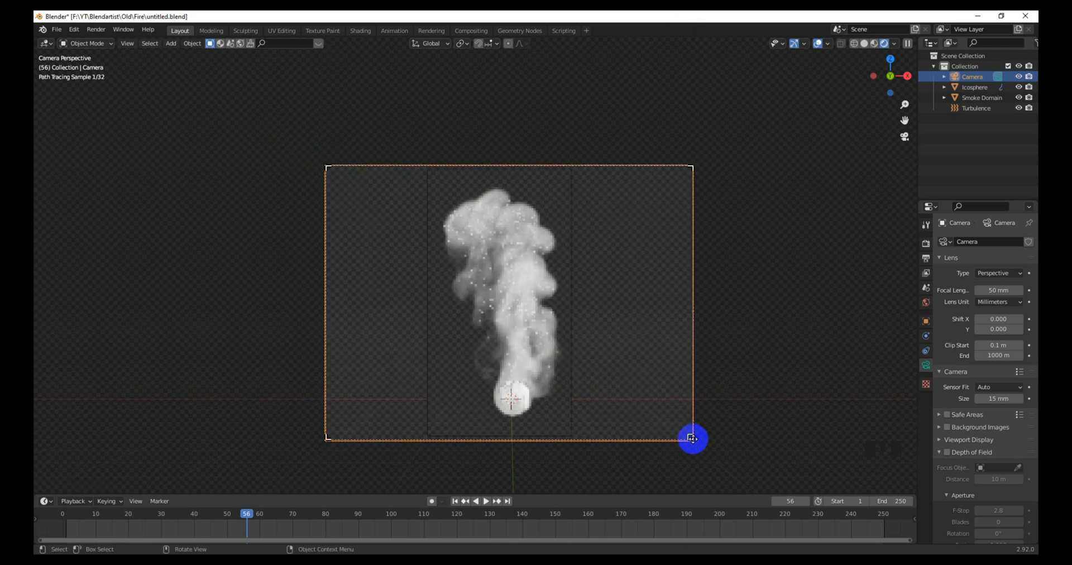
pyautogui.click(358, 35)
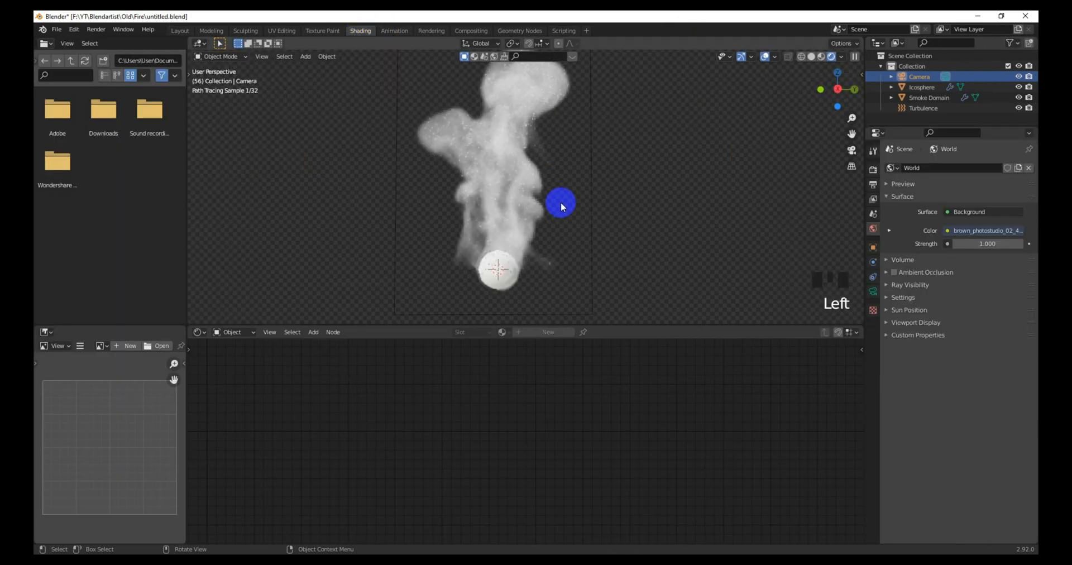
# Step: Look through the camera and select the Smoke Domain to show its material nodes
pyautogui.scroll(-1, 561, 202)
pyautogui.click(618, 202)
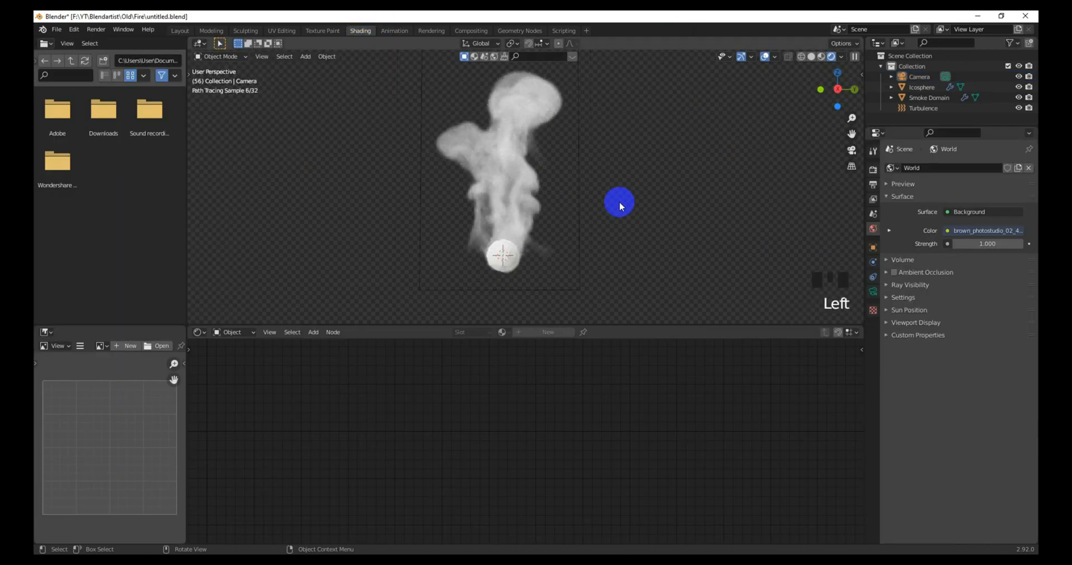
pyautogui.press('KP_0')
pyautogui.scroll(1, 598, 207)
pyautogui.scroll(-1, 603, 209)
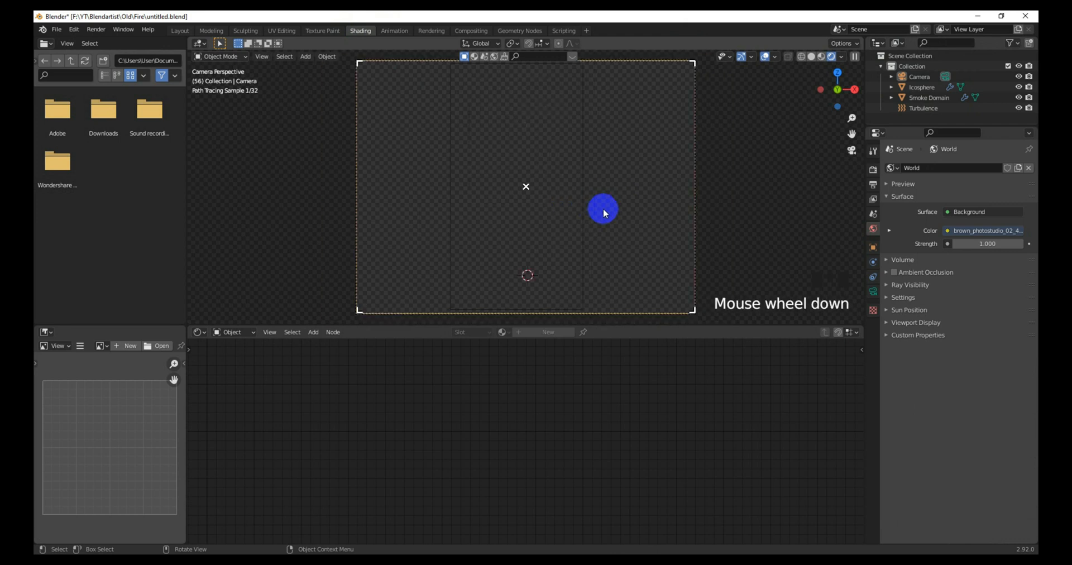
pyautogui.click(585, 254)
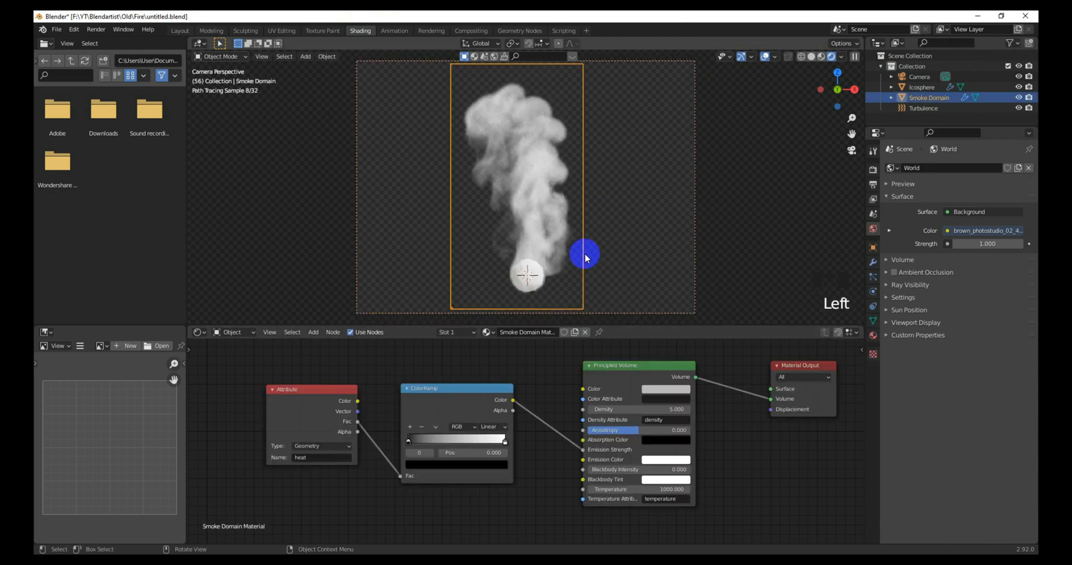
pyautogui.scroll(-2, 507, 455)
pyautogui.moveTo(507, 455); pyautogui.dragTo(546, 461, button='middle')
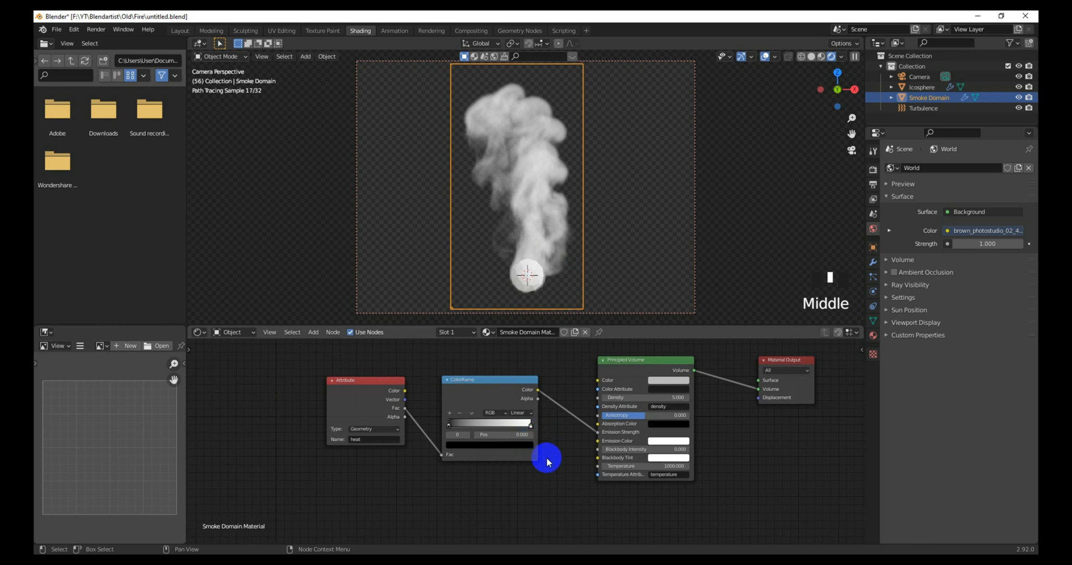
pyautogui.scroll(2, 525, 462)
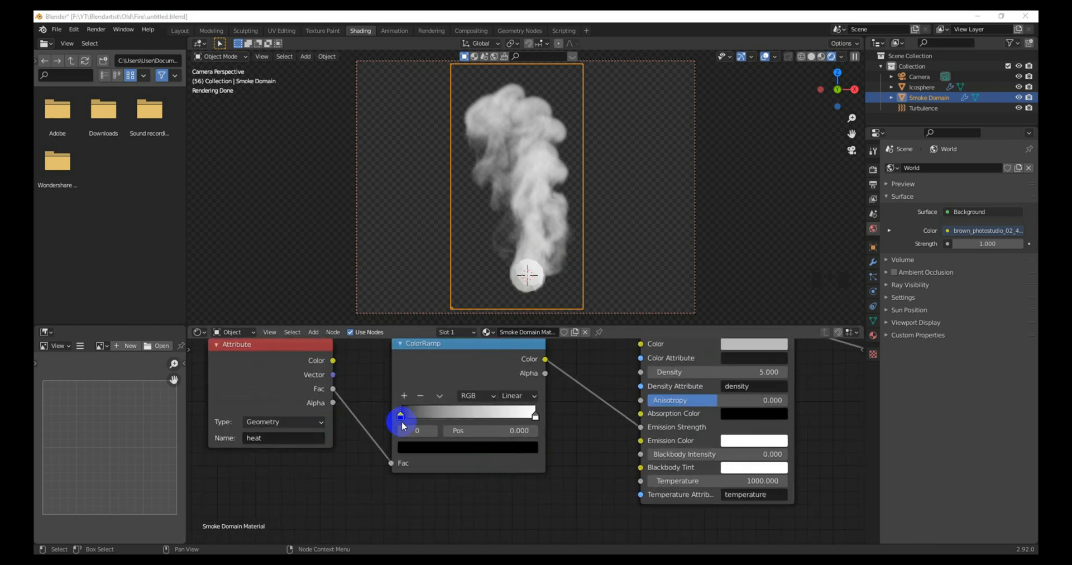
# Step: Slide the heat ColorRamp's black stop to about 0.81 and adjust its right stop
pyautogui.moveTo(400, 417); pyautogui.dragTo(511, 434)
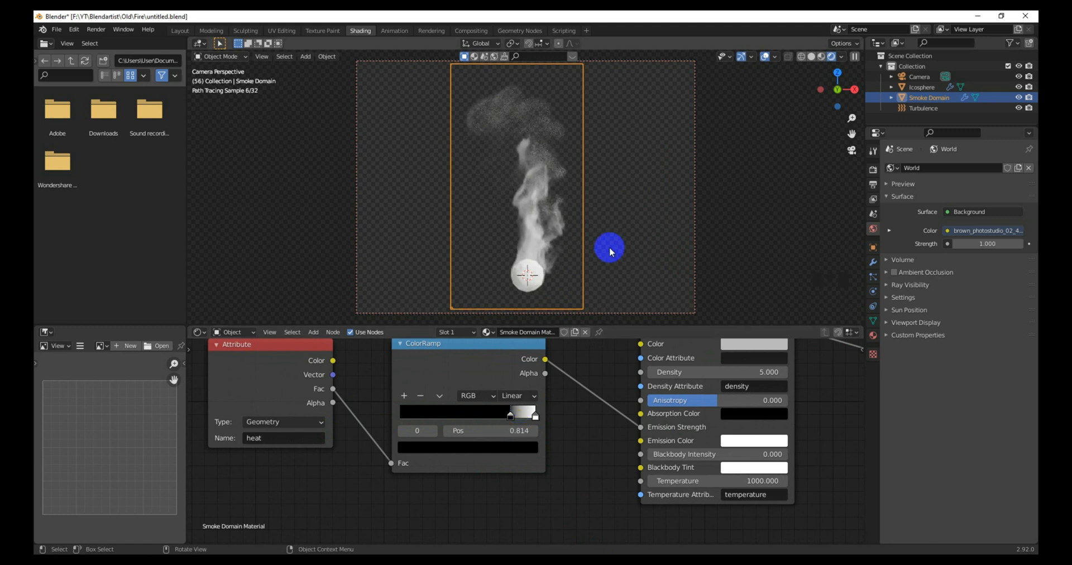
pyautogui.scroll(1, 609, 247)
pyautogui.click(535, 418)
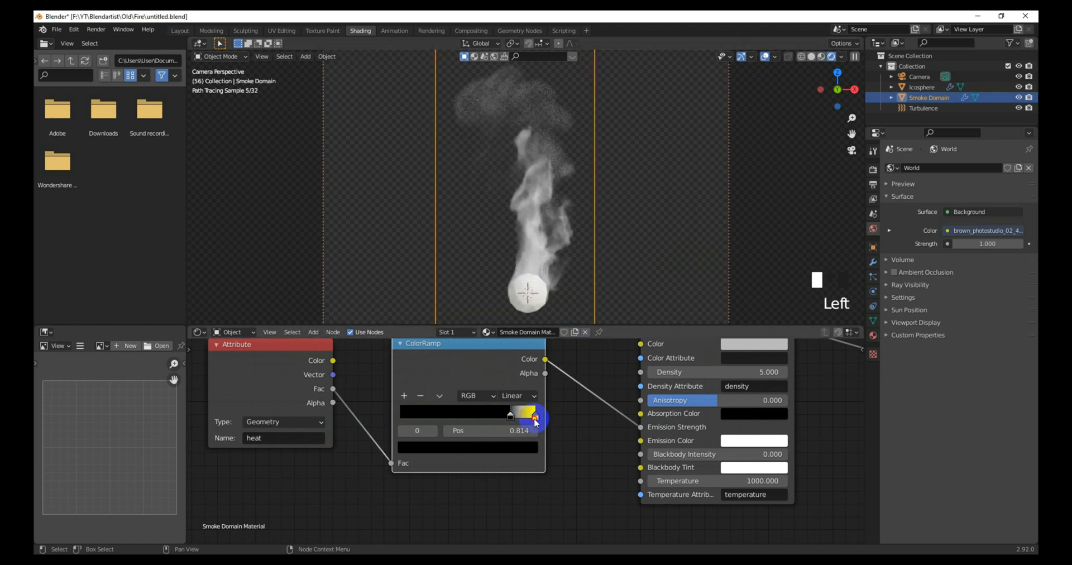
pyautogui.moveTo(533, 419); pyautogui.dragTo(524, 420)
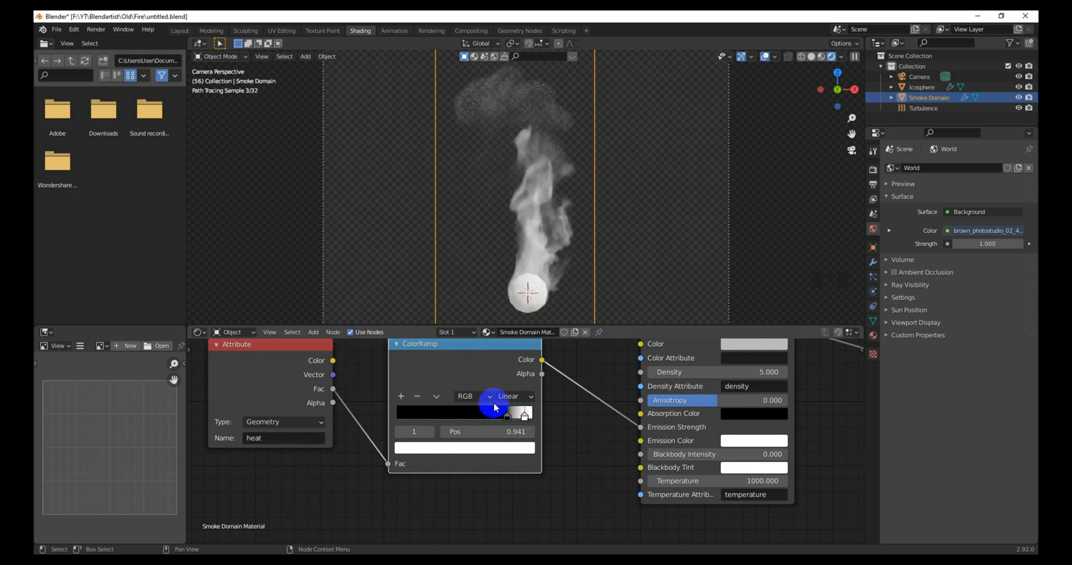
pyautogui.scroll(4, 499, 416)
pyautogui.moveTo(499, 416); pyautogui.dragTo(515, 461, button='middle')
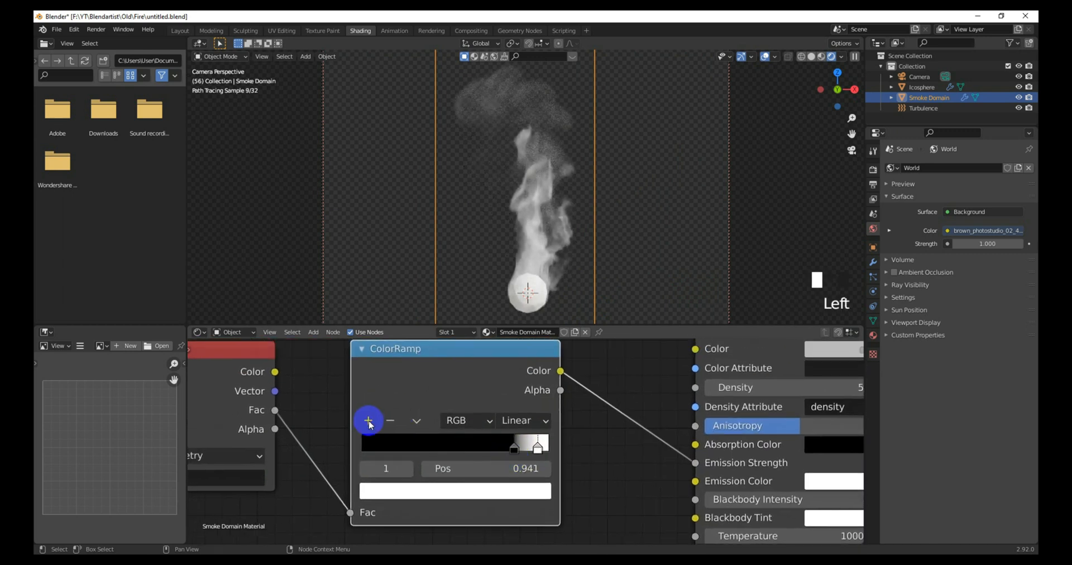
# Step: Add a third ramp stop at 1.000 coloured dark grey with value 0.117
pyautogui.click(369, 421)
pyautogui.moveTo(537, 454); pyautogui.dragTo(548, 455)
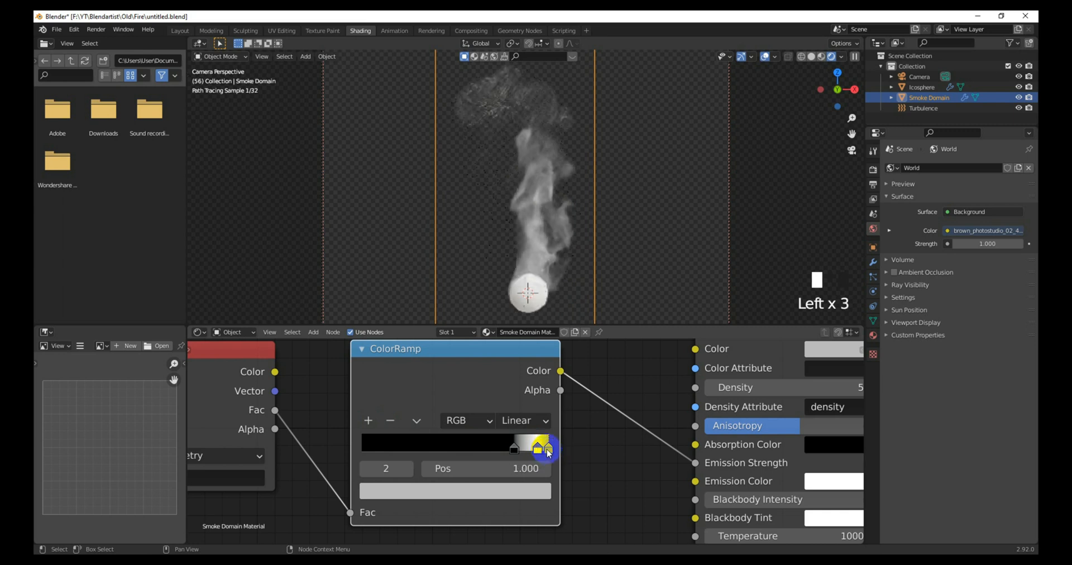
pyautogui.click(524, 492)
pyautogui.moveTo(508, 323); pyautogui.dragTo(509, 323)
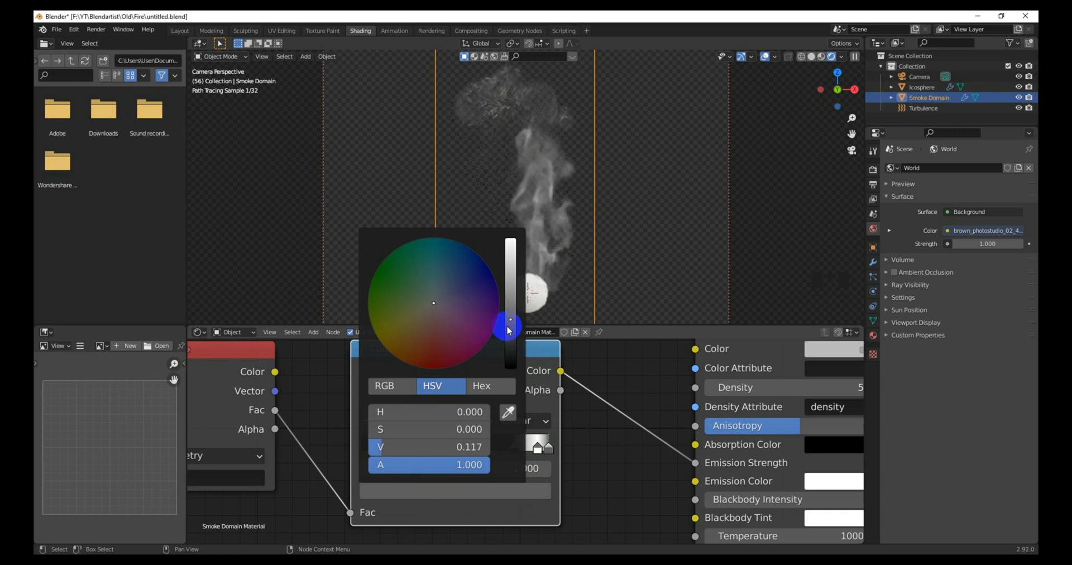
pyautogui.click(563, 391)
pyautogui.scroll(-5, 540, 445)
pyautogui.moveTo(541, 445); pyautogui.dragTo(553, 402, button='middle')
pyautogui.scroll(-4, 531, 464)
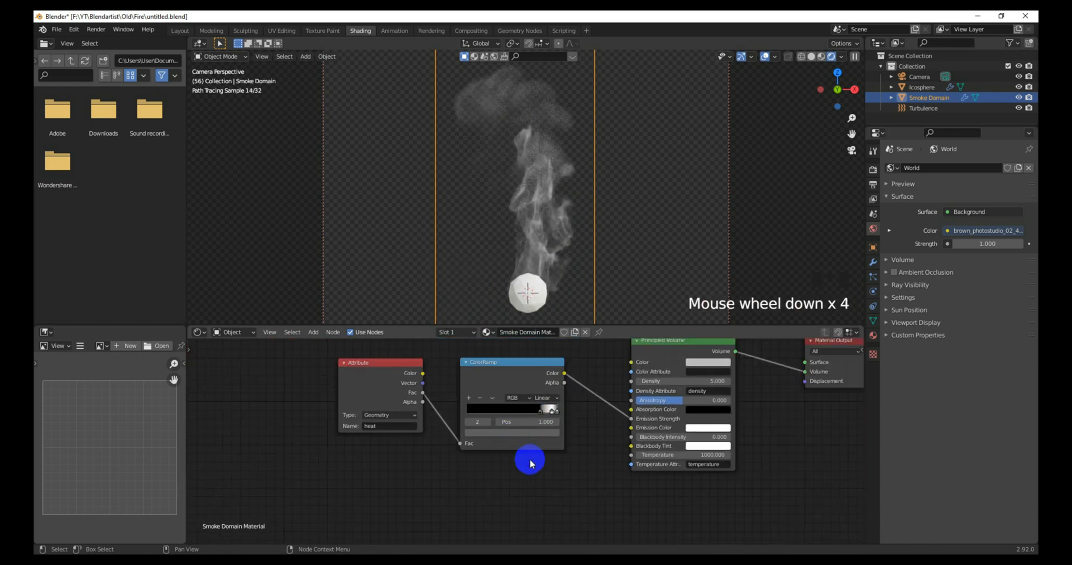
pyautogui.hotkey('shift', 'a')
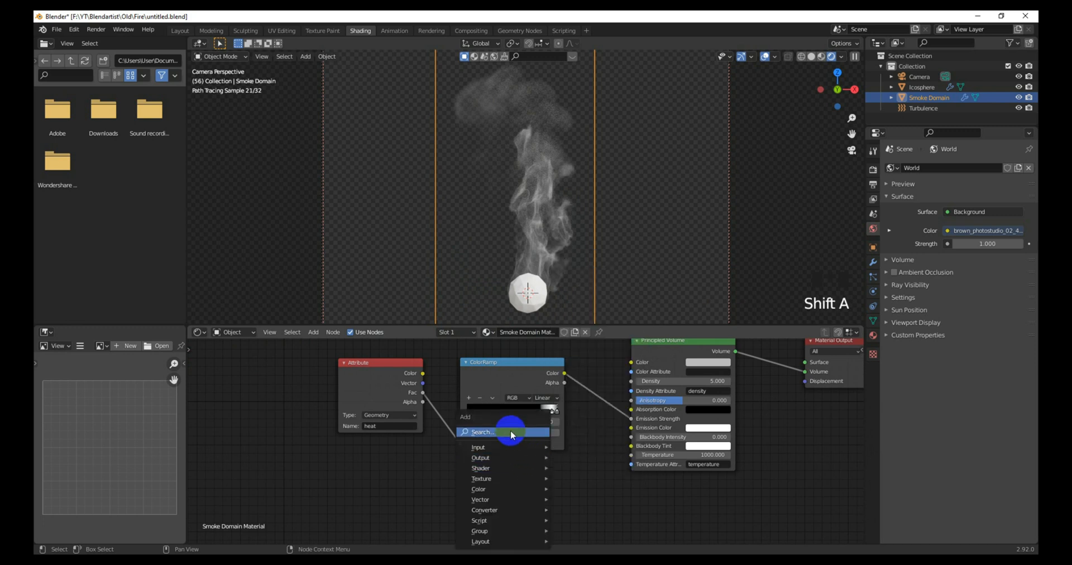
# Step: Add a second ColorRamp node via the 'color' search
pyautogui.click(511, 430)
pyautogui.write('color')
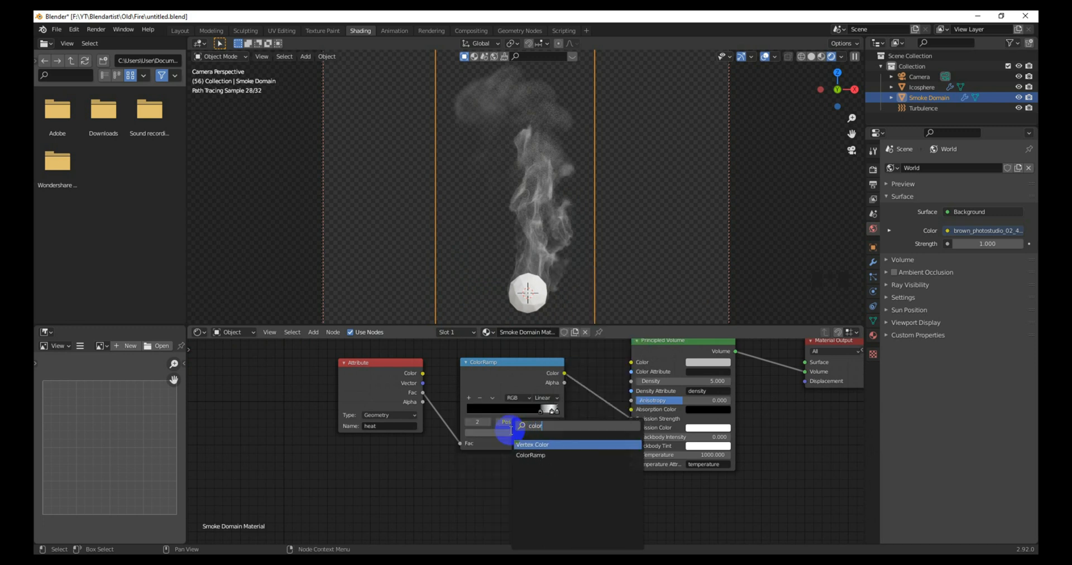
pyautogui.press('Down')
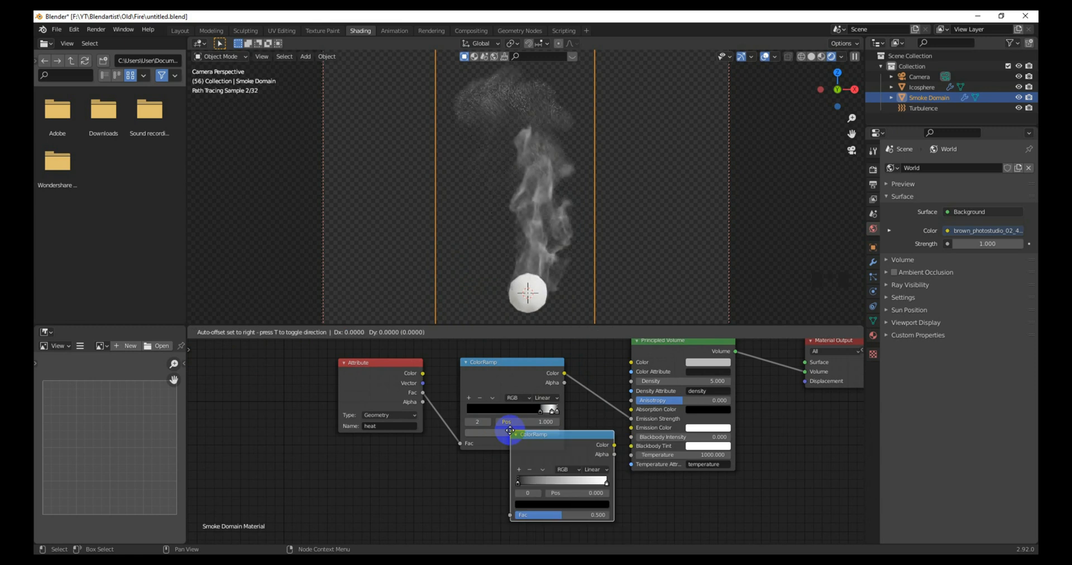
pyautogui.press('Return')
pyautogui.click(460, 473)
pyautogui.moveTo(458, 469); pyautogui.dragTo(455, 459, button='middle')
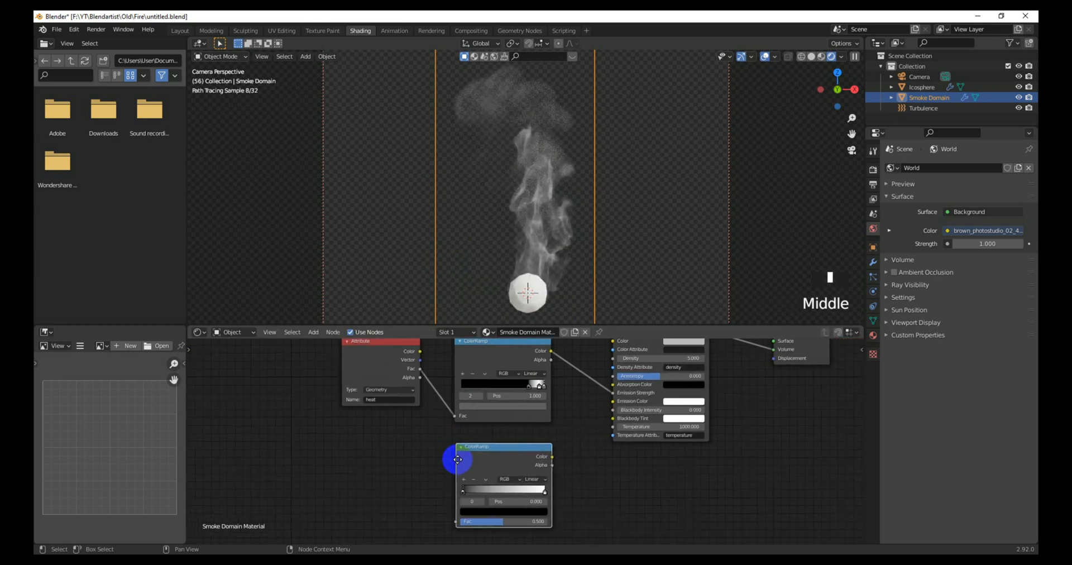
# Step: Feed heat Fac into the new ramp, its Color into Emission Color, black stop at 0.818
pyautogui.moveTo(420, 370); pyautogui.dragTo(456, 521)
pyautogui.moveTo(553, 457); pyautogui.dragTo(612, 401)
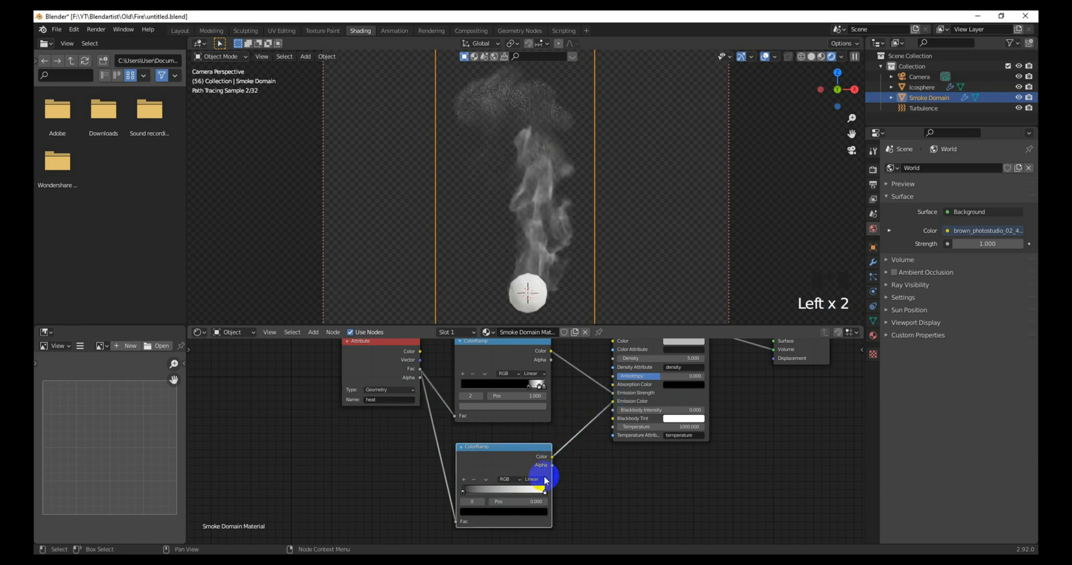
pyautogui.click(462, 494)
pyautogui.moveTo(464, 495); pyautogui.dragTo(535, 505)
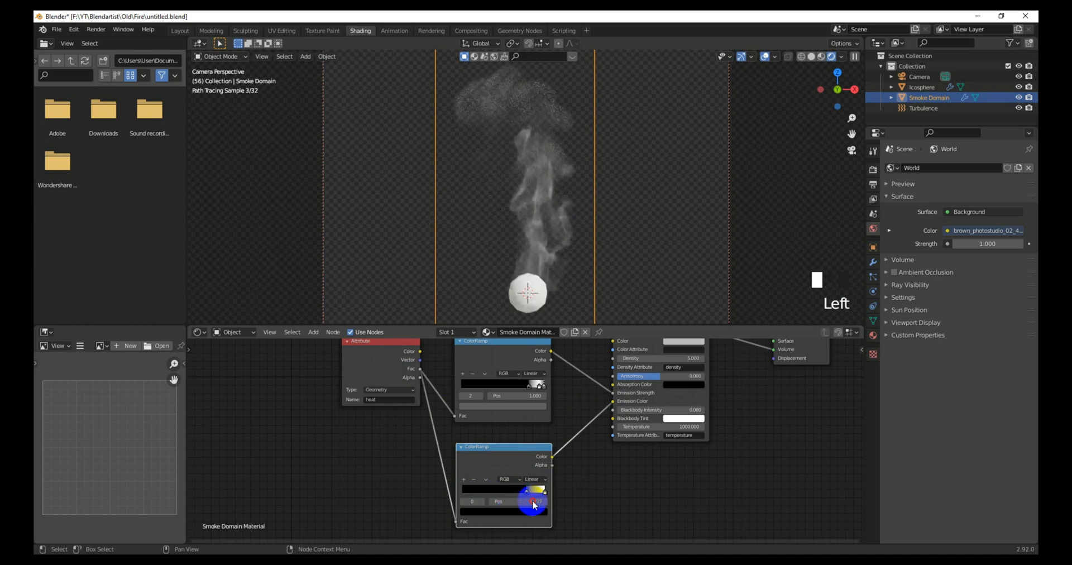
pyautogui.moveTo(534, 505); pyautogui.dragTo(538, 505)
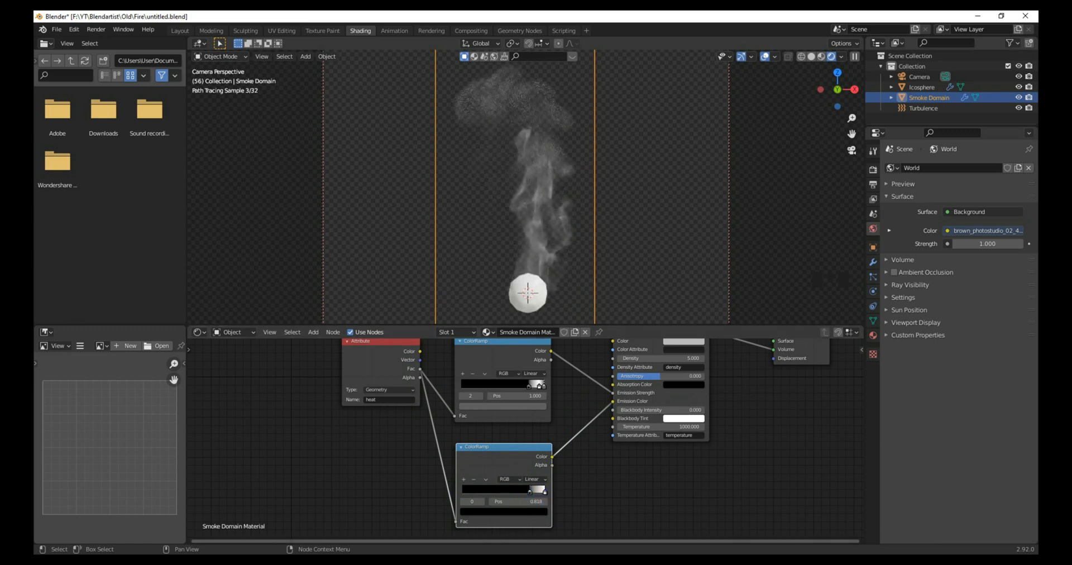
pyautogui.scroll(3, 538, 505)
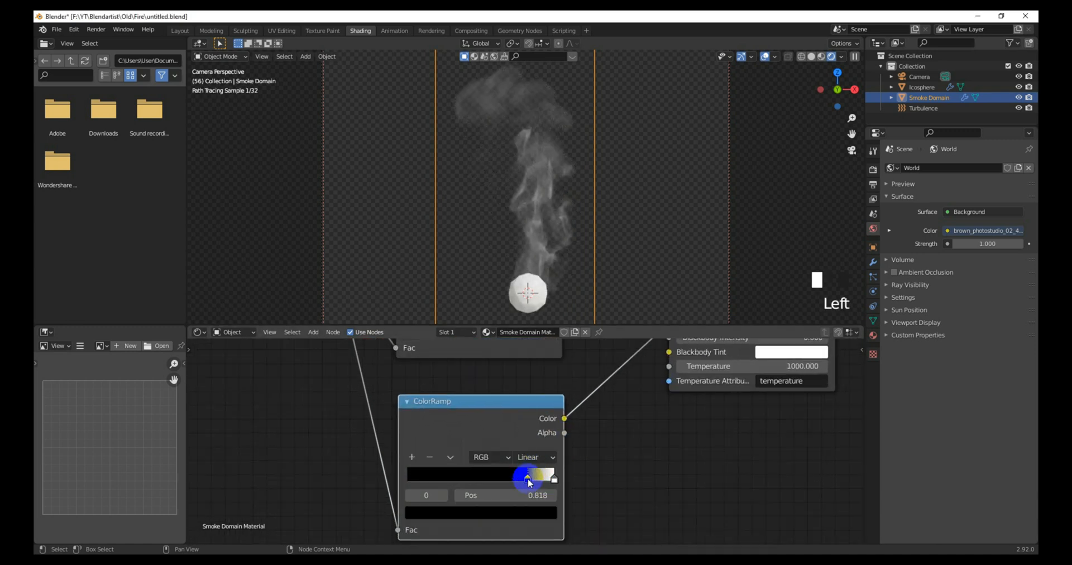
# Step: Colour both stops of the second ColorRamp in orange, ending on a yellower orange
pyautogui.click(503, 512)
pyautogui.moveTo(526, 358); pyautogui.dragTo(525, 344)
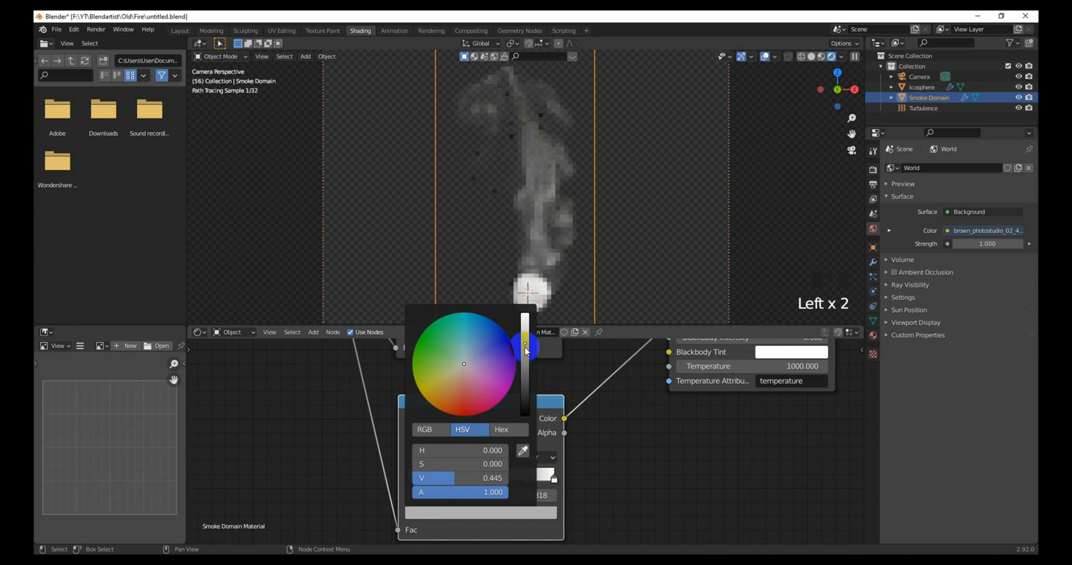
pyautogui.moveTo(442, 386); pyautogui.dragTo(440, 405)
pyautogui.moveTo(525, 323); pyautogui.dragTo(526, 327)
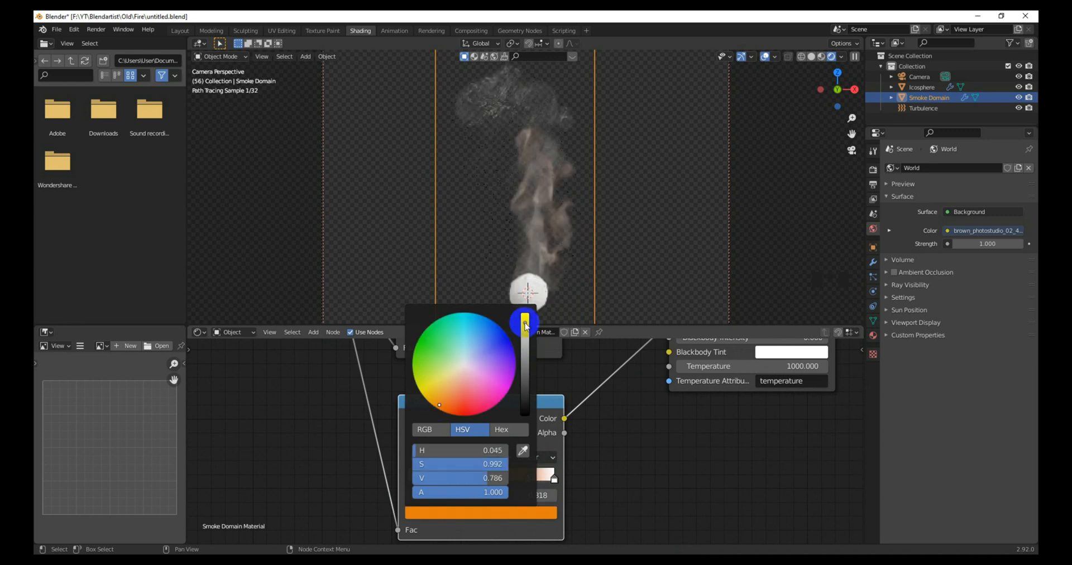
pyautogui.click(445, 403)
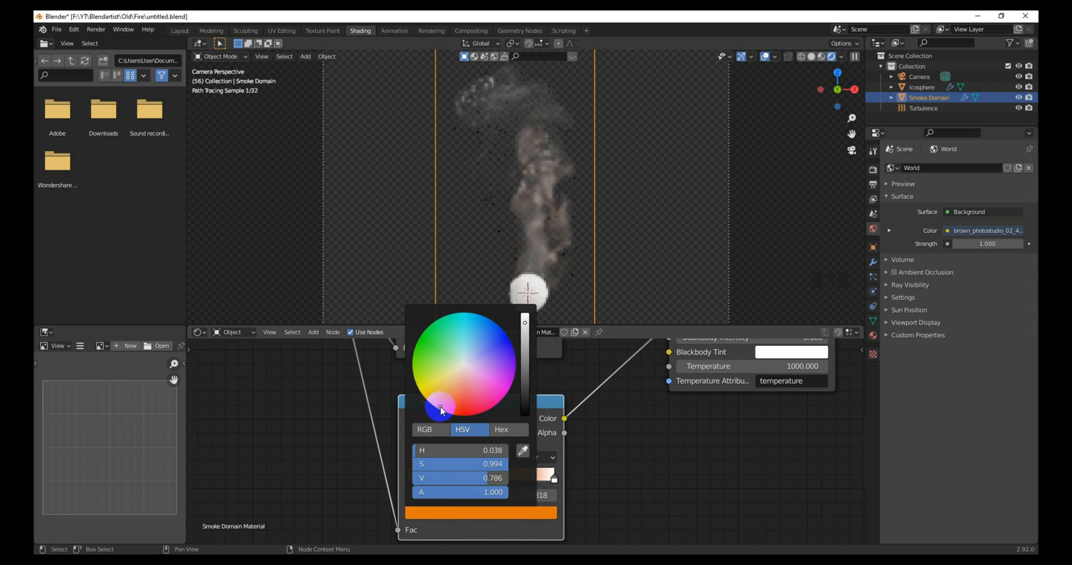
pyautogui.click(554, 479)
pyautogui.click(535, 512)
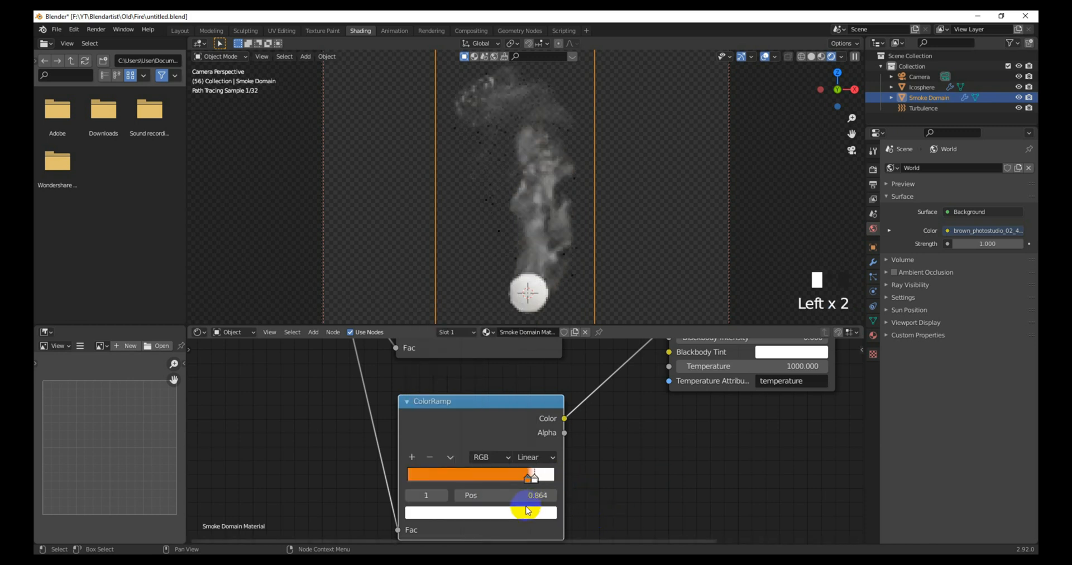
pyautogui.click(445, 397)
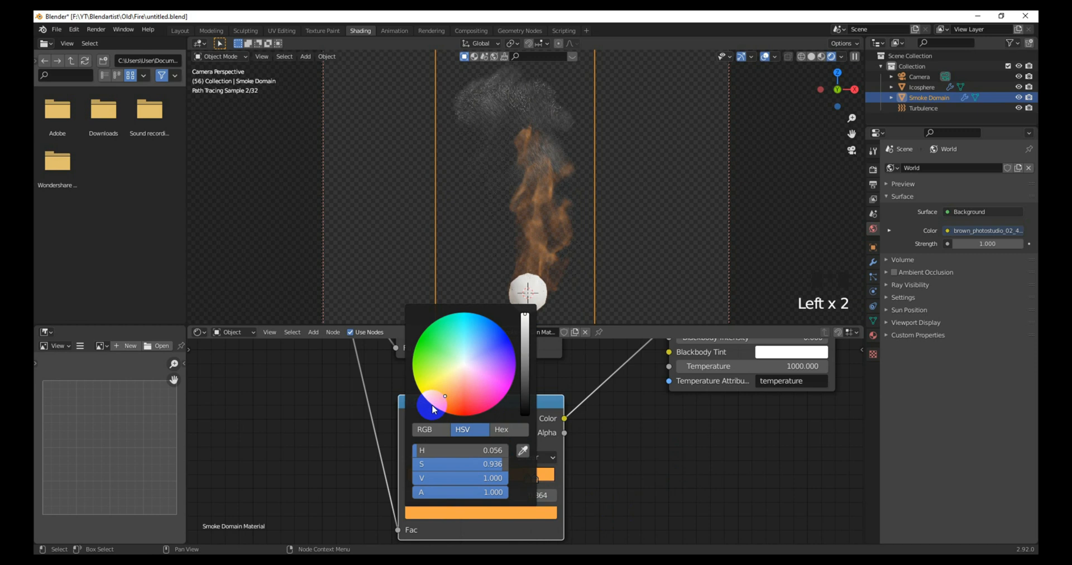
pyautogui.click(441, 403)
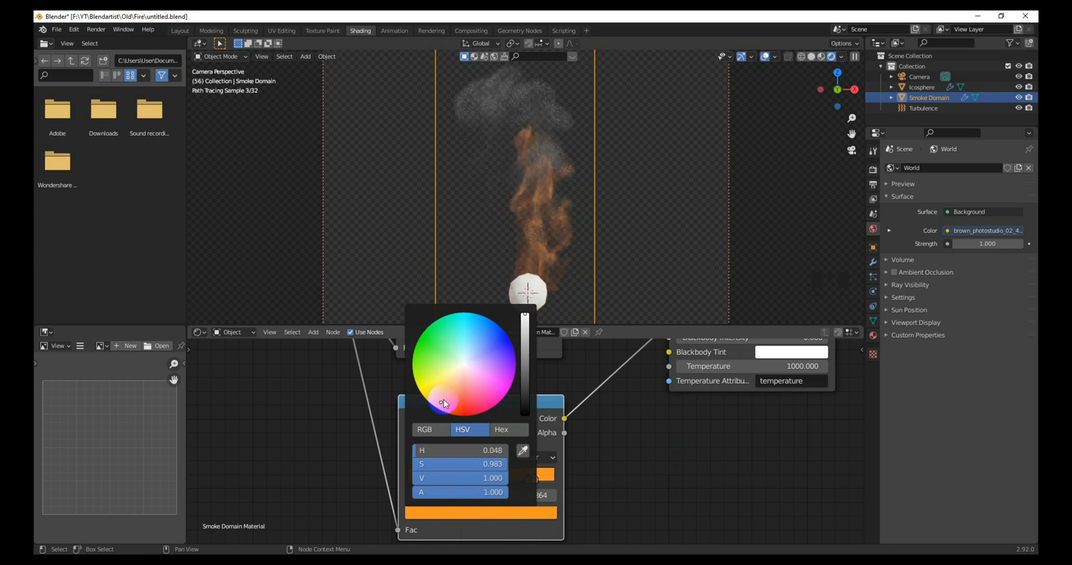
pyautogui.click(432, 401)
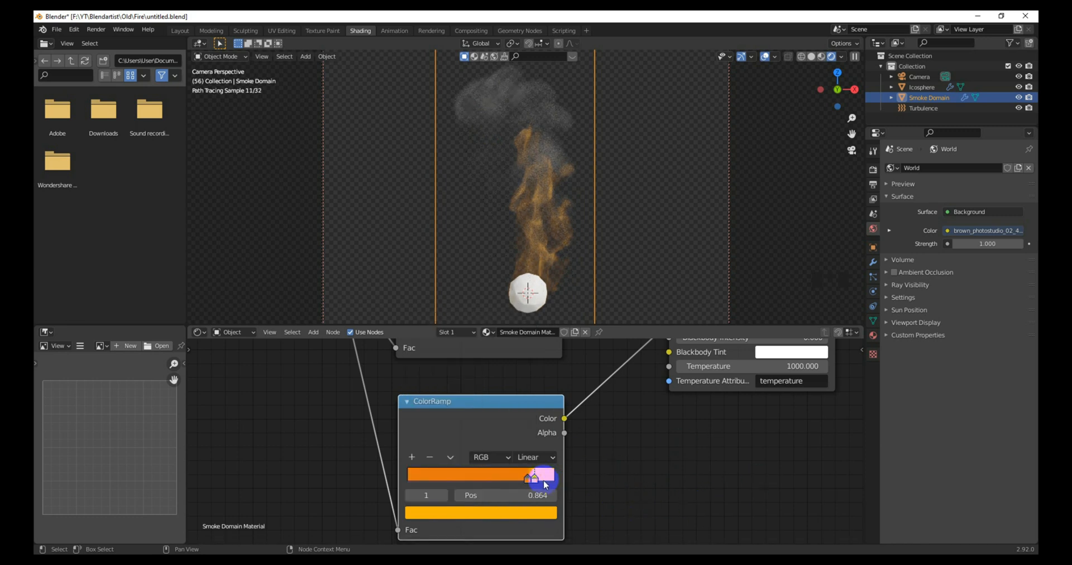
# Step: Rearrange the node view to make room beside the volume shader
pyautogui.moveTo(537, 479); pyautogui.dragTo(559, 486)
pyautogui.moveTo(609, 467); pyautogui.dragTo(545, 474, button='middle')
pyautogui.moveTo(577, 438); pyautogui.dragTo(567, 491, button='middle')
pyautogui.scroll(-5, 581, 411)
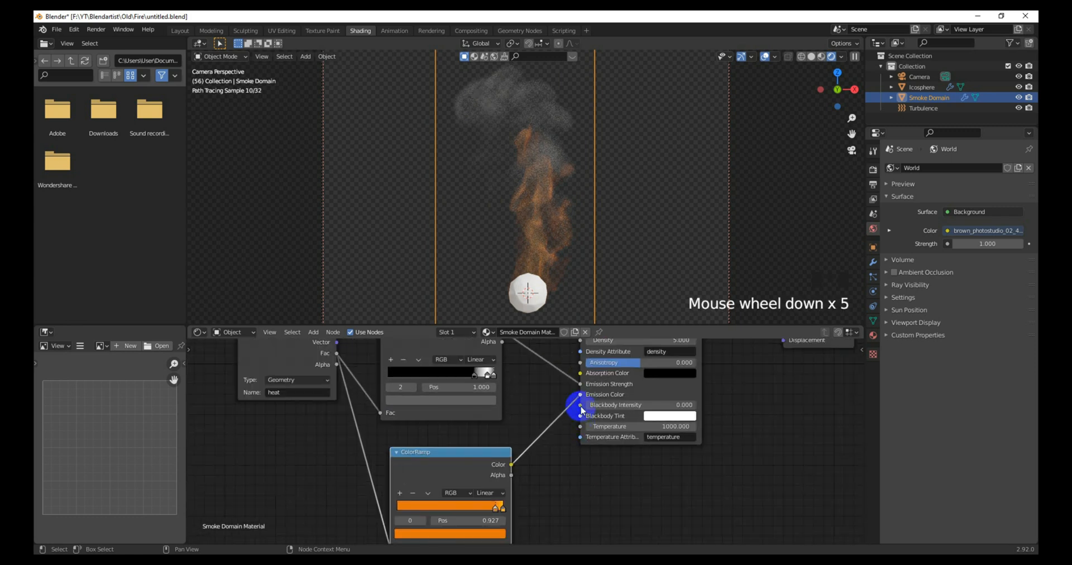
pyautogui.moveTo(581, 410); pyautogui.dragTo(550, 439, button='middle')
pyautogui.hotkey('shift', 'a')
# Step: Insert a Math node on the ColorRamp–Emission Strength link, set to Multiply by 10
pyautogui.moveTo(549, 435)
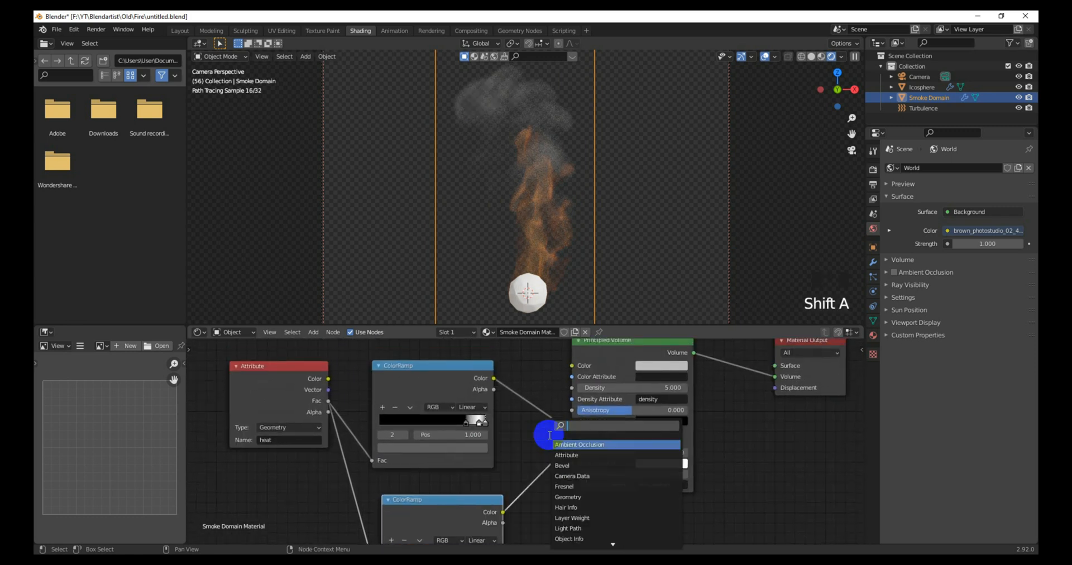
pyautogui.write('math')
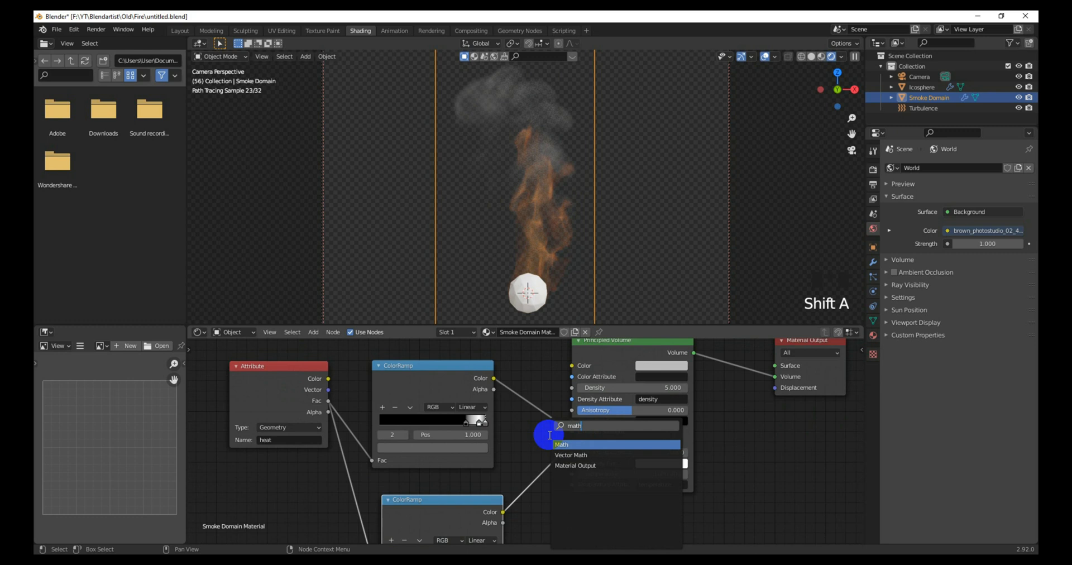
pyautogui.click(562, 445)
pyautogui.click(561, 436)
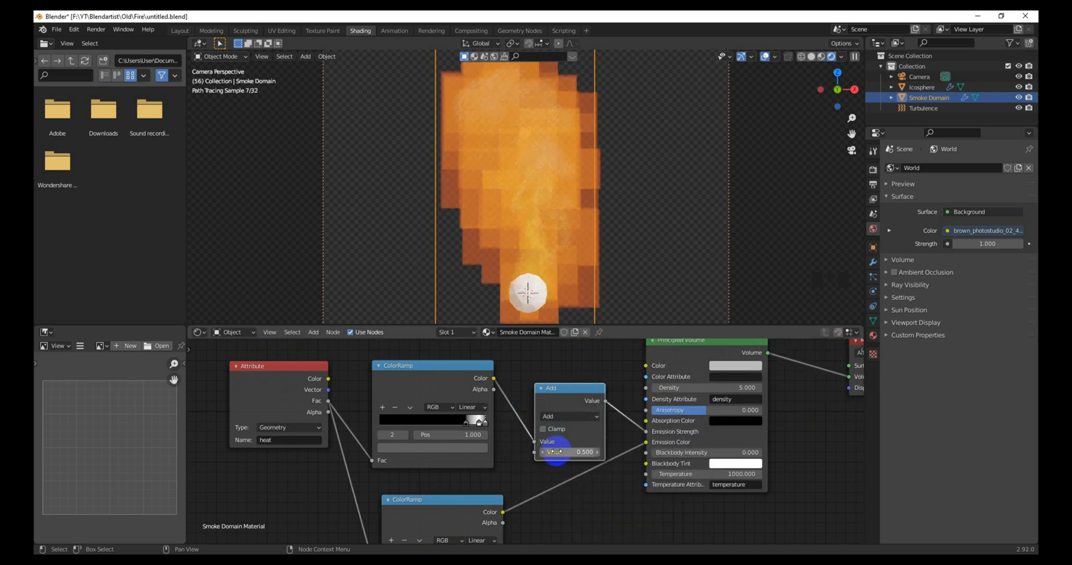
pyautogui.click(559, 416)
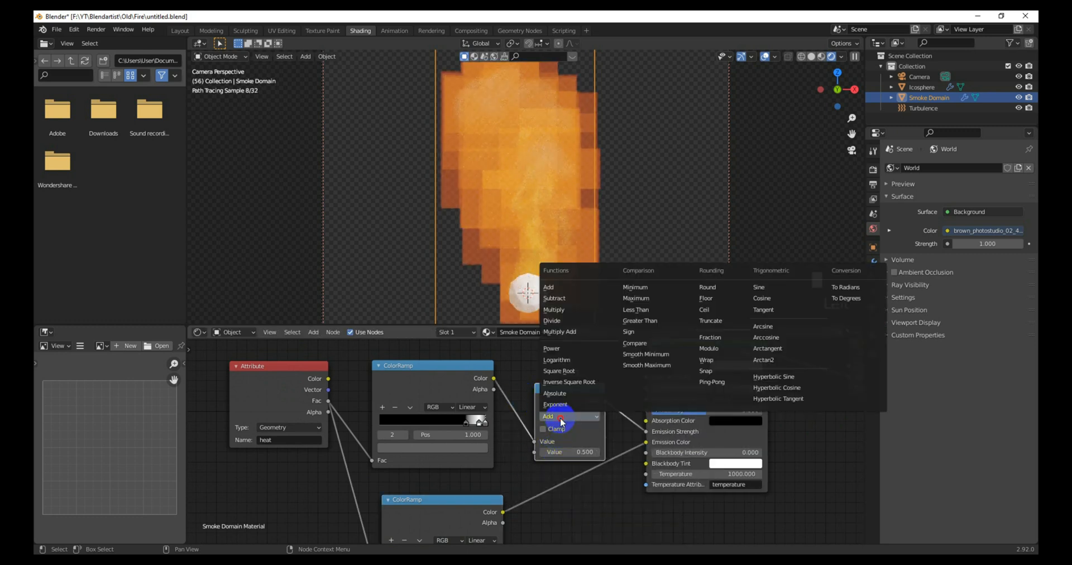
pyautogui.click(555, 310)
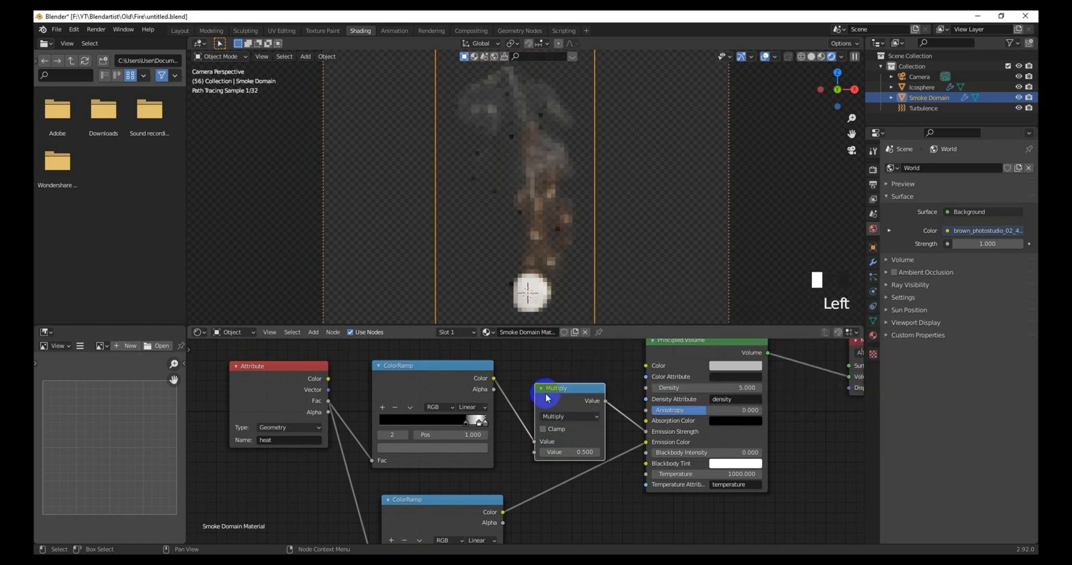
pyautogui.click(576, 457)
pyautogui.write('10')
pyautogui.press('Return')
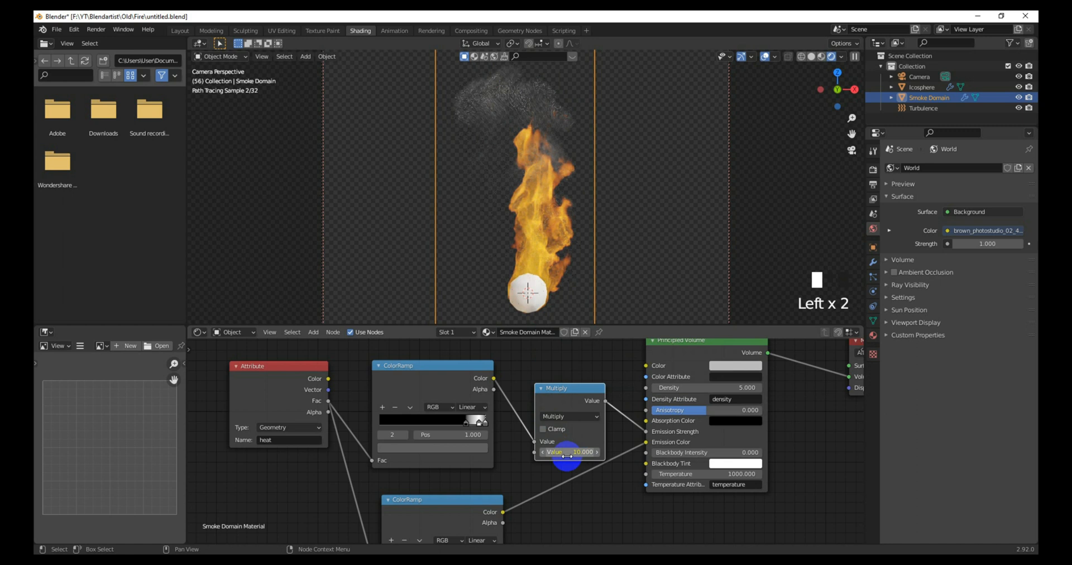
pyautogui.scroll(3, 568, 297)
pyautogui.scroll(-1, 565, 286)
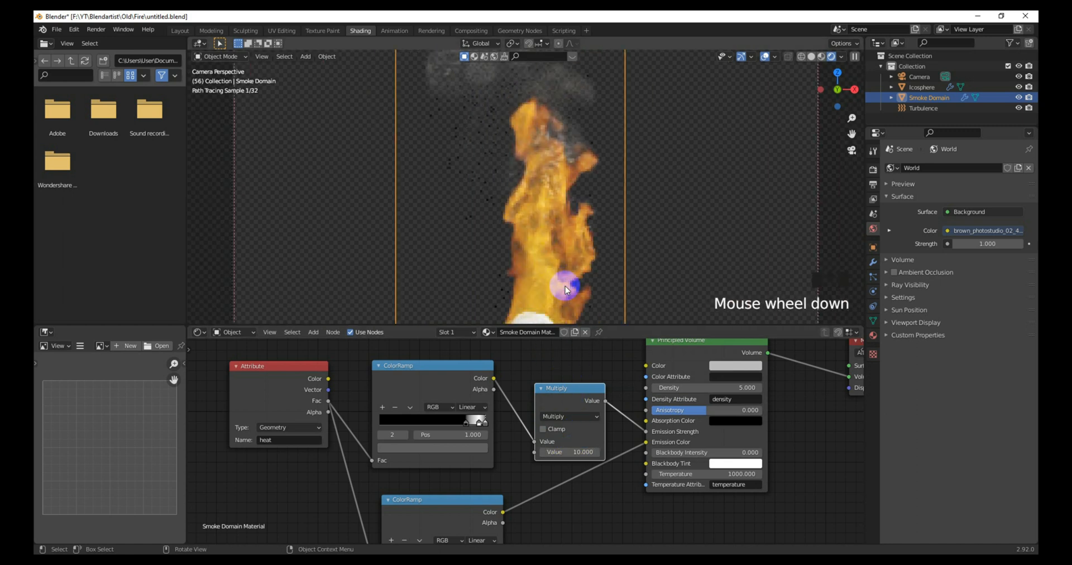
# Step: Nudge the orange ColorRamp stop slightly to the right
pyautogui.moveTo(490, 469); pyautogui.dragTo(478, 448, button='middle')
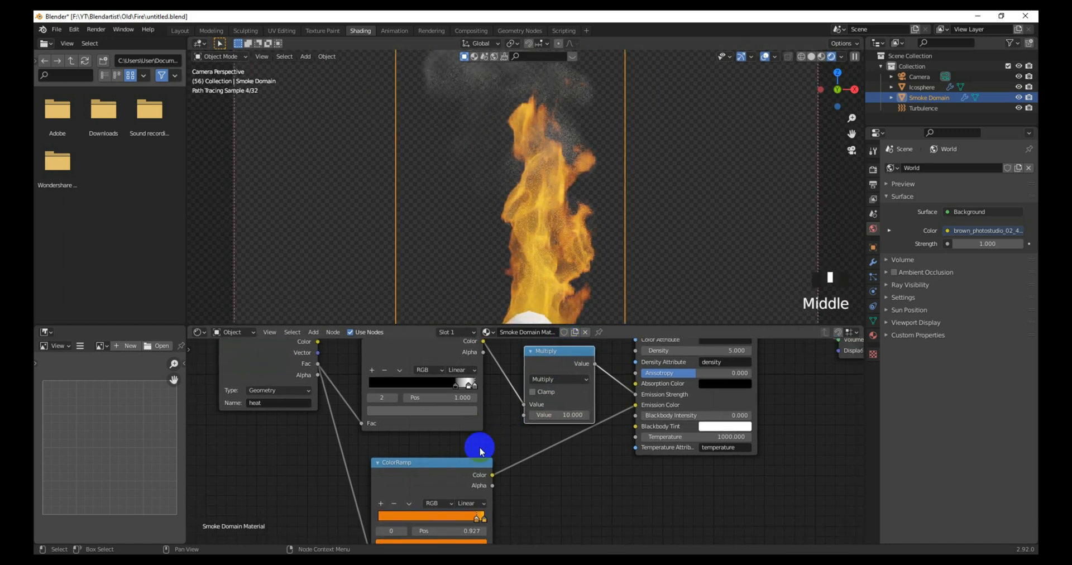
pyautogui.scroll(2, 455, 497)
pyautogui.moveTo(454, 497); pyautogui.dragTo(447, 464, button='middle')
pyautogui.scroll(4, 447, 498)
pyautogui.moveTo(448, 498); pyautogui.dragTo(420, 511, button='middle')
pyautogui.moveTo(418, 501); pyautogui.dragTo(420, 501)
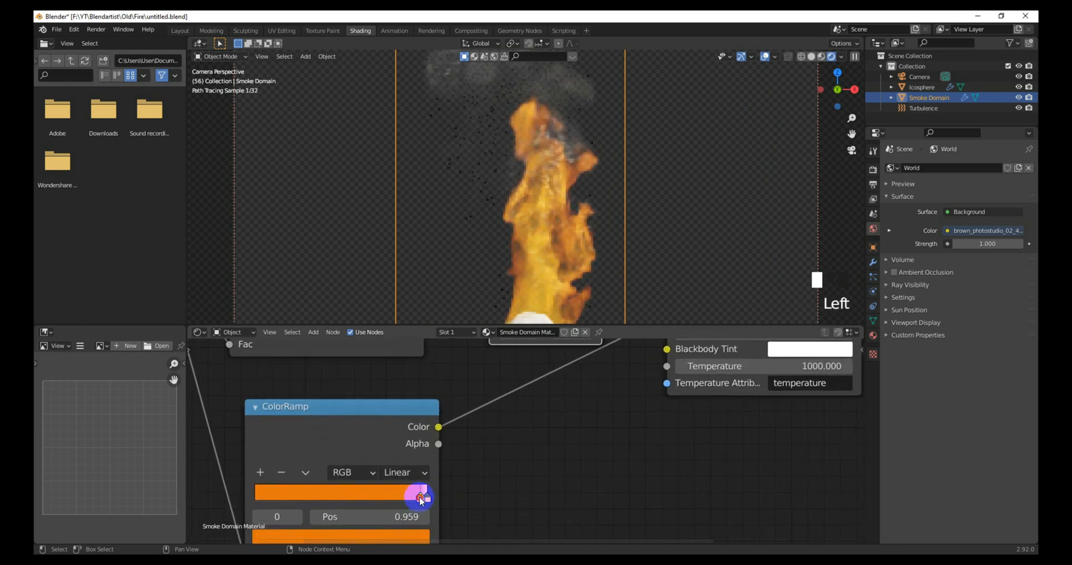
# Step: Move the heat ramp's black stop to about 0.868 and white stop to 0.964
pyautogui.moveTo(383, 448); pyautogui.dragTo(395, 467, button='middle')
pyautogui.moveTo(392, 402); pyautogui.dragTo(391, 473, button='middle')
pyautogui.moveTo(397, 416); pyautogui.dragTo(409, 421)
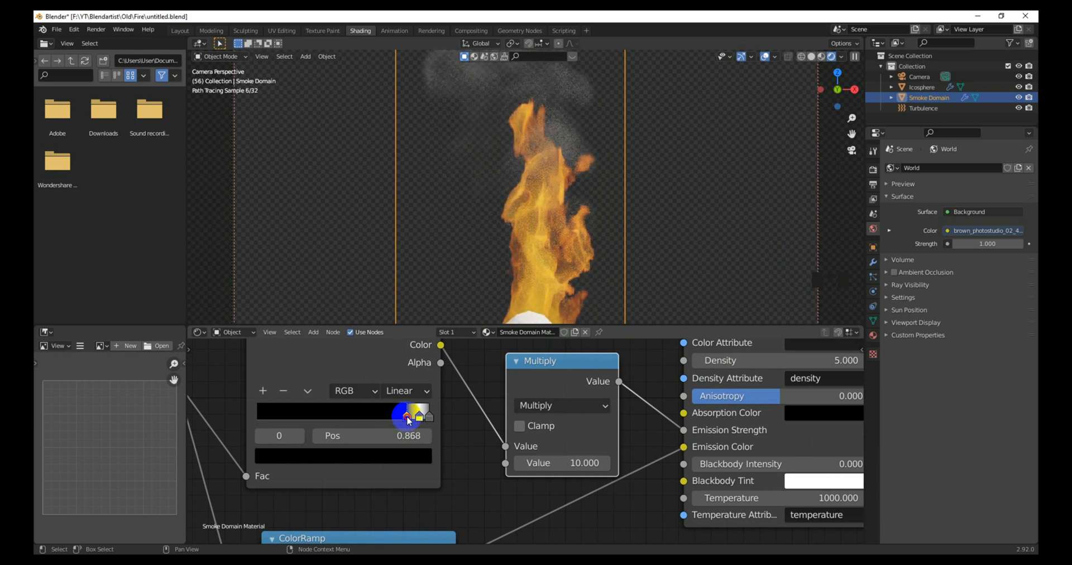
pyautogui.moveTo(420, 418); pyautogui.dragTo(424, 419)
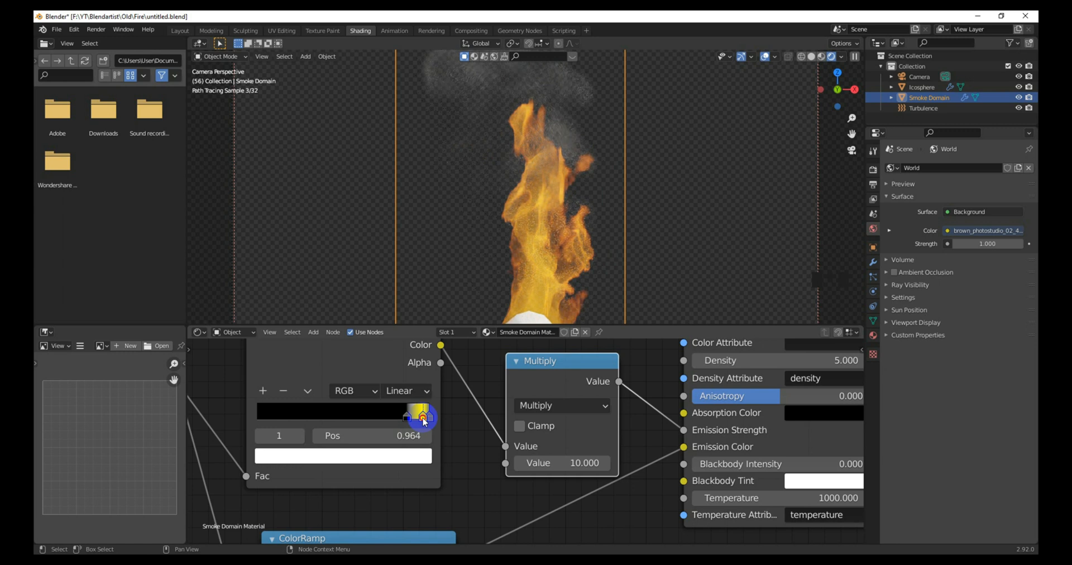
pyautogui.scroll(-2, 504, 462)
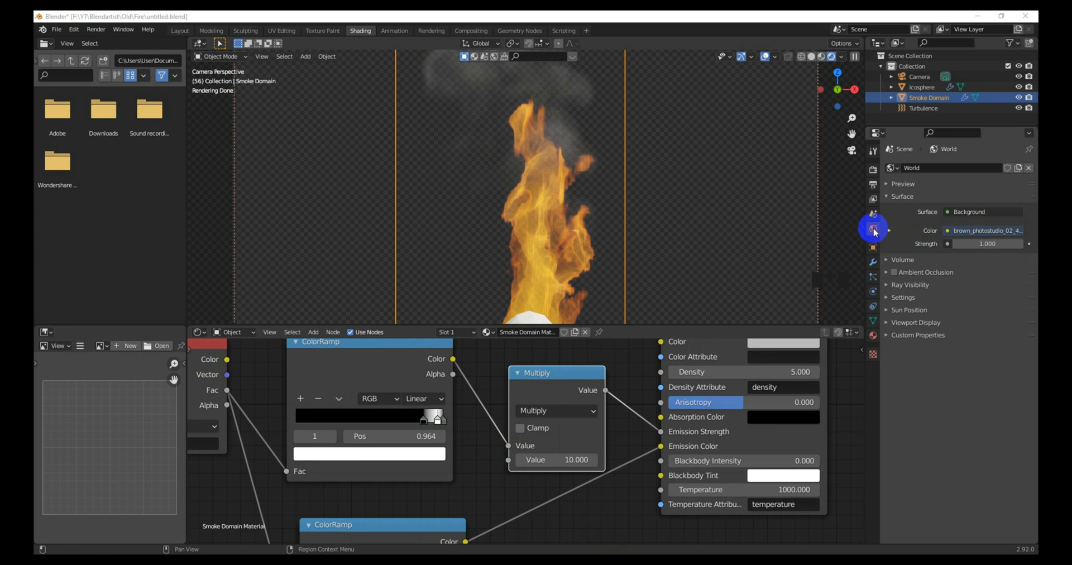
# Step: Unlink the HDRI from the world Color and set the world background to black
pyautogui.click(972, 235)
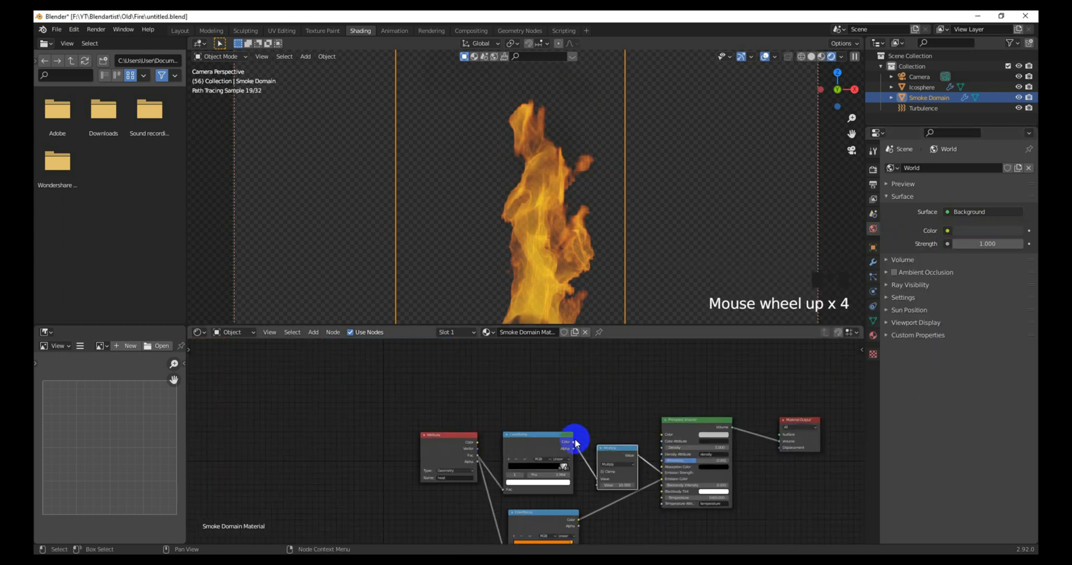
pyautogui.moveTo(577, 442); pyautogui.dragTo(498, 428, button='middle')
pyautogui.click(978, 234)
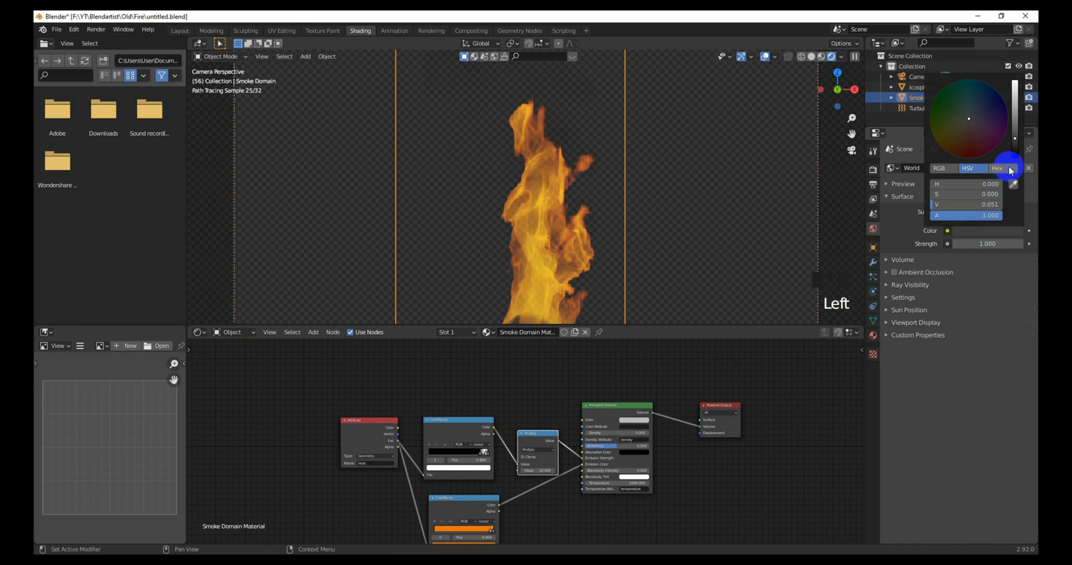
pyautogui.moveTo(1015, 154); pyautogui.dragTo(1015, 158)
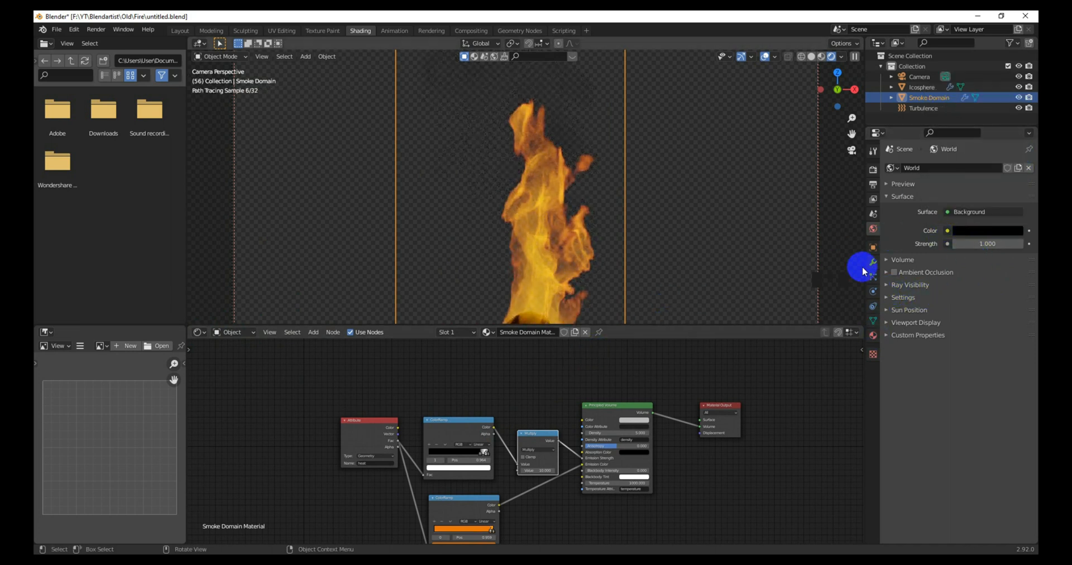
# Step: In Render Properties > Film, turn off Transparent so the background renders black
pyautogui.click(874, 307)
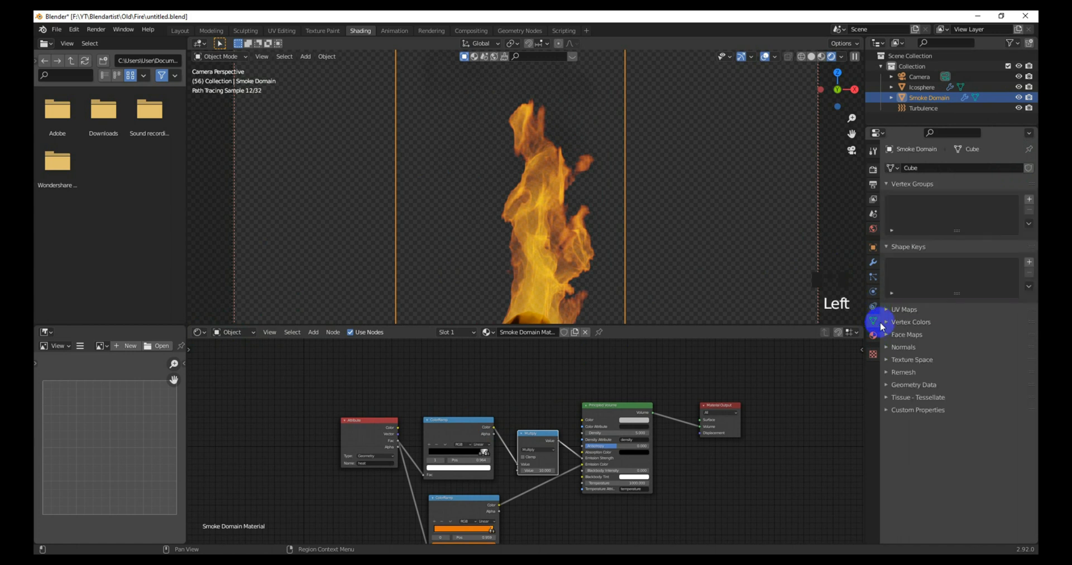
pyautogui.click(874, 246)
pyautogui.click(873, 169)
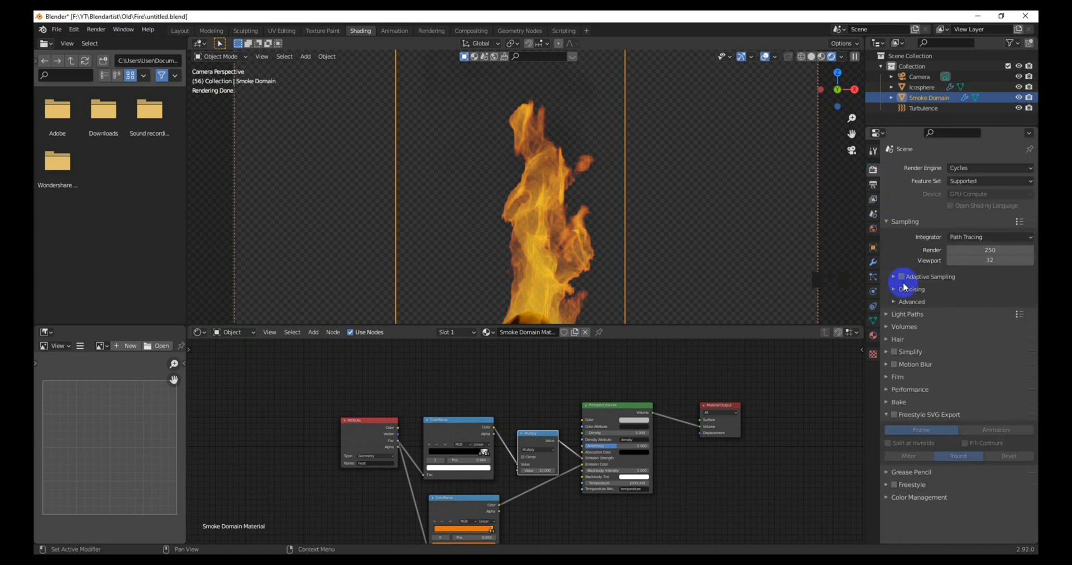
pyautogui.click(897, 377)
pyautogui.click(901, 451)
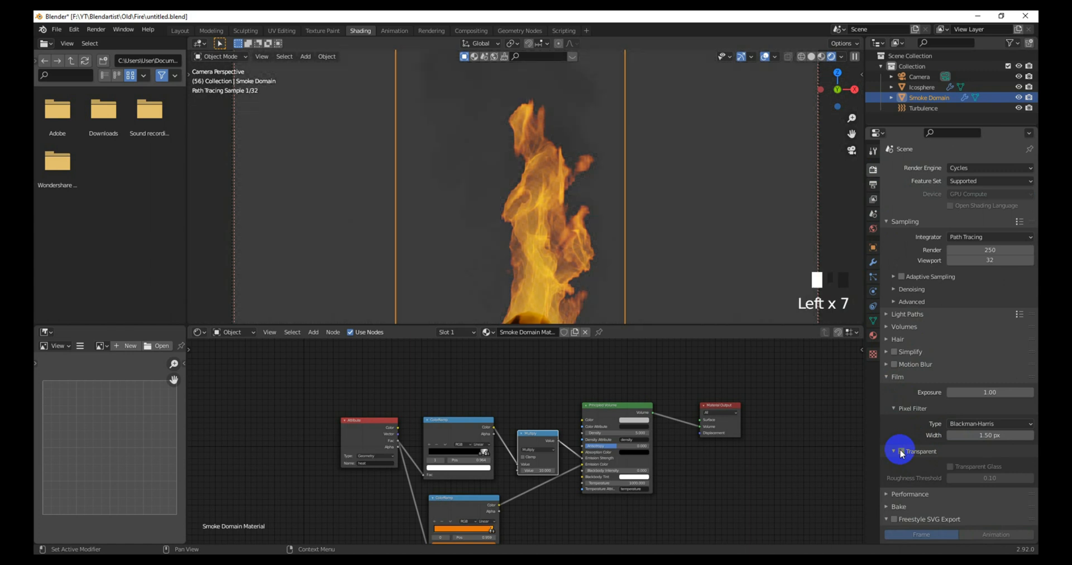
pyautogui.click(896, 452)
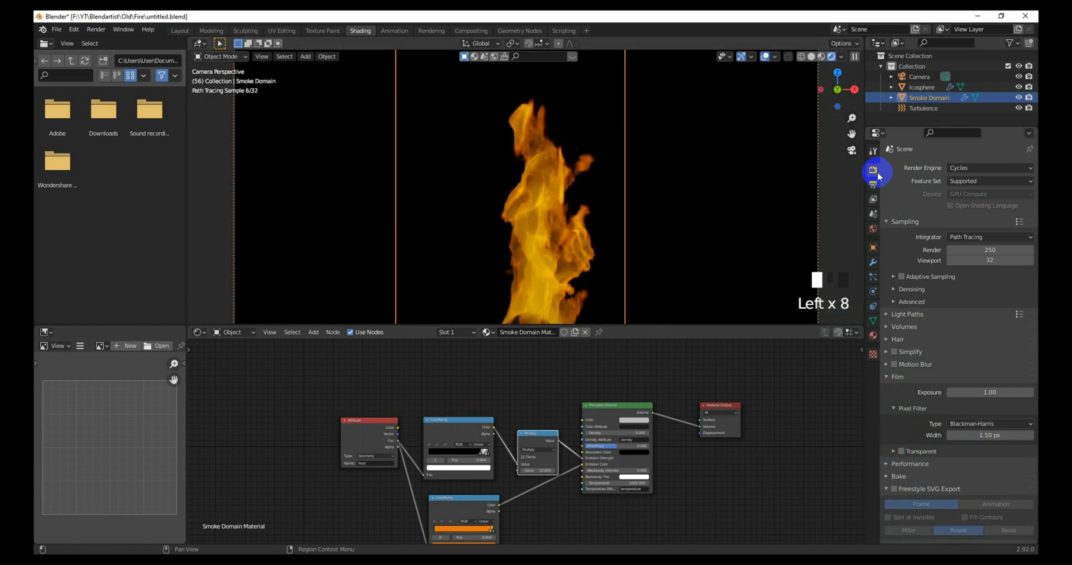
pyautogui.scroll(3, 500, 460)
# Step: Nudge the heat ColorRamp's white stop slightly right and darken its end stop colour
pyautogui.moveTo(500, 467)
pyautogui.mouseDown(button='middle')
pyautogui.moveTo(488, 411)
pyautogui.moveTo(495, 460)
pyautogui.mouseUp(button='middle')
pyautogui.scroll(2, 492, 419)
pyautogui.scroll(4, 522, 455)
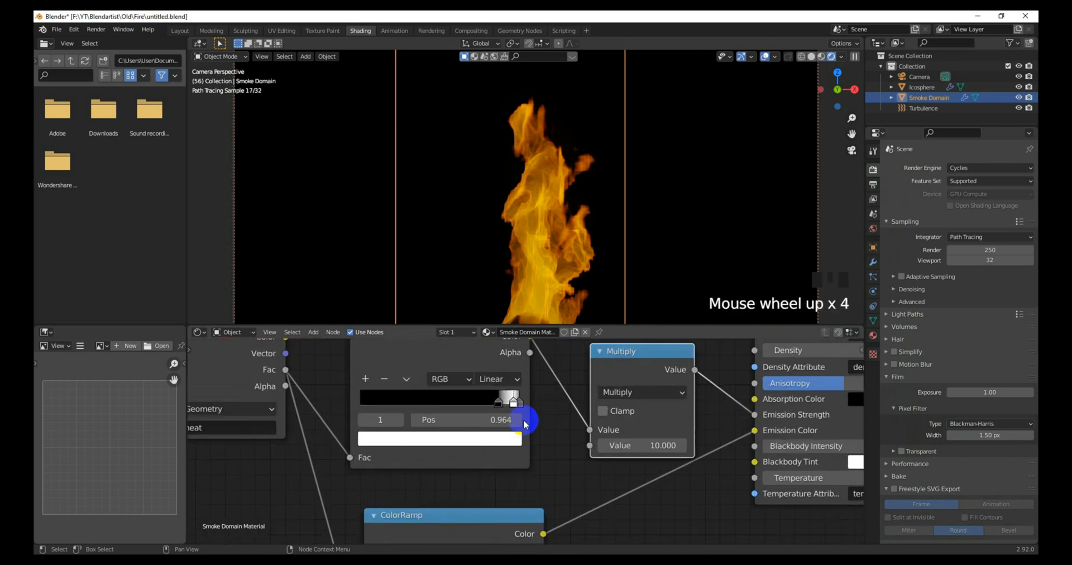
pyautogui.moveTo(513, 408); pyautogui.dragTo(510, 409)
pyautogui.click(509, 408)
pyautogui.click(506, 438)
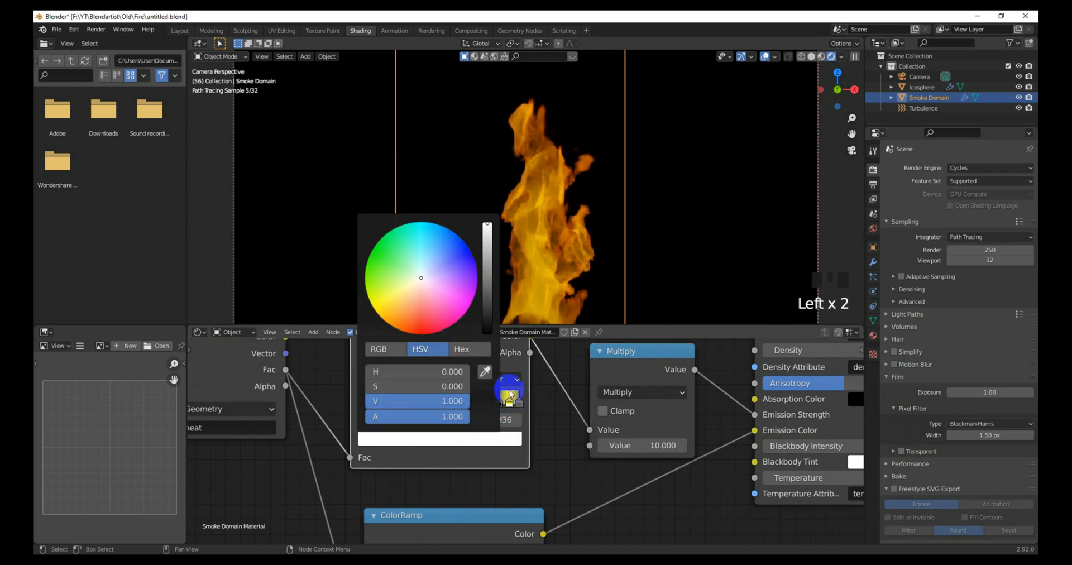
pyautogui.click(518, 402)
pyautogui.click(499, 440)
pyautogui.click(510, 404)
pyautogui.click(510, 405)
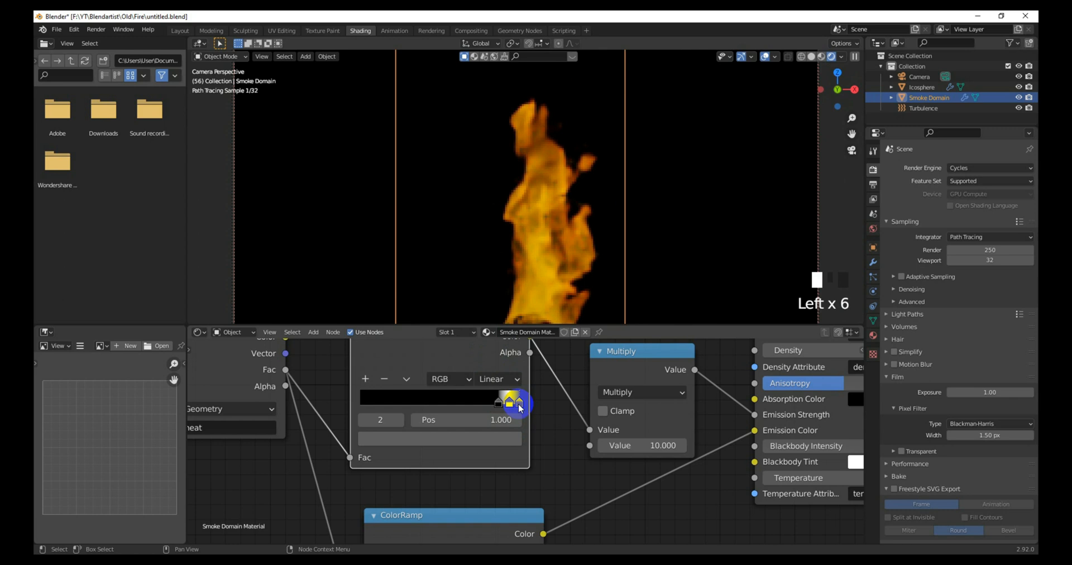
pyautogui.click(496, 439)
pyautogui.click(485, 310)
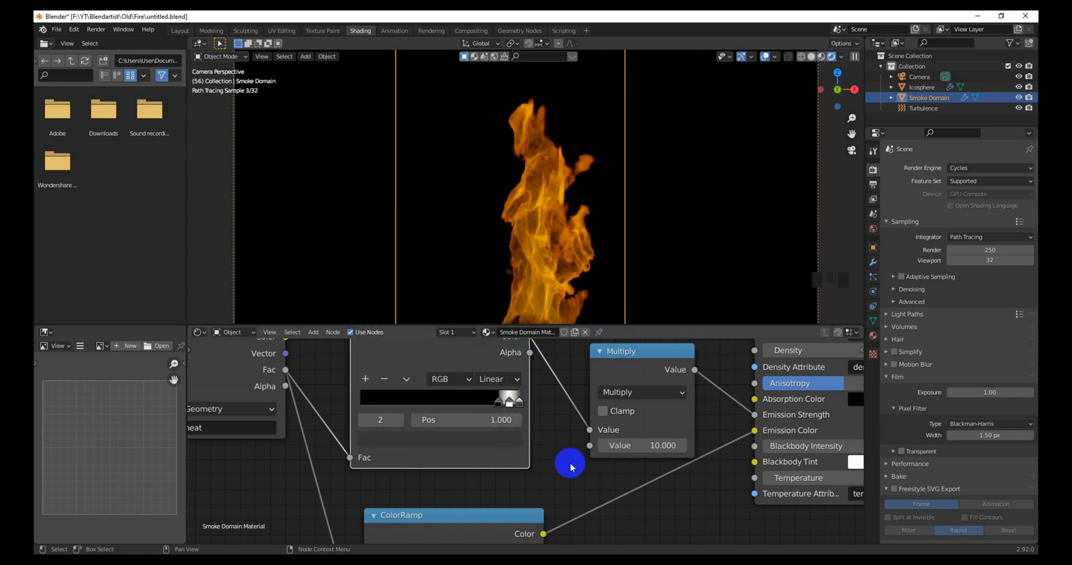
# Step: Shift the orange ColorRamp node slightly left and switch the heat ramp interpolation from Linear to Ease
pyautogui.scroll(-3, 564, 476)
pyautogui.moveTo(564, 476); pyautogui.dragTo(543, 434, button='middle')
pyautogui.scroll(-3, 548, 440)
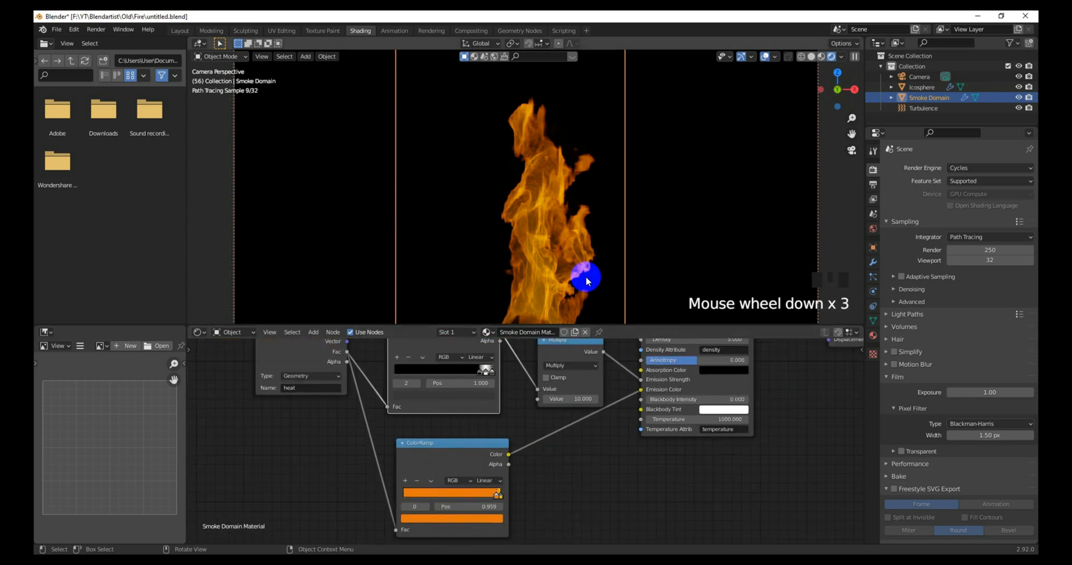
pyautogui.scroll(-3, 586, 279)
pyautogui.scroll(2, 583, 278)
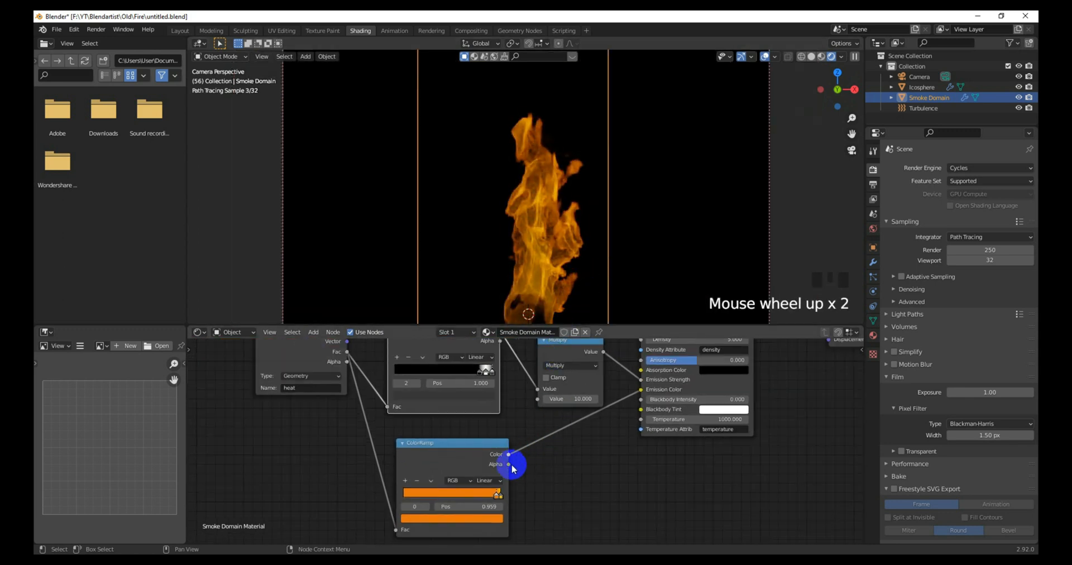
pyautogui.moveTo(500, 499); pyautogui.dragTo(493, 498)
pyautogui.moveTo(470, 408); pyautogui.dragTo(467, 427, button='middle')
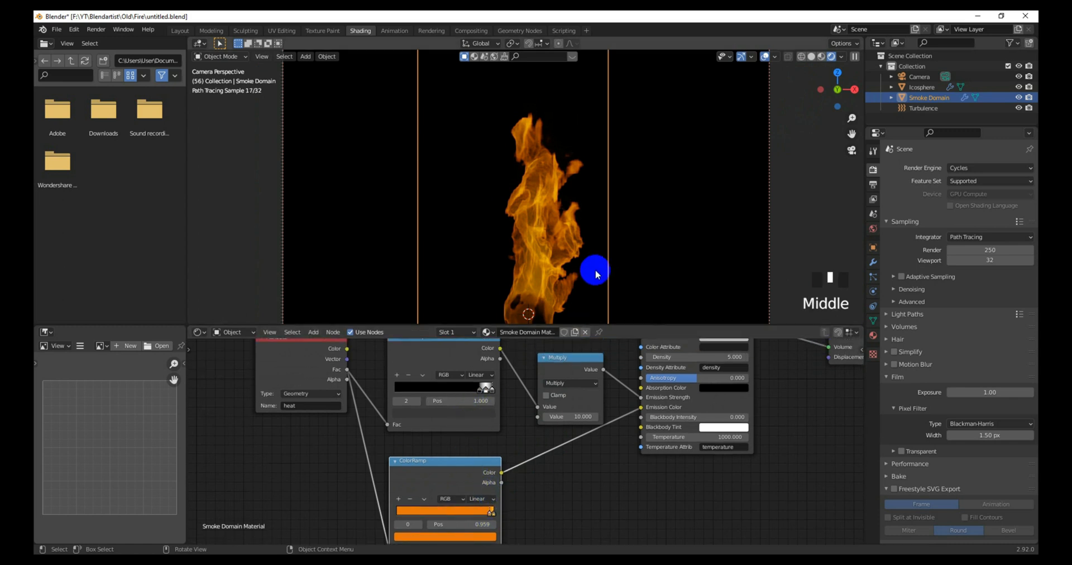
pyautogui.click(477, 374)
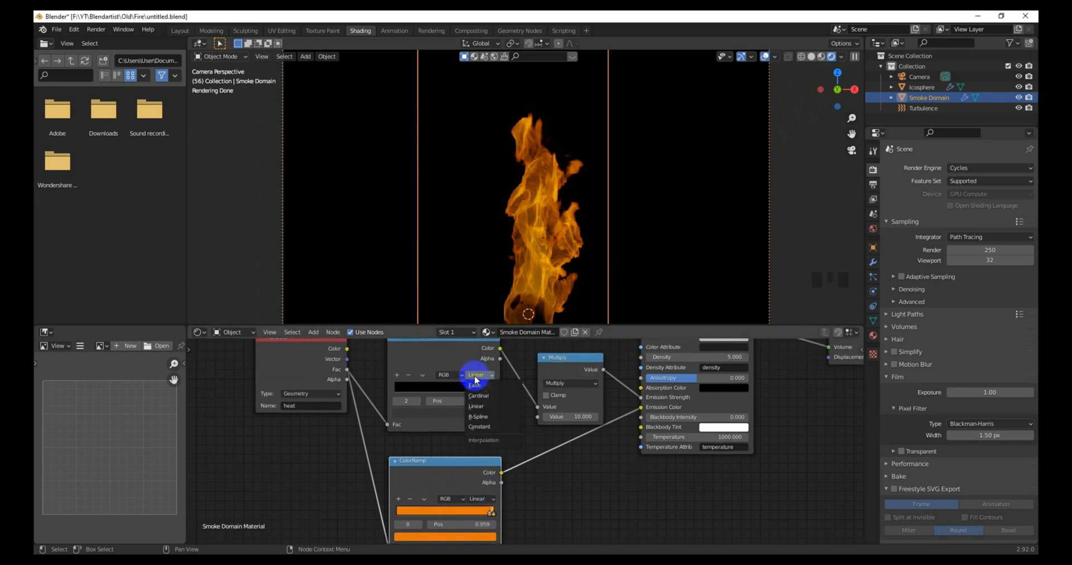
pyautogui.click(476, 385)
pyautogui.moveTo(484, 445); pyautogui.dragTo(460, 452, button='middle')
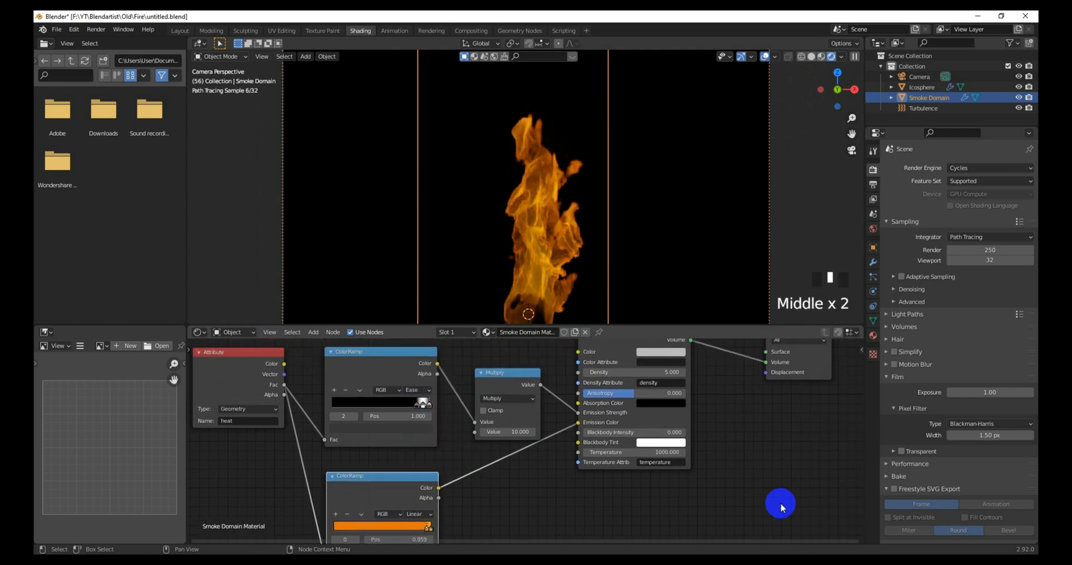
# Step: Collapse Film and set Color Management Look to High Contrast under Filmic
pyautogui.click(874, 336)
pyautogui.click(873, 169)
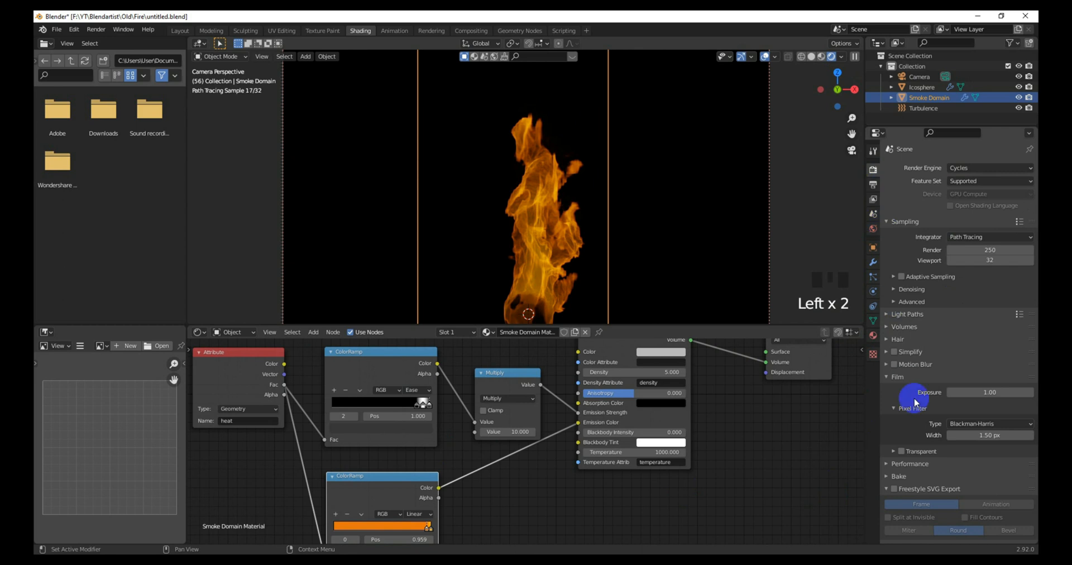
pyautogui.scroll(-2, 921, 452)
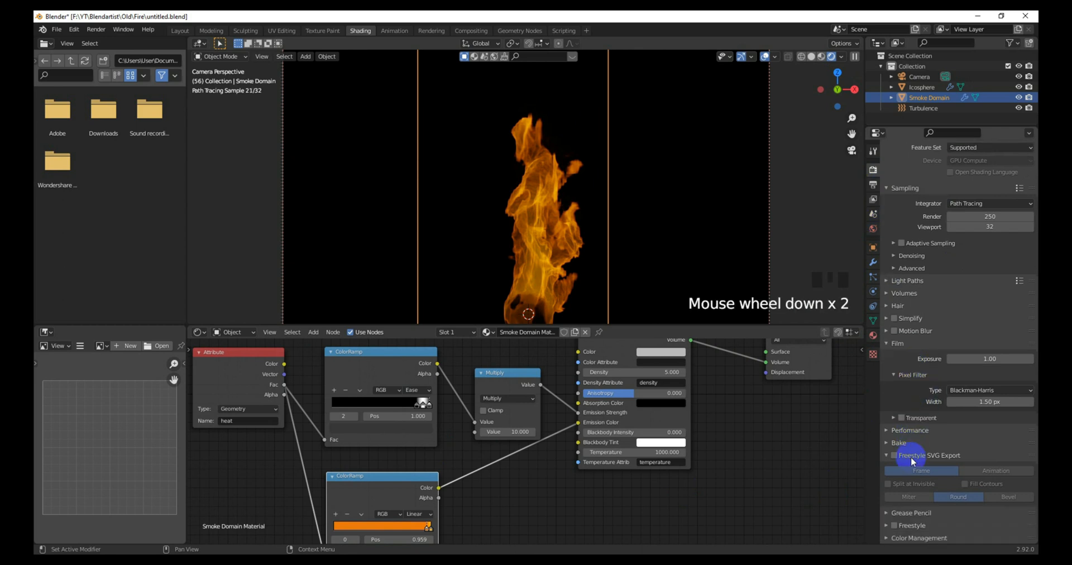
pyautogui.click(890, 344)
pyautogui.click(913, 501)
pyautogui.scroll(-5, 967, 487)
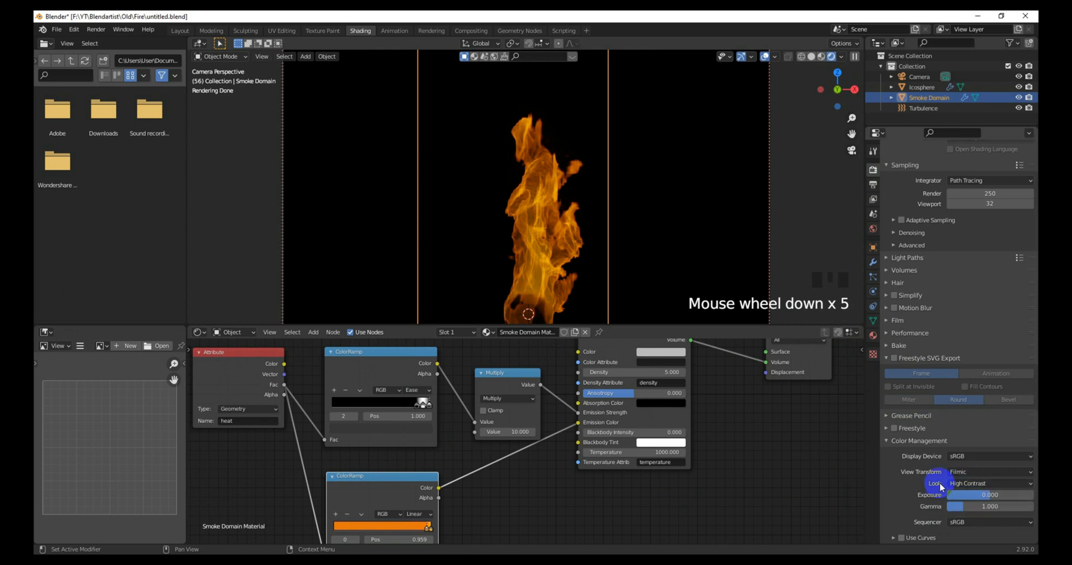
pyautogui.click(963, 484)
pyautogui.click(968, 448)
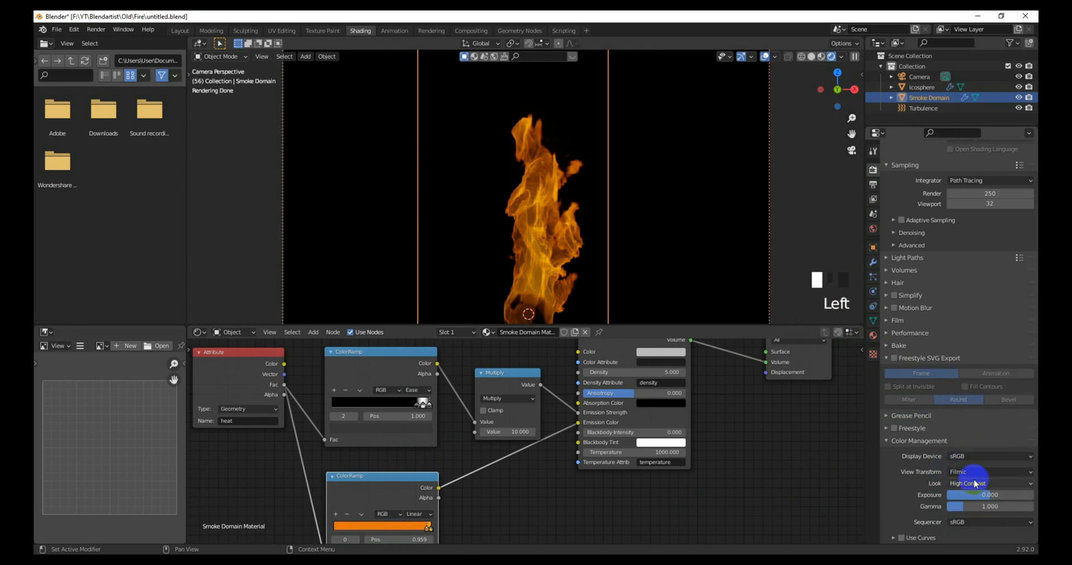
pyautogui.scroll(-2, 610, 260)
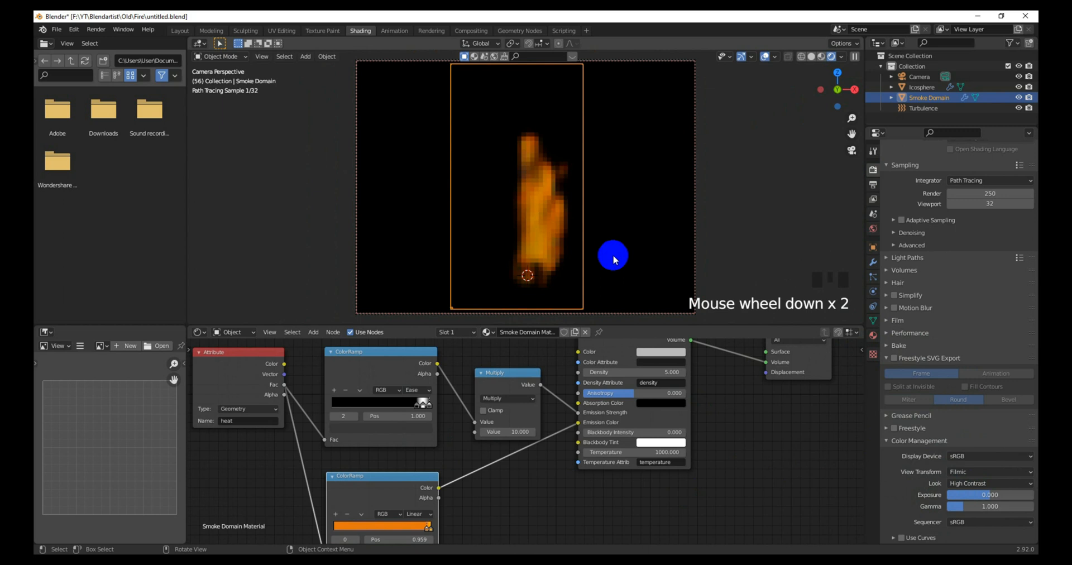
pyautogui.scroll(1, 517, 254)
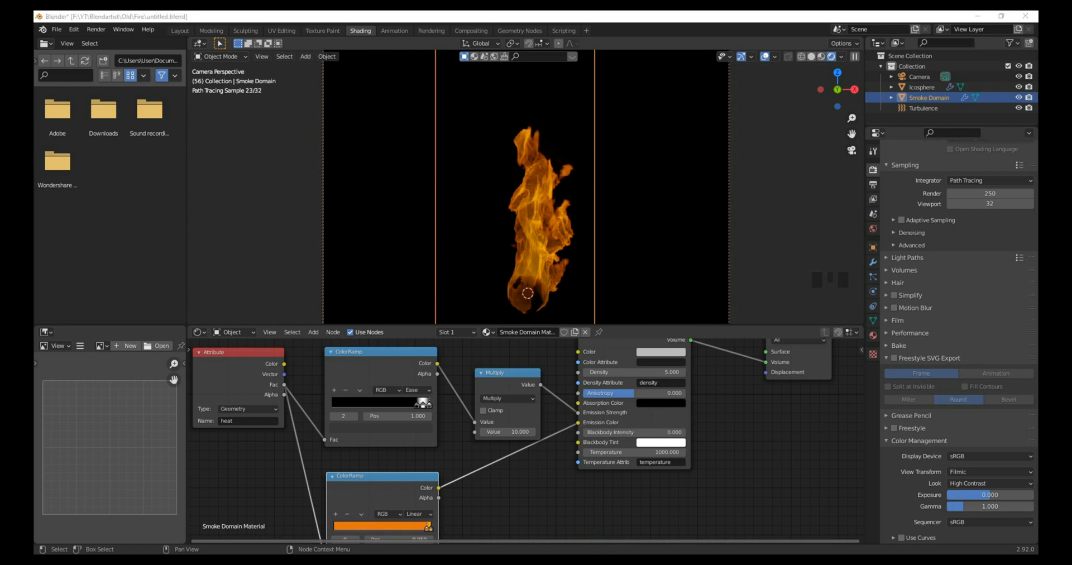
pyautogui.scroll(-2, 495, 472)
pyautogui.moveTo(576, 444); pyautogui.dragTo(608, 389)
# Step: Add a Noise Texture node to the smoke domain material via node search
pyautogui.scroll(-1, 440, 387)
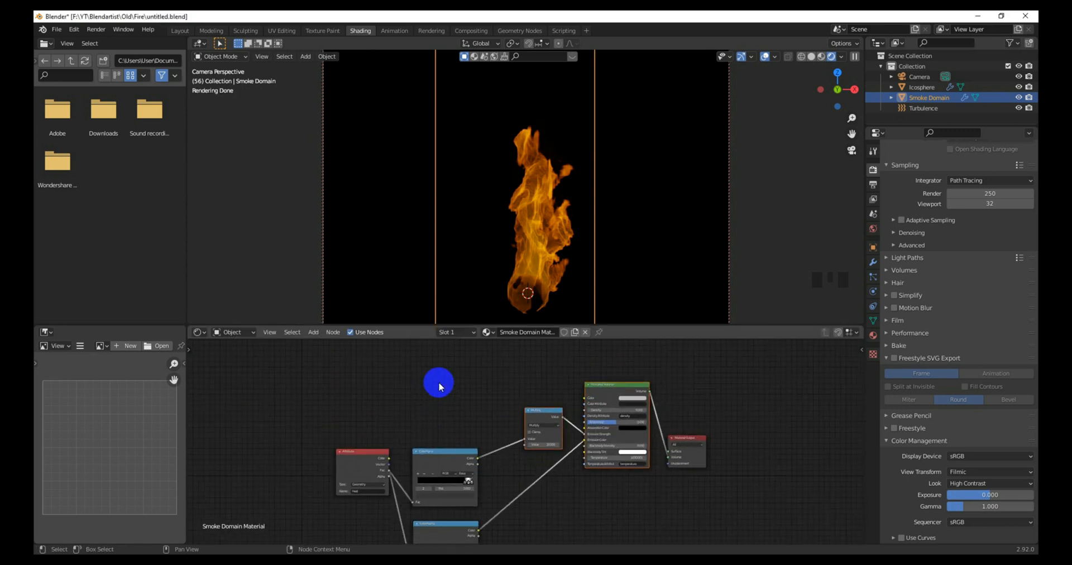
pyautogui.moveTo(440, 386); pyautogui.dragTo(437, 420, button='middle')
pyautogui.hotkey('shift', 'a')
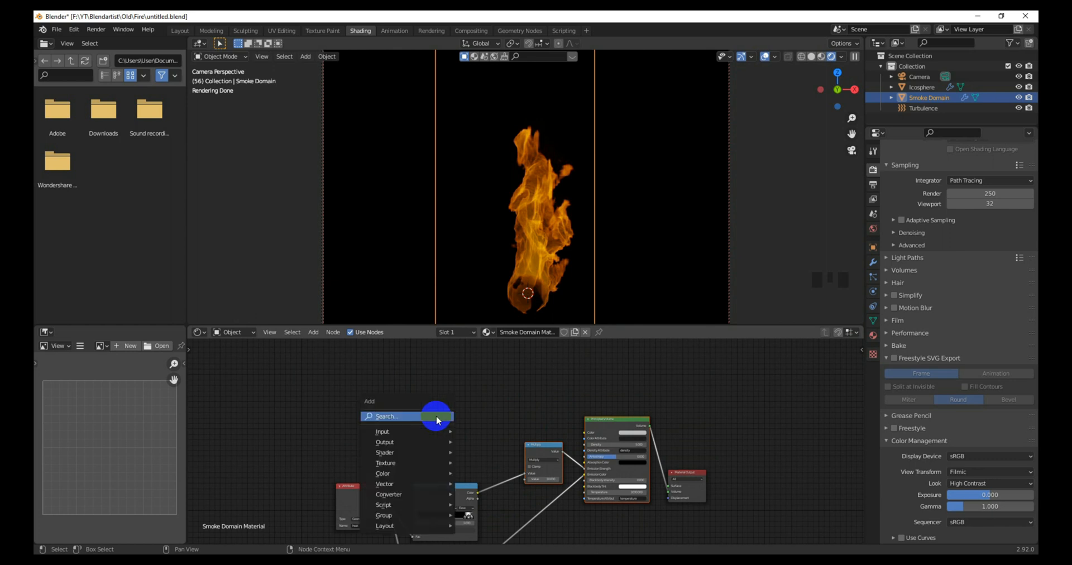
pyautogui.click(437, 418)
pyautogui.write('noise')
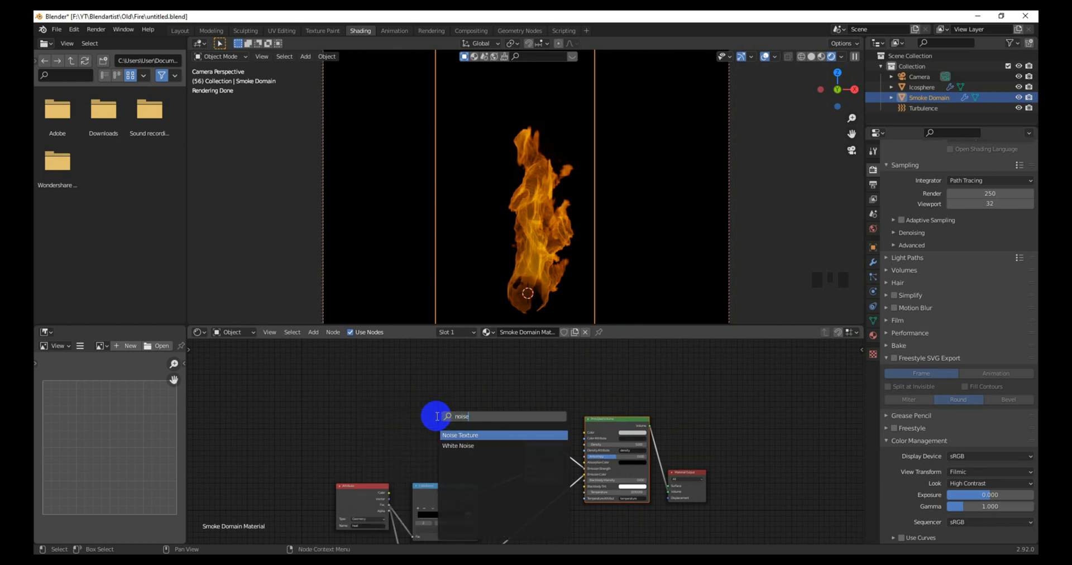
pyautogui.press('Return')
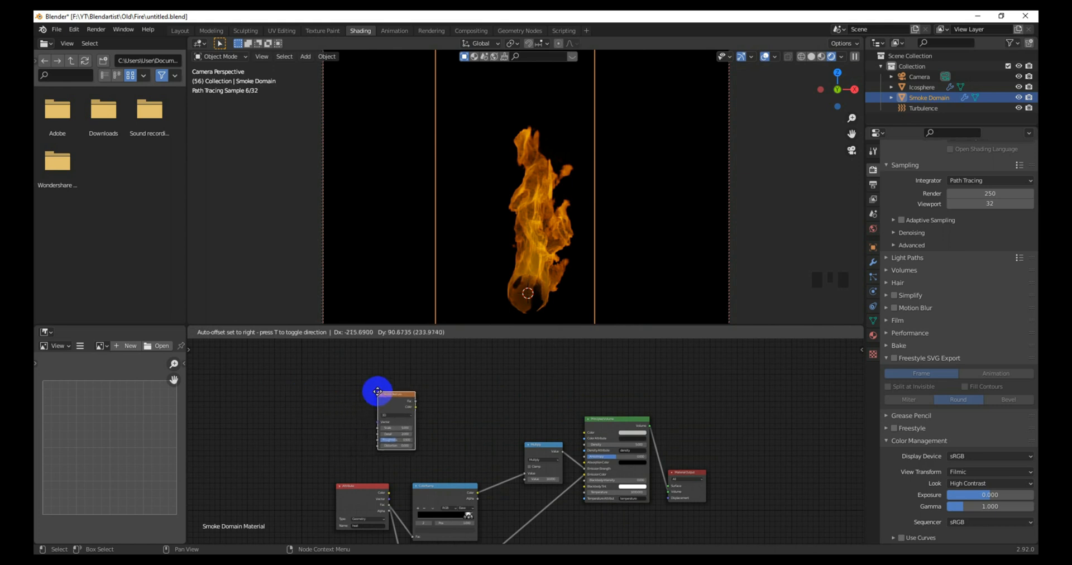
pyautogui.click(383, 398)
pyautogui.click(502, 410)
pyautogui.hotkey('shift', 'a')
pyautogui.click(475, 410)
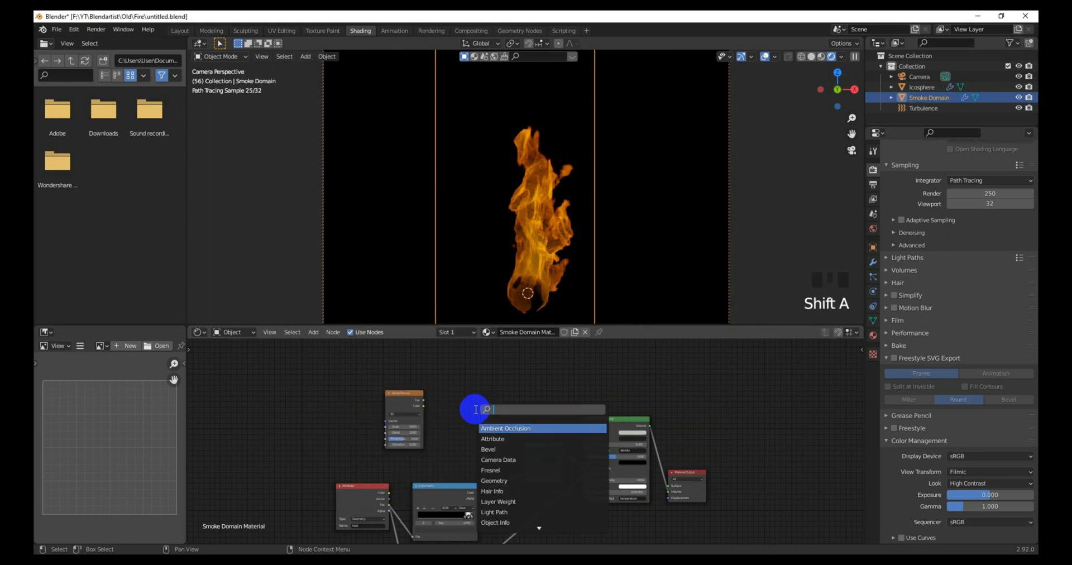
pyautogui.press('Escape')
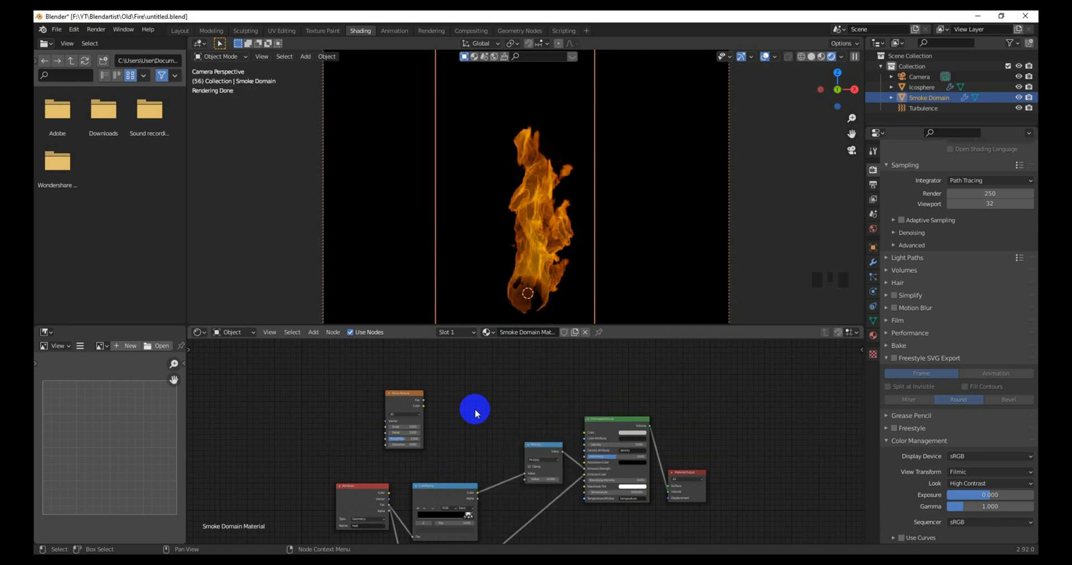
pyautogui.scroll(2, 474, 410)
pyautogui.moveTo(467, 410); pyautogui.dragTo(466, 416, button='middle')
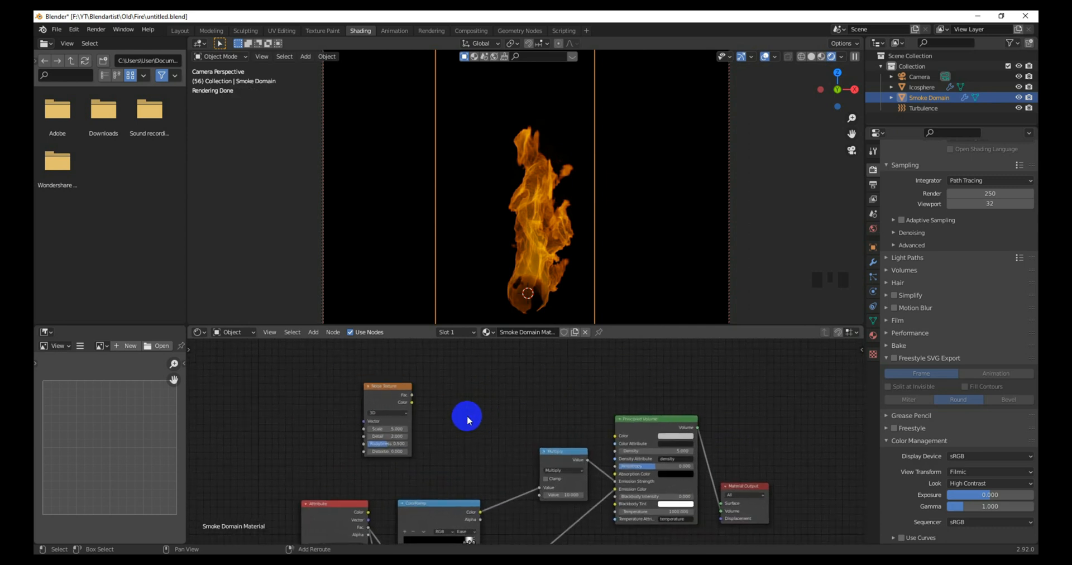
# Step: Add a ColorRamp node beside the Noise Texture and arrange both nodes
pyautogui.hotkey('shift', 'a')
pyautogui.click(468, 417)
pyautogui.write('color')
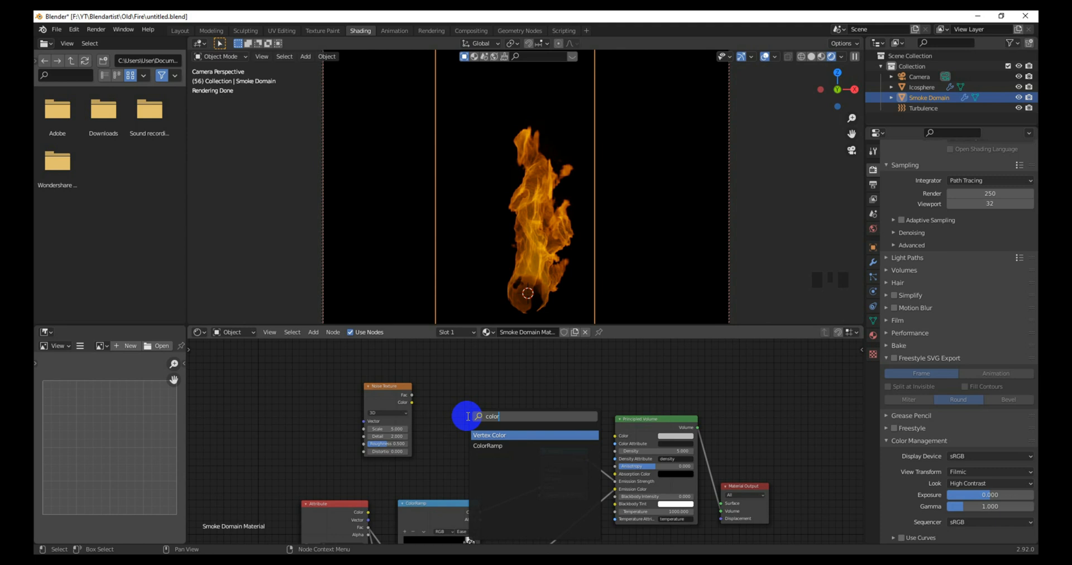
pyautogui.press('Down')
pyautogui.press('Return')
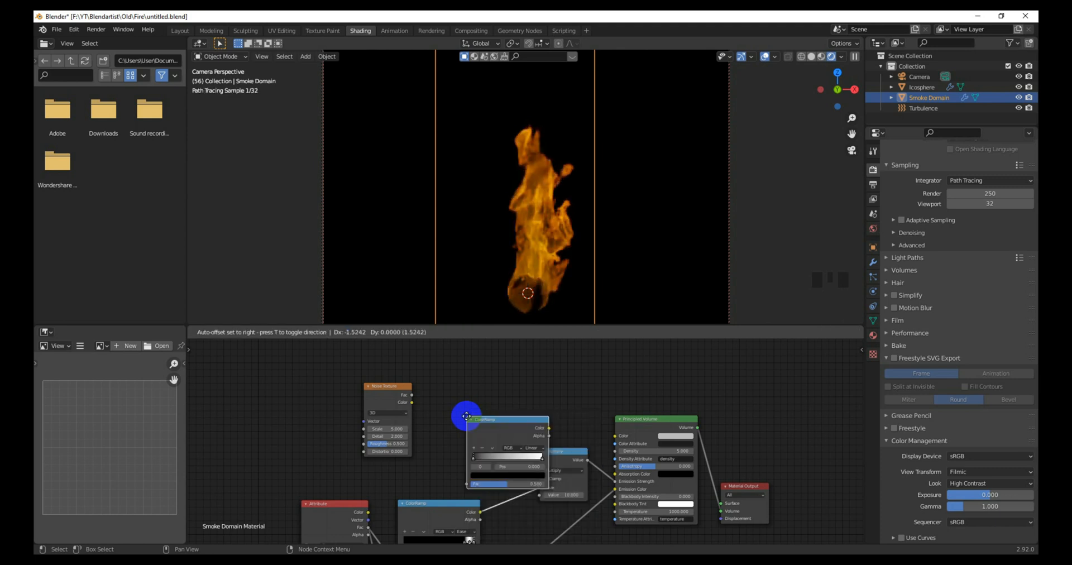
pyautogui.click(425, 389)
pyautogui.moveTo(396, 390); pyautogui.dragTo(365, 383)
pyautogui.moveTo(439, 391); pyautogui.dragTo(419, 390)
# Step: Duplicate the Multiply node and drop the copy onto the emission link
pyautogui.click(544, 451)
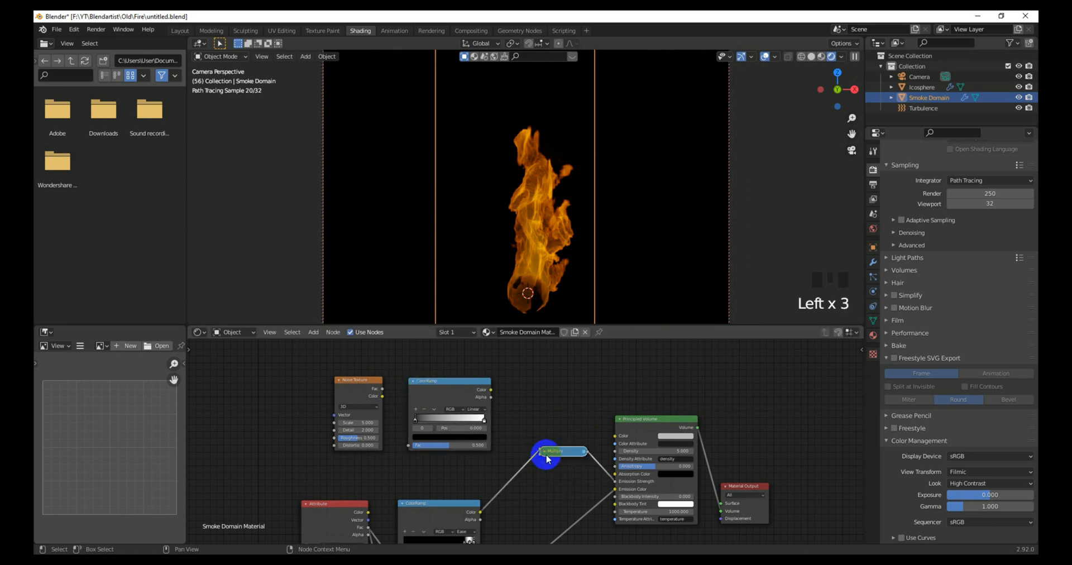
pyautogui.click(546, 454)
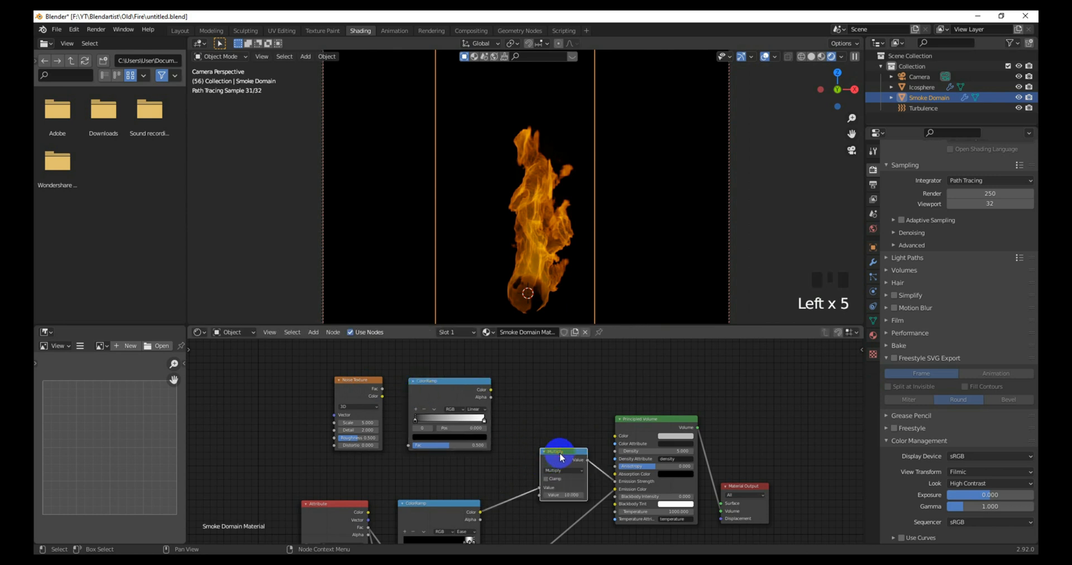
pyautogui.hotkey('shift', 'd')
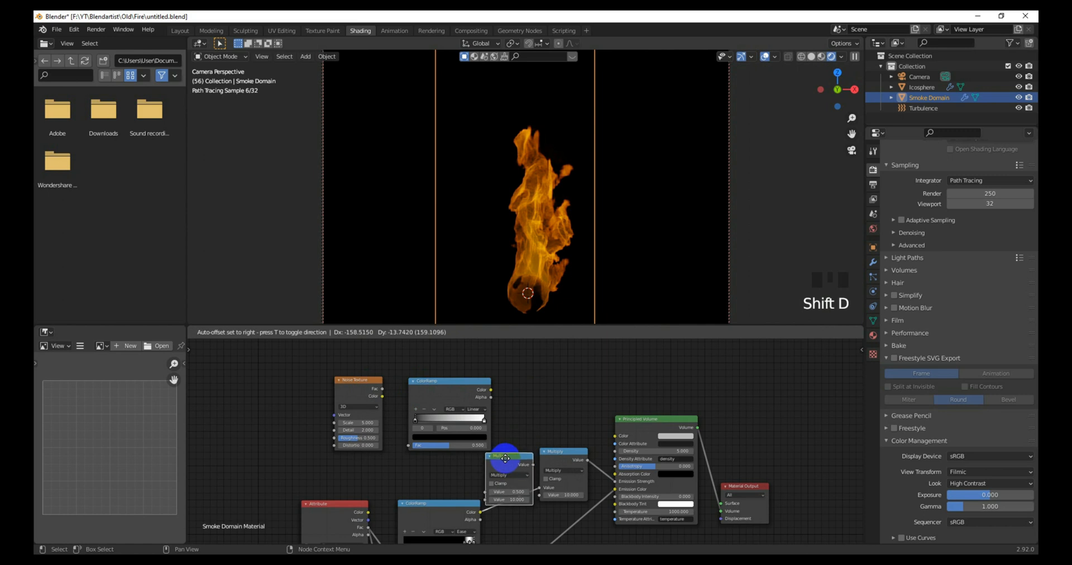
pyautogui.click(513, 471)
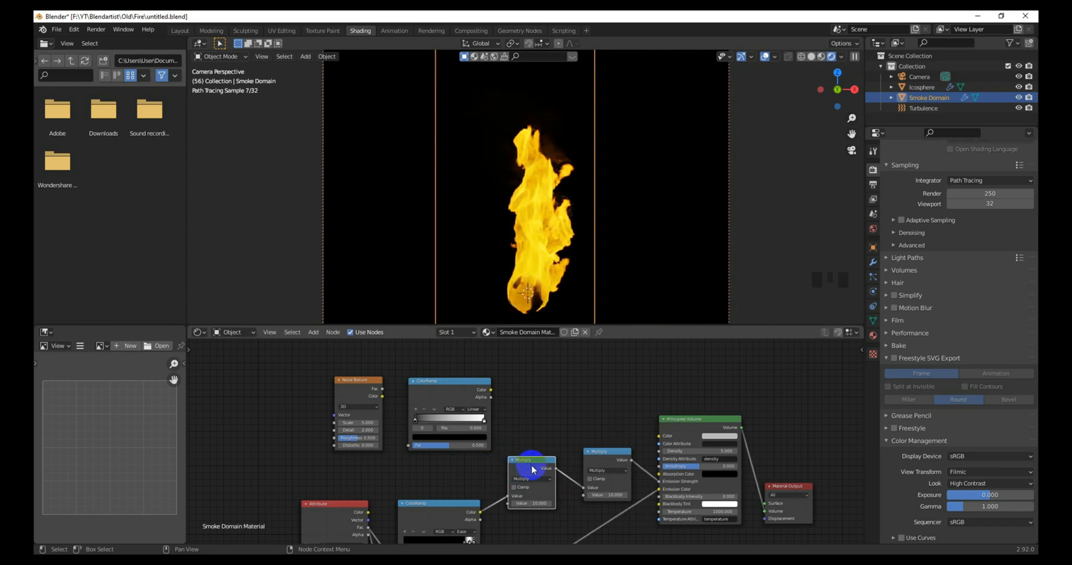
pyautogui.scroll(4, 546, 449)
pyautogui.moveTo(550, 443); pyautogui.dragTo(546, 416, button='middle')
pyautogui.scroll(-3, 397, 396)
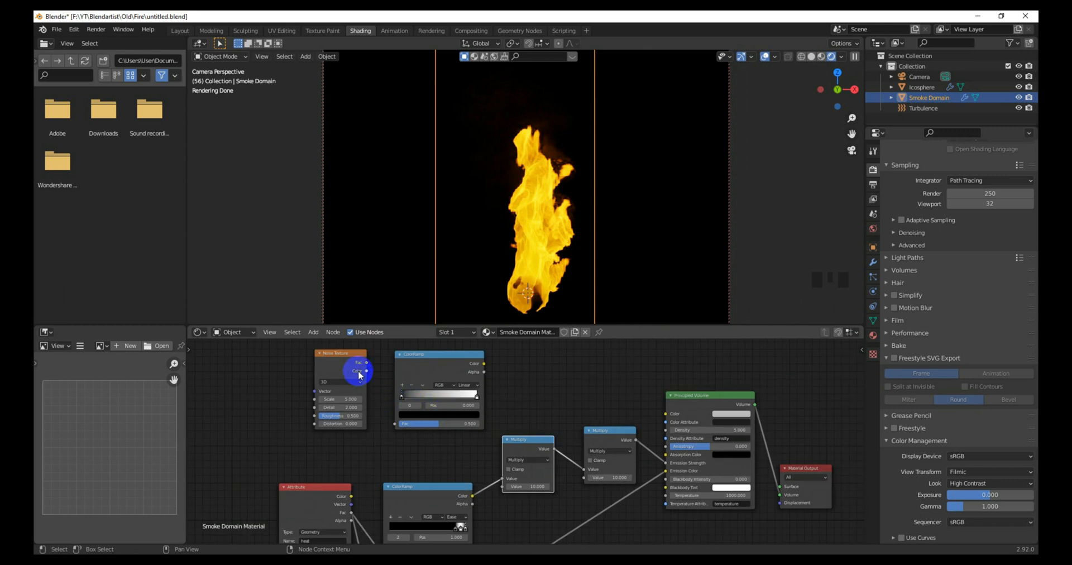
# Step: Wire Noise Fac into the ColorRamp and its Color into the new Multiply, black stop at 0.232
pyautogui.moveTo(367, 363); pyautogui.dragTo(395, 424)
pyautogui.moveTo(484, 364); pyautogui.dragTo(502, 490)
pyautogui.scroll(3, 404, 402)
pyautogui.moveTo(373, 390); pyautogui.dragTo(418, 382)
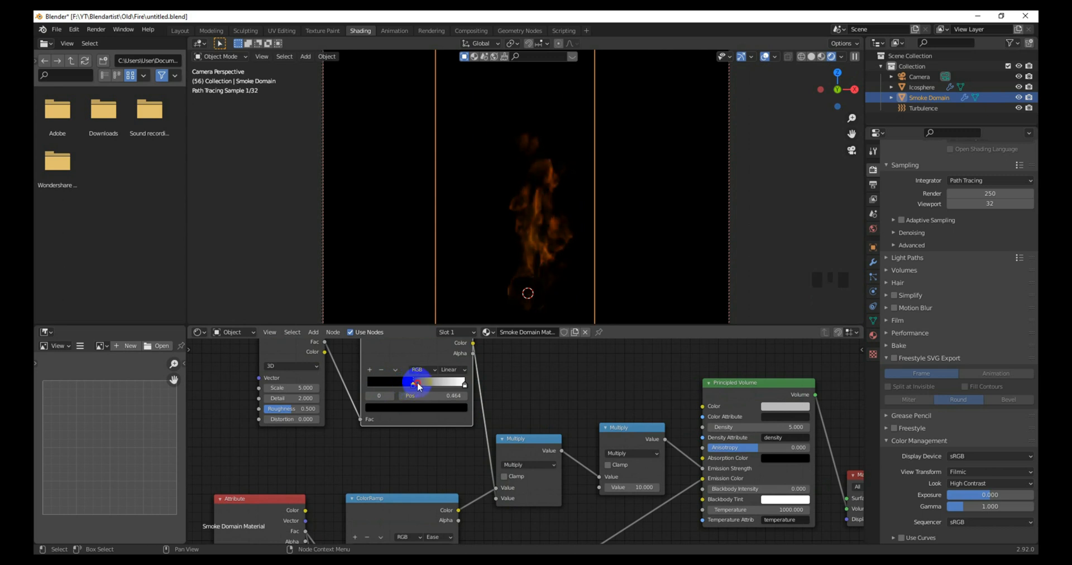
pyautogui.scroll(3, 391, 402)
pyautogui.moveTo(390, 402); pyautogui.dragTo(514, 445, button='middle')
pyautogui.scroll(2, 434, 445)
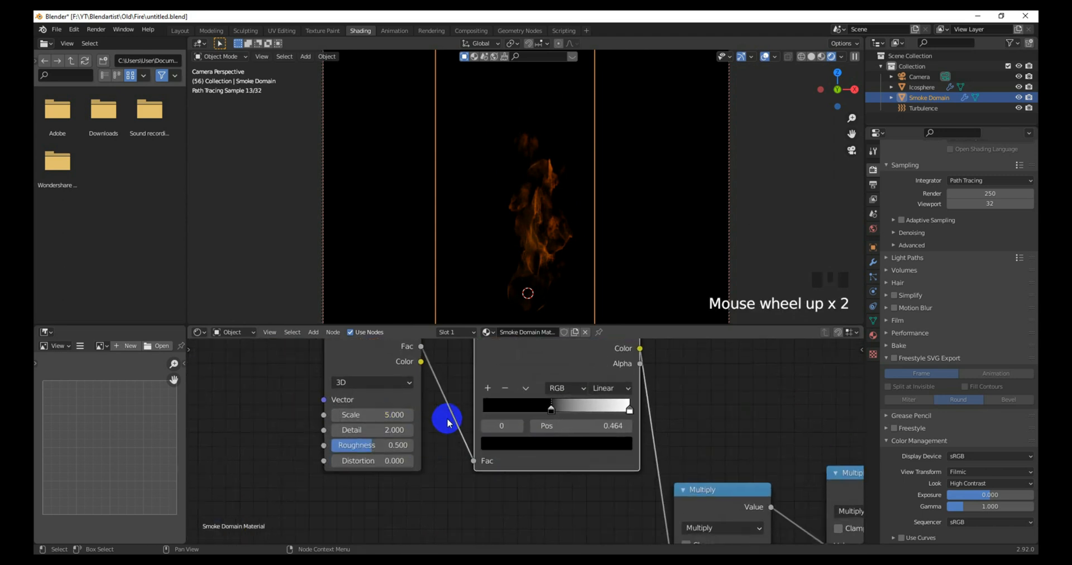
pyautogui.moveTo(442, 419); pyautogui.dragTo(411, 445, button='middle')
pyautogui.scroll(-3, 413, 441)
pyautogui.moveTo(517, 436); pyautogui.dragTo(490, 437)
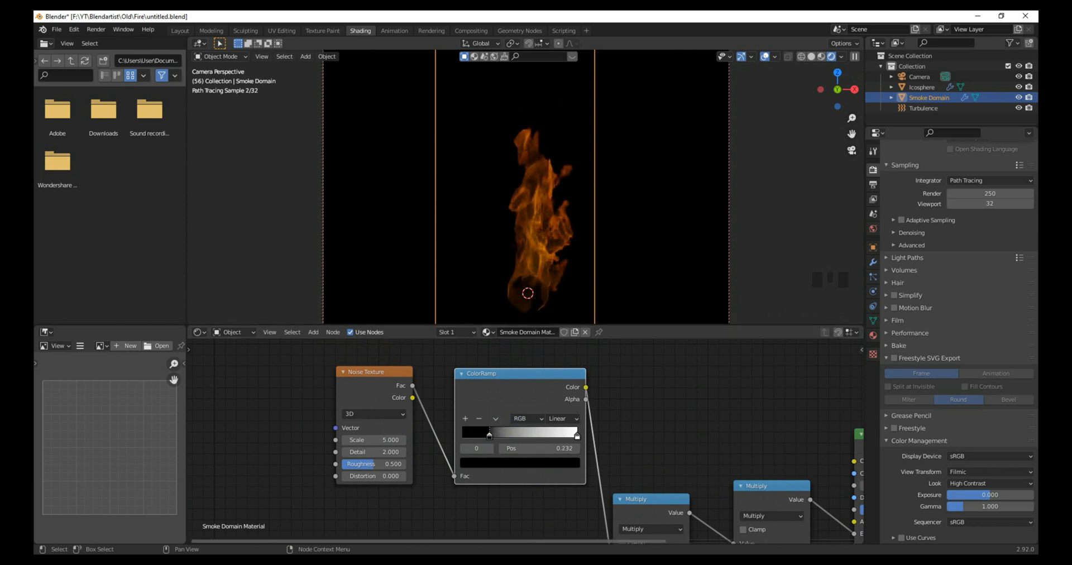
pyautogui.scroll(-1, 625, 445)
pyautogui.scroll(2, 581, 437)
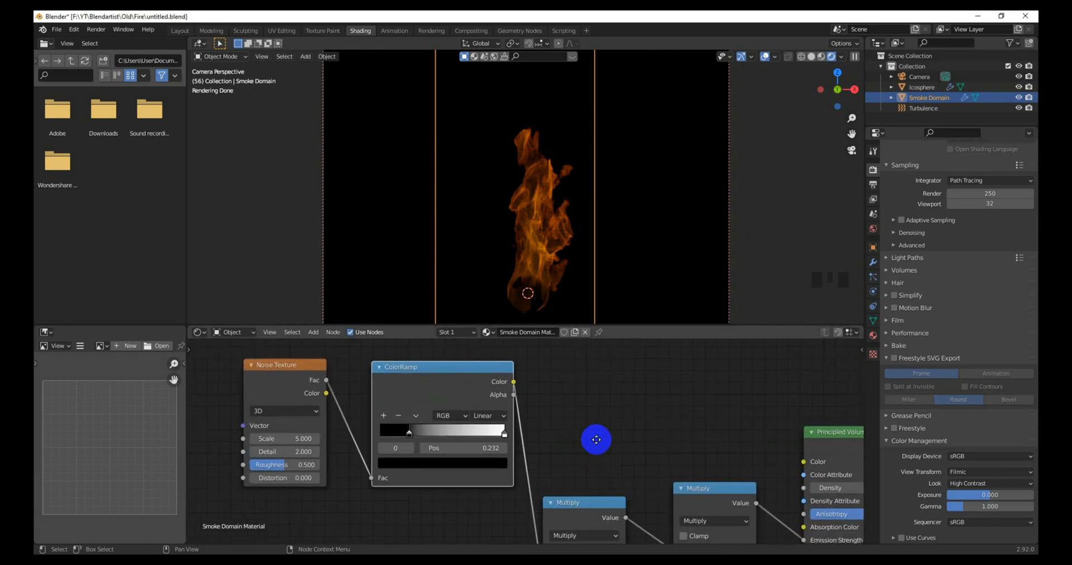
# Step: Set the Noise Texture to Scale 8, Detail 9 and Distortion 1
pyautogui.moveTo(547, 474); pyautogui.dragTo(549, 445)
pyautogui.moveTo(344, 435); pyautogui.dragTo(350, 436, button='middle')
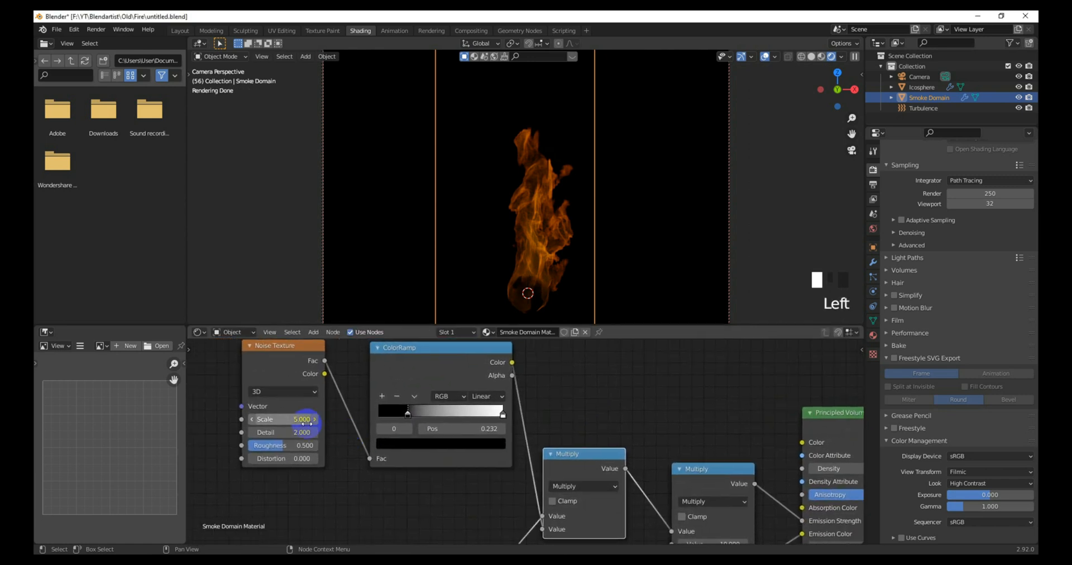
pyautogui.click(307, 423)
pyautogui.write('8')
pyautogui.press('Return')
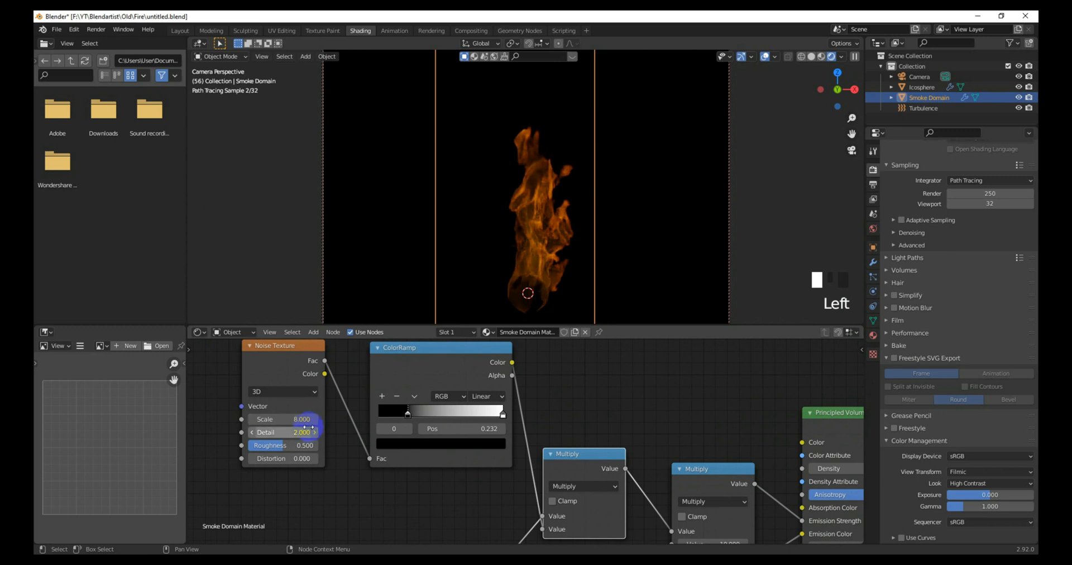
pyautogui.doubleClick(301, 433)
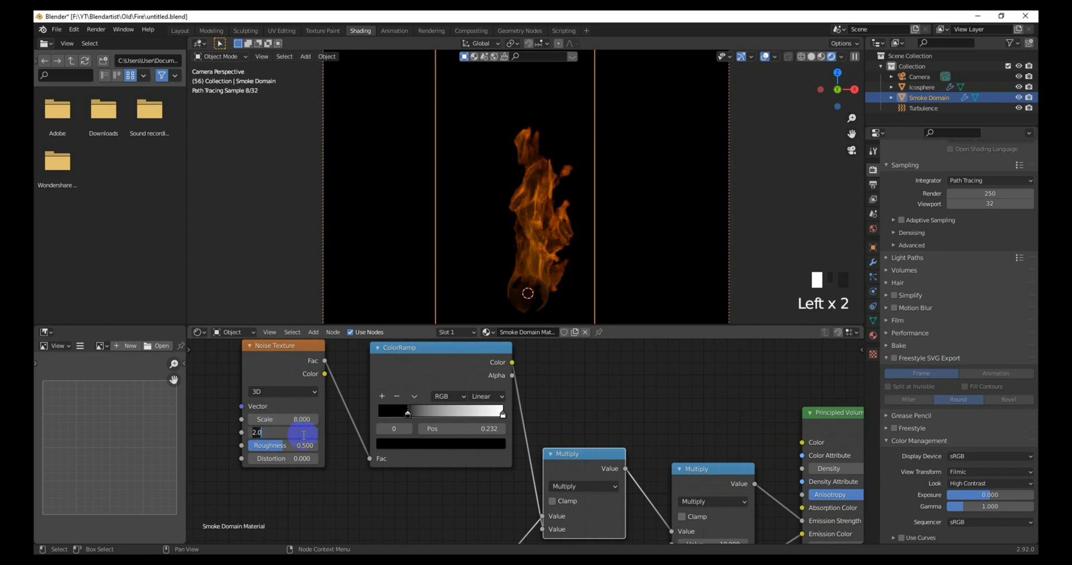
pyautogui.write('9')
pyautogui.press('Return')
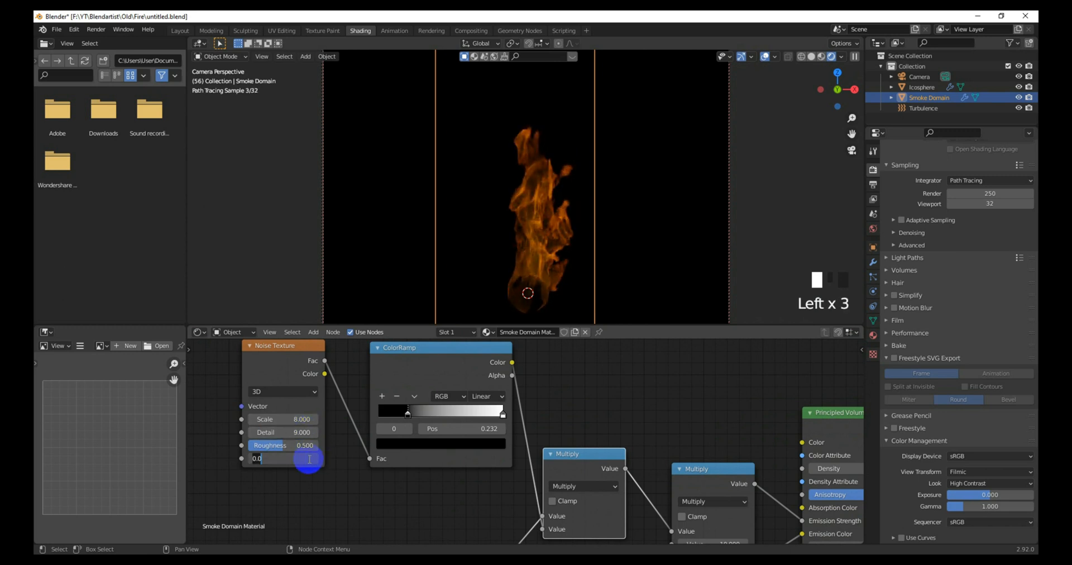
pyautogui.press('Return')
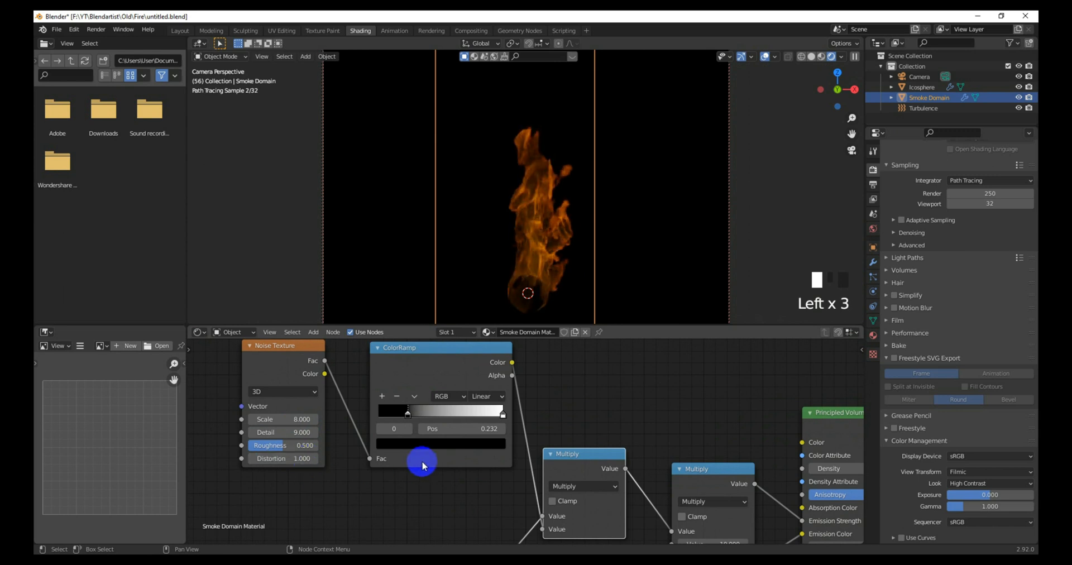
# Step: Raise the second Multiply node's Value to 50
pyautogui.scroll(-2, 427, 460)
pyautogui.moveTo(623, 450); pyautogui.dragTo(493, 430, button='middle')
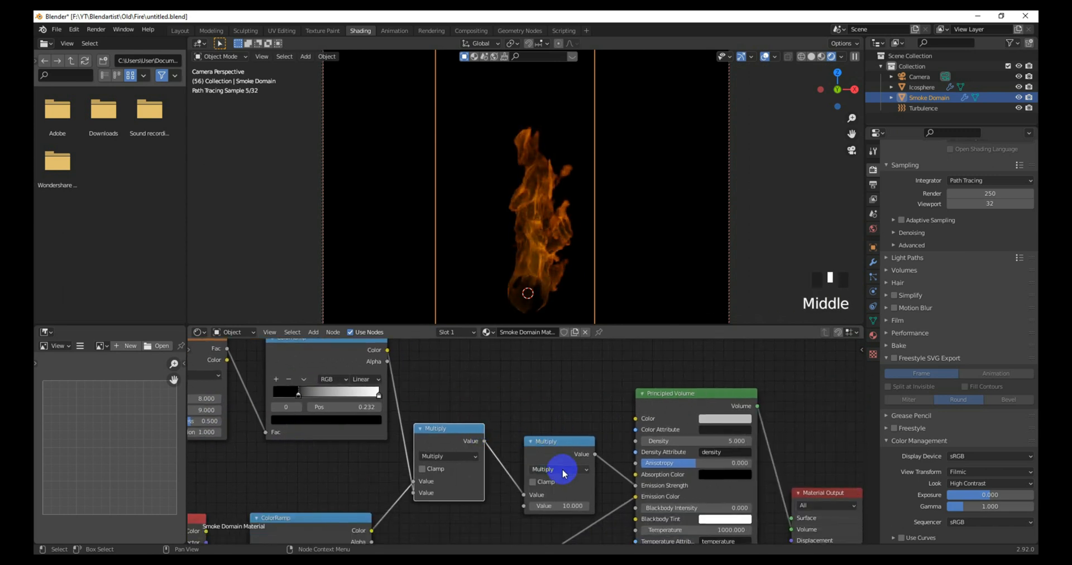
pyautogui.click(569, 507)
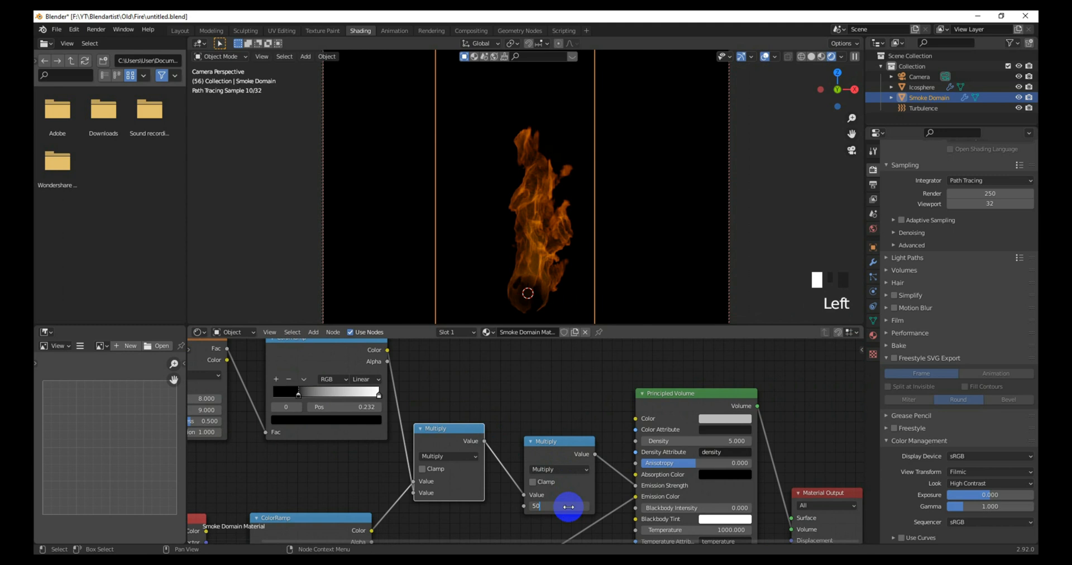
pyautogui.write('50')
pyautogui.press('Return')
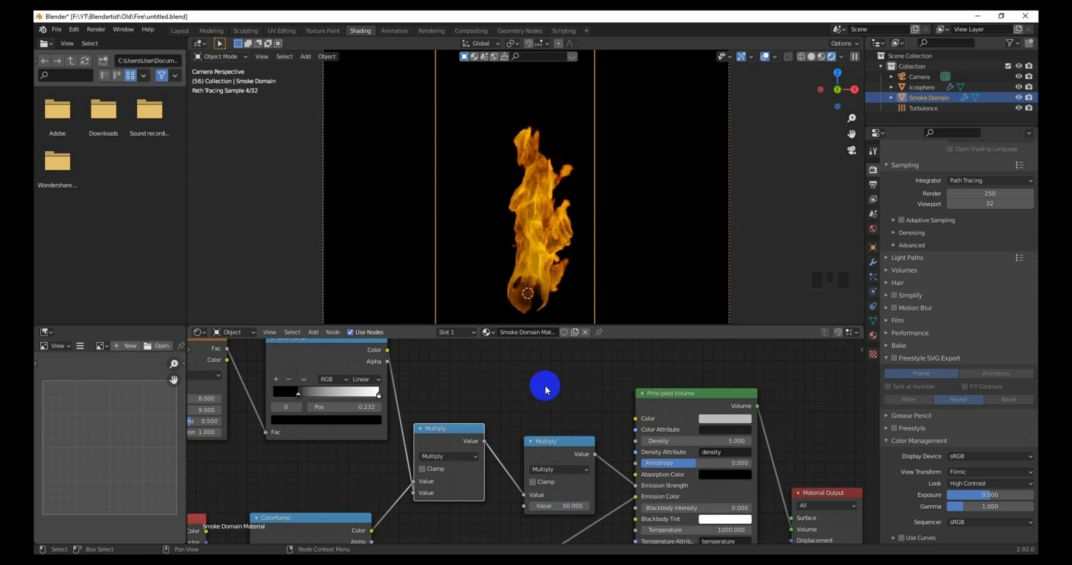
pyautogui.scroll(2, 546, 389)
pyautogui.moveTo(500, 400); pyautogui.dragTo(543, 438, button='middle')
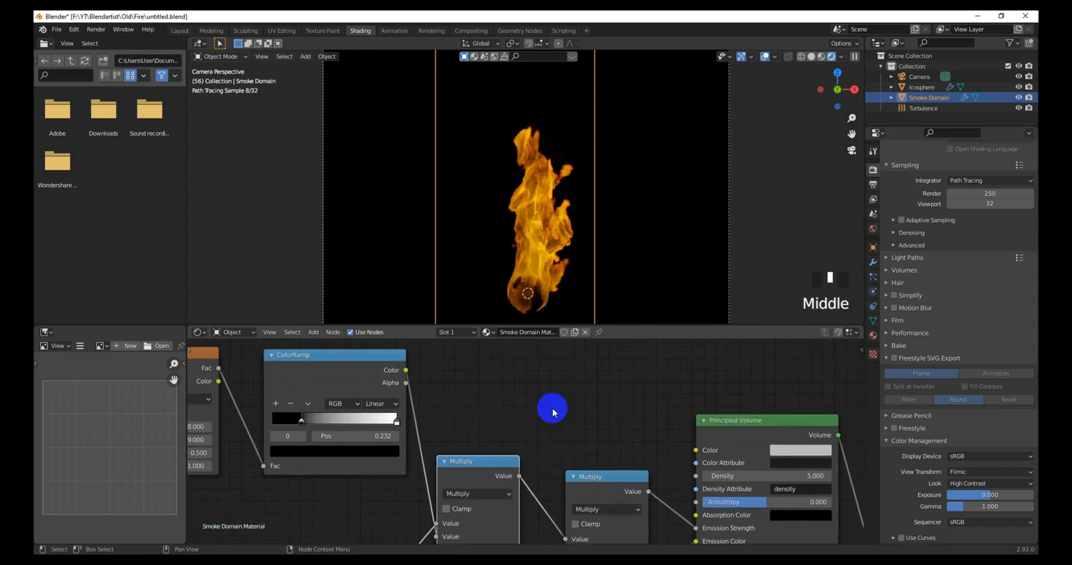
pyautogui.scroll(-4, 552, 412)
# Step: Slide the noise ColorRamp's black stop to 0.436 to darken the flame
pyautogui.click(365, 427)
pyautogui.moveTo(366, 429); pyautogui.dragTo(376, 429)
pyautogui.scroll(4, 545, 304)
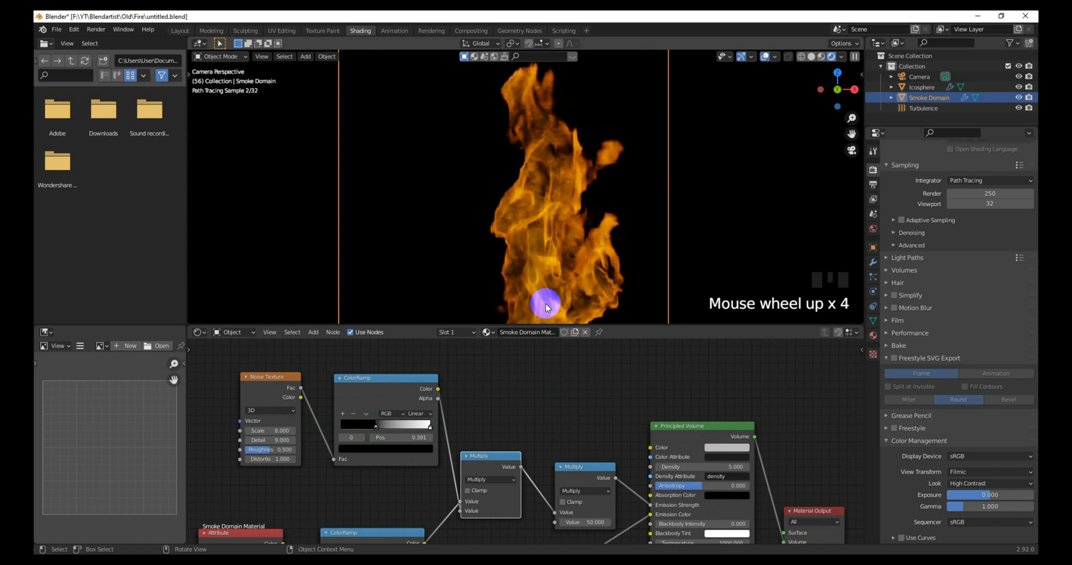
pyautogui.scroll(-4, 545, 304)
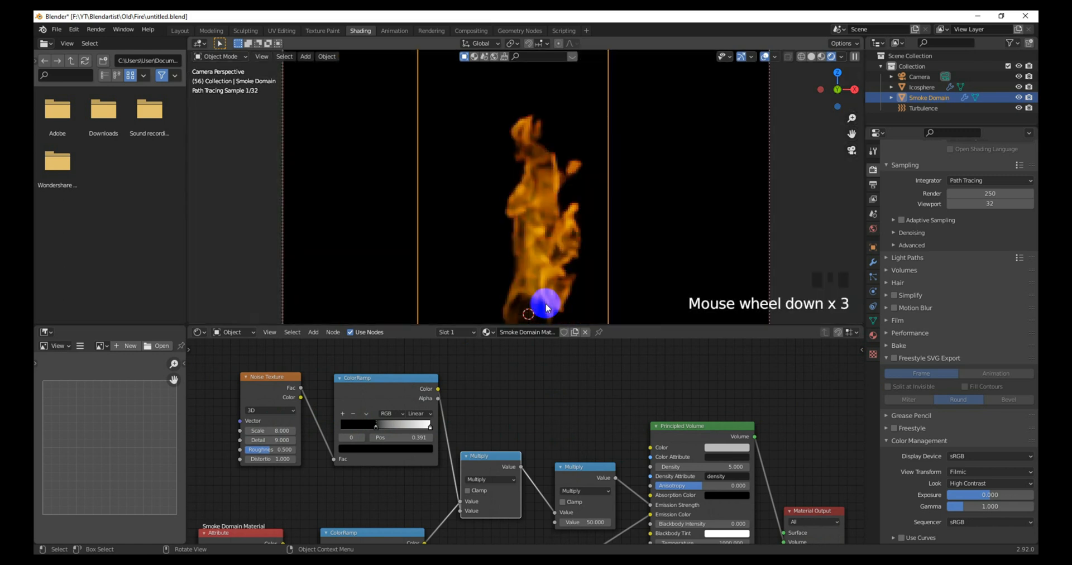
# Step: Switch to the Compositing workspace showing Render Layers, Denoise, Composite and the Glare node
pyautogui.scroll(-3, 564, 402)
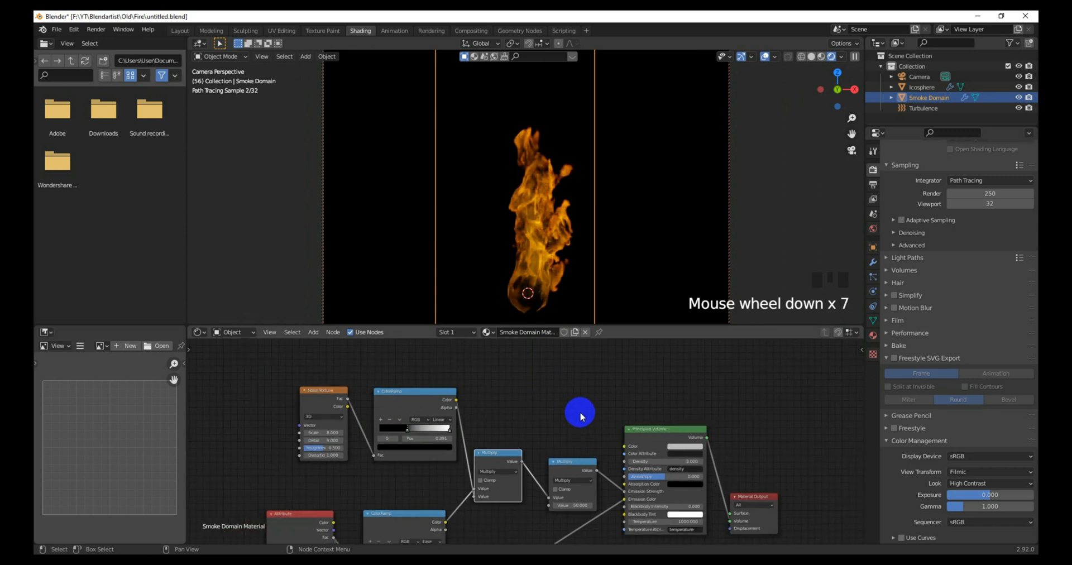
pyautogui.moveTo(576, 411); pyautogui.dragTo(555, 416, button='middle')
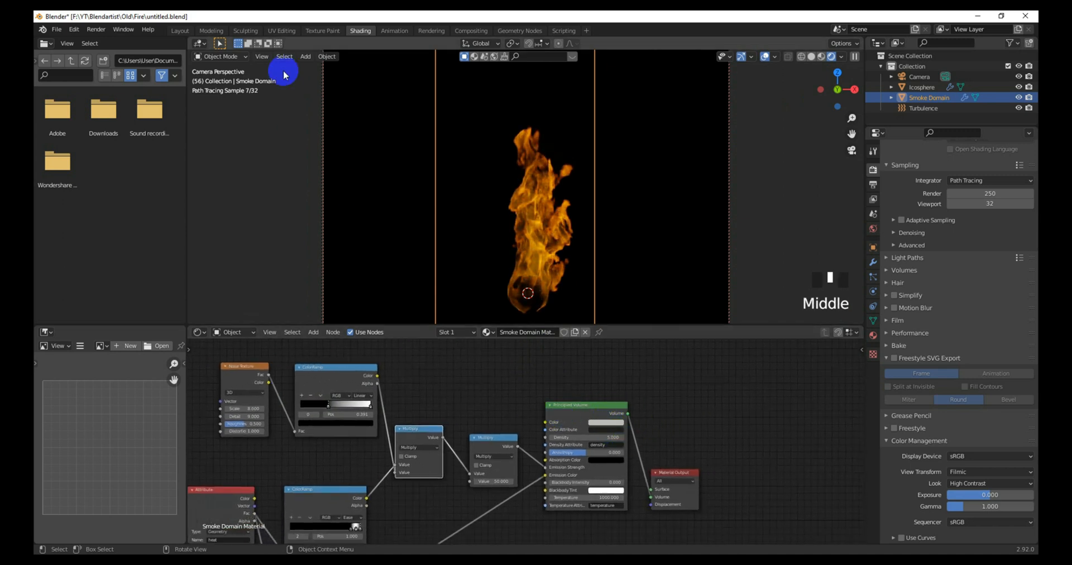
pyautogui.click(472, 31)
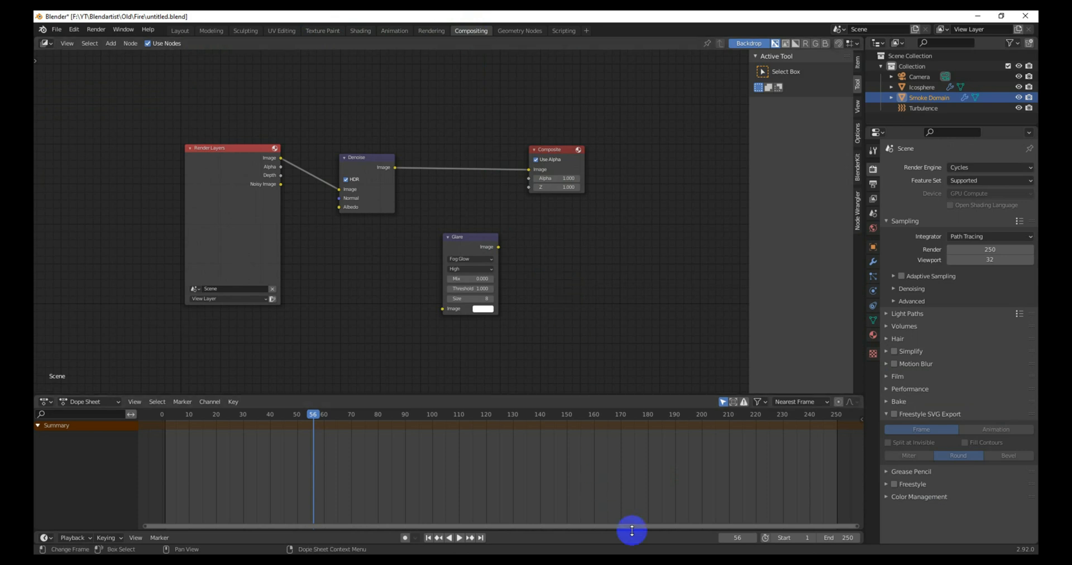
# Step: Link Render Layers Image straight to Composite and delete the Denoise node
pyautogui.scroll(2, 394, 277)
pyautogui.moveTo(347, 196); pyautogui.dragTo(585, 169)
pyautogui.click(385, 180)
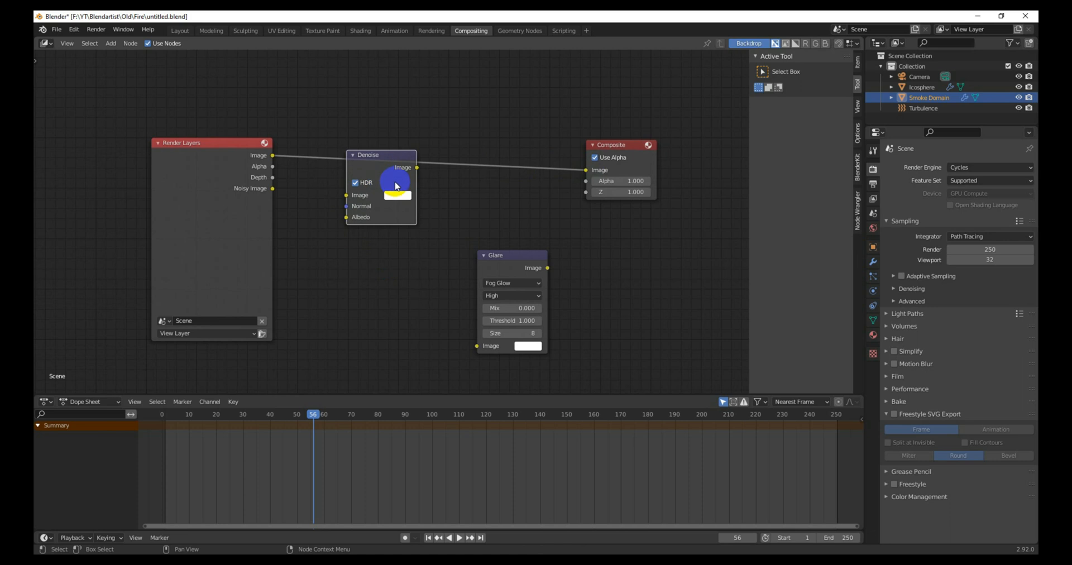
pyautogui.press('x')
# Step: Insert the Fog Glow Glare node on that link with Medium quality, Threshold 0.100, Size 9
pyautogui.moveTo(508, 268); pyautogui.dragTo(448, 163)
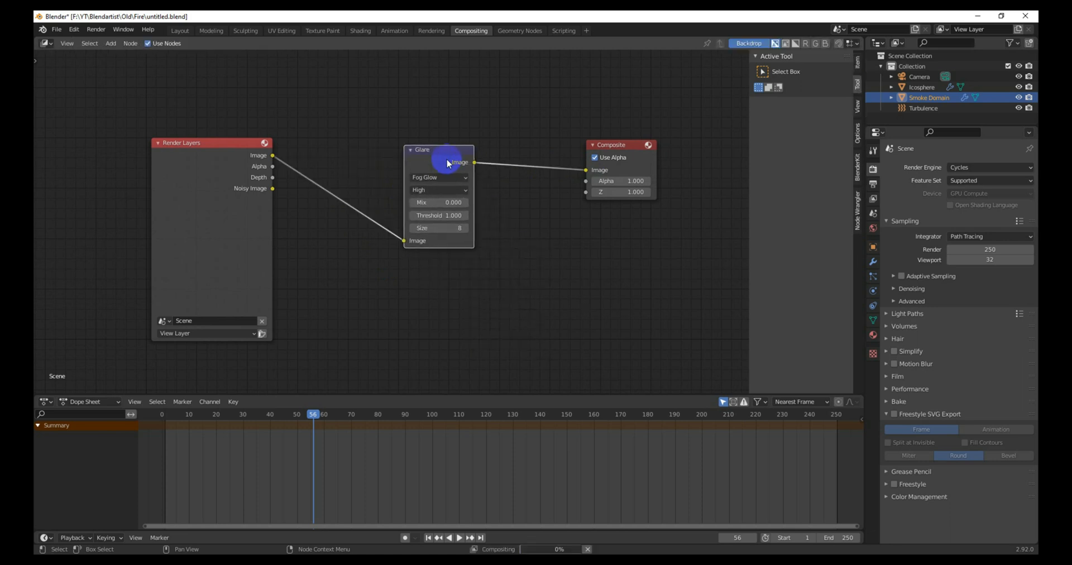
pyautogui.click(425, 190)
pyautogui.click(425, 208)
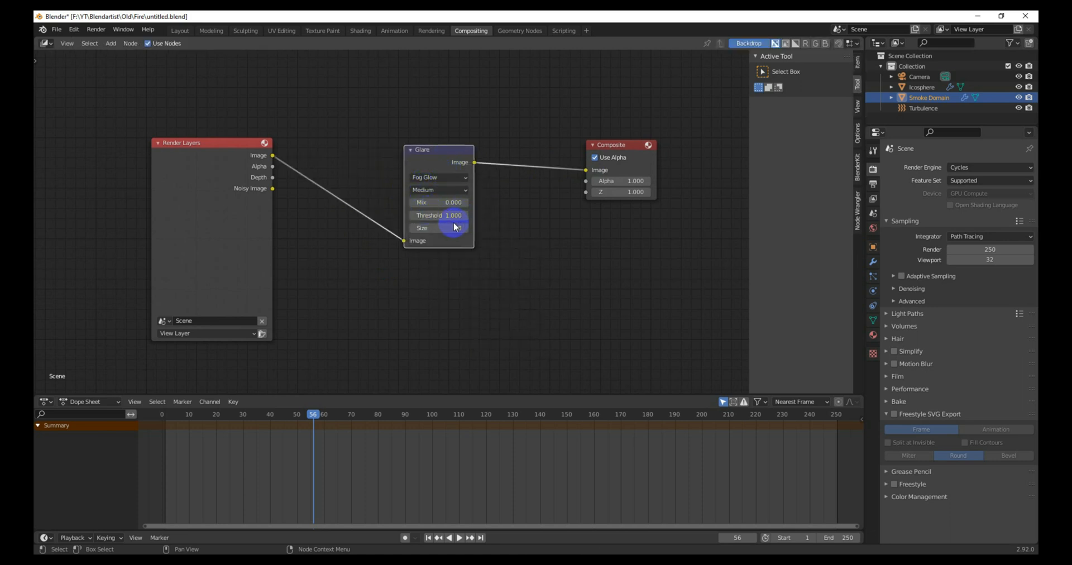
pyautogui.scroll(1, 455, 227)
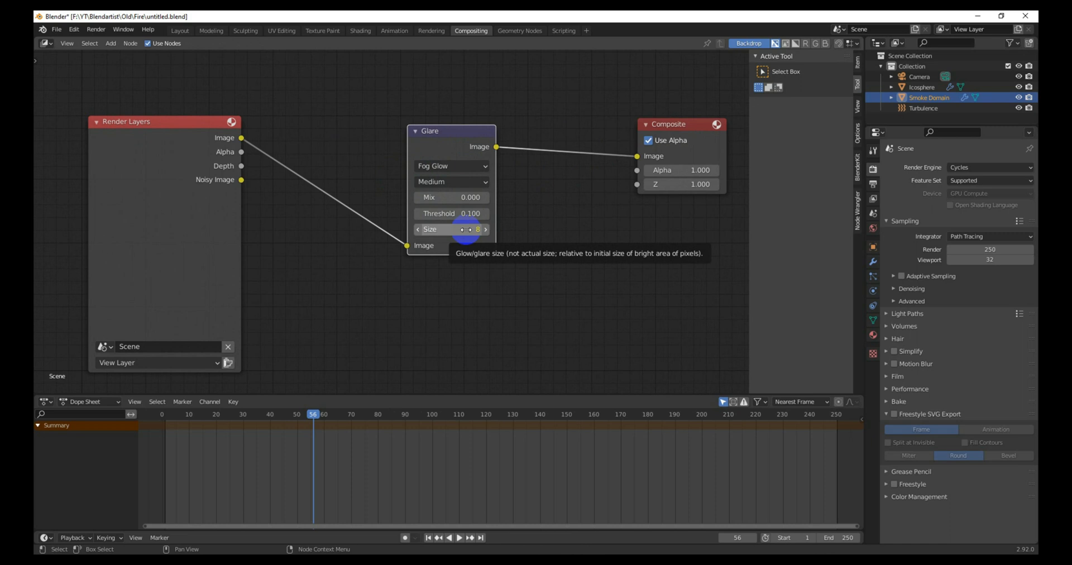
pyautogui.click(466, 229)
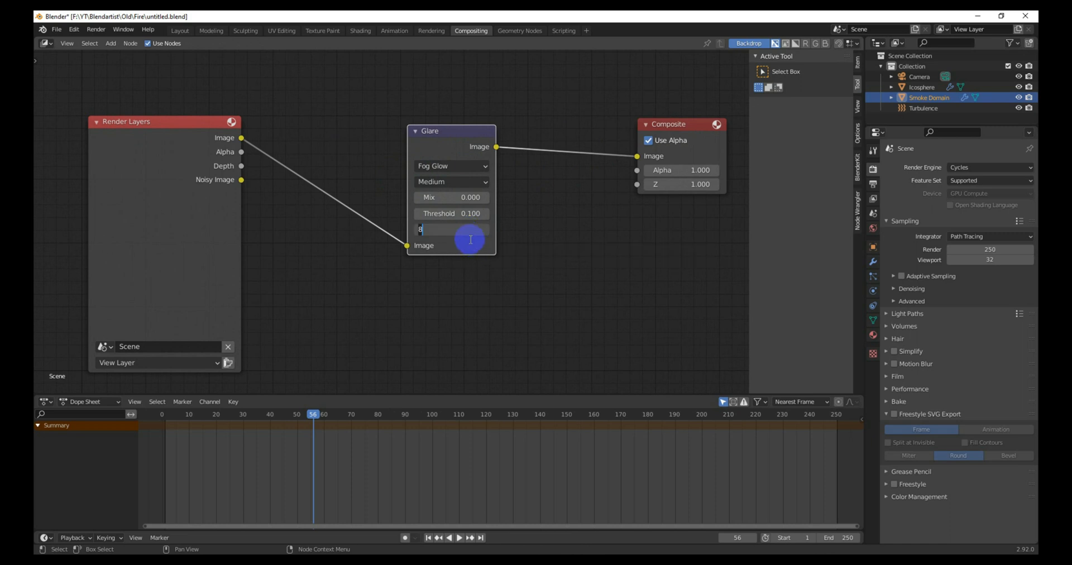
pyautogui.scroll(-3, 471, 239)
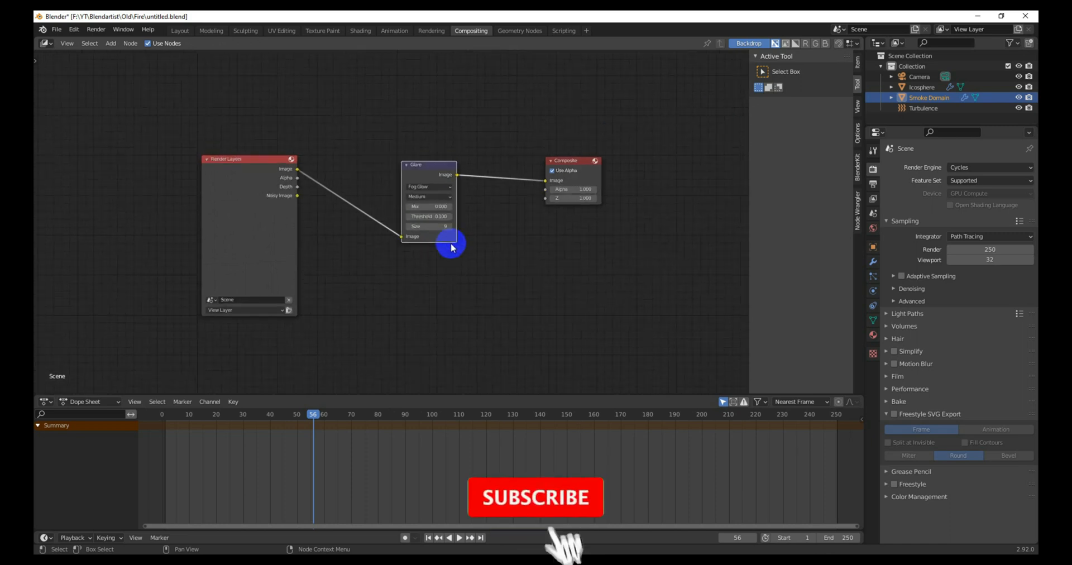
# Step: Return to Layout, centre the fire in the camera view, deselect the Smoke Domain, show Render Properties
pyautogui.click(182, 30)
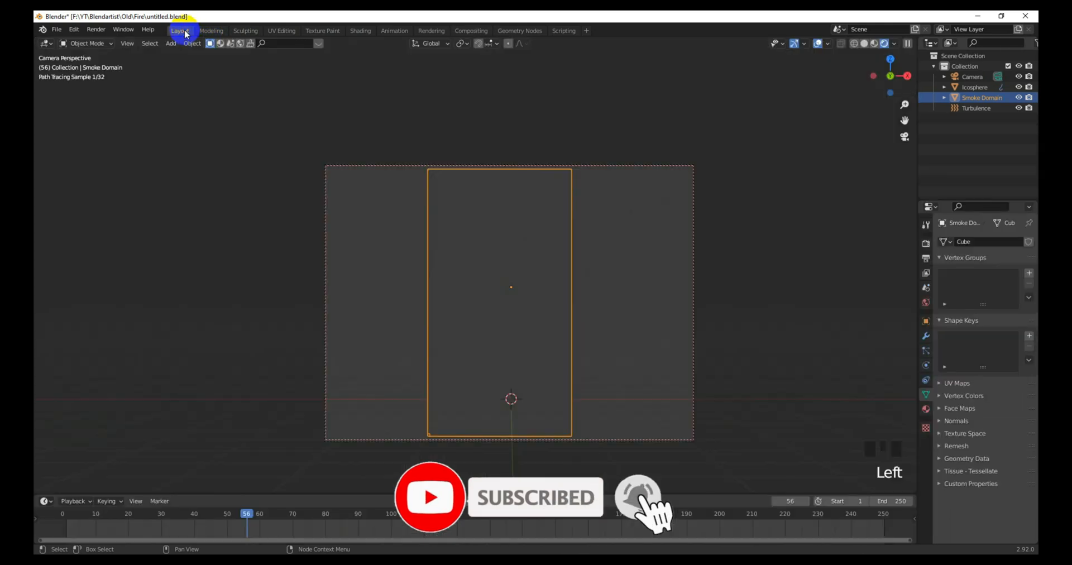
pyautogui.scroll(4, 610, 311)
pyautogui.scroll(-1, 617, 292)
pyautogui.keyDown('shift'); pyautogui.moveTo(607, 307); pyautogui.dragTo(606, 249, button='middle'); pyautogui.keyUp('shift')
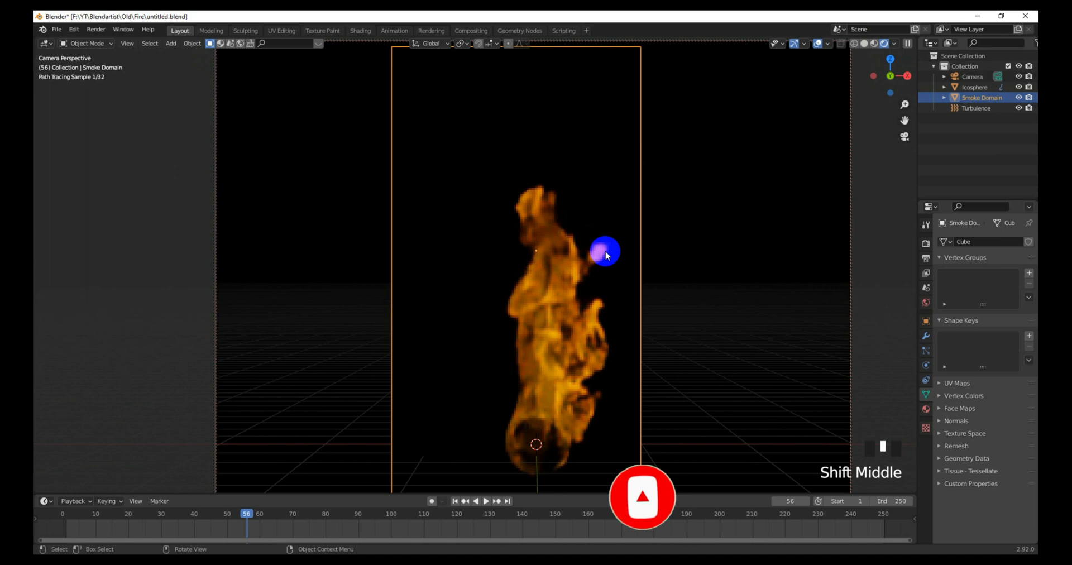
pyautogui.scroll(-1, 610, 271)
pyautogui.click(711, 299)
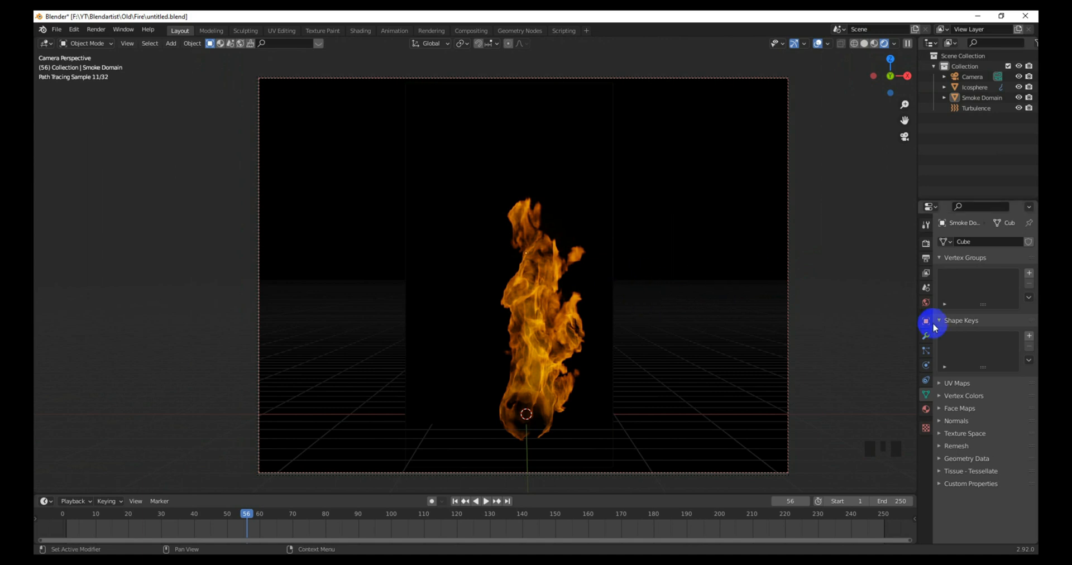
pyautogui.click(925, 244)
# Step: In Output Properties > Dimensions, set the resolution to 1920 × 1080 for a landscape frame
pyautogui.click(958, 295)
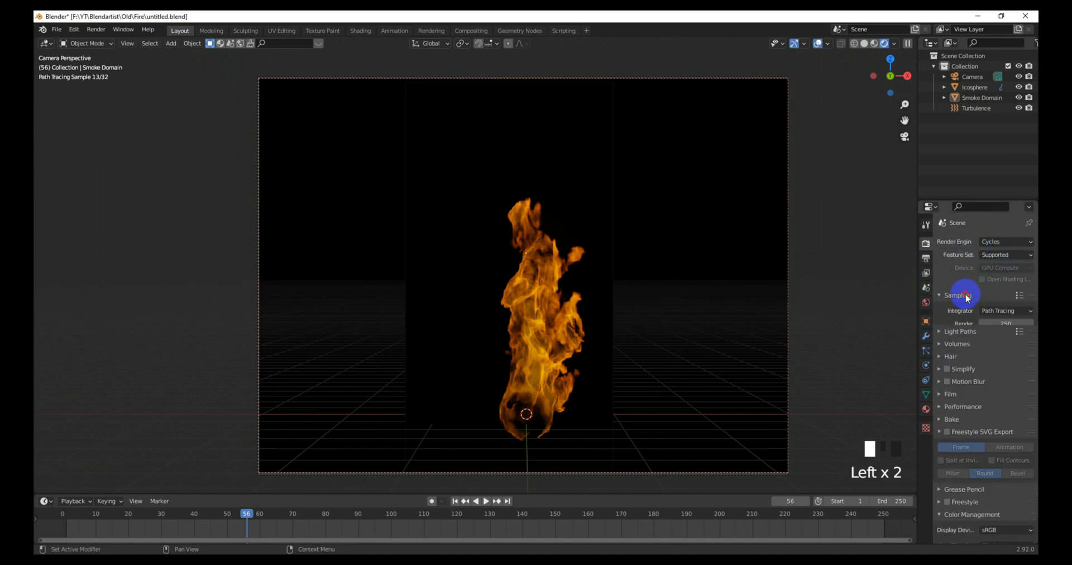
pyautogui.click(941, 298)
pyautogui.click(926, 258)
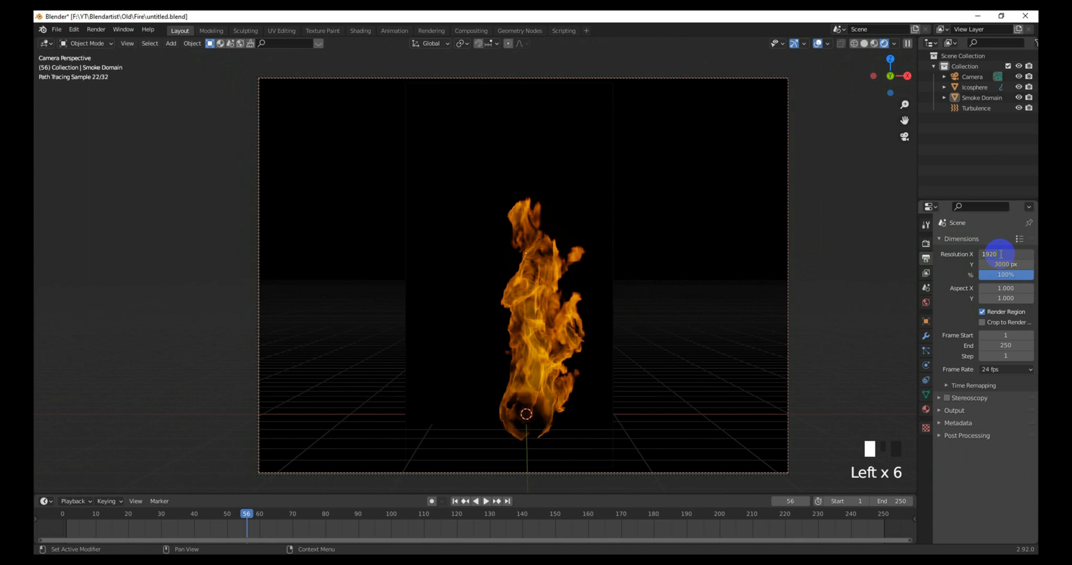
pyautogui.click(1011, 264)
pyautogui.write('1080')
pyautogui.click(893, 313)
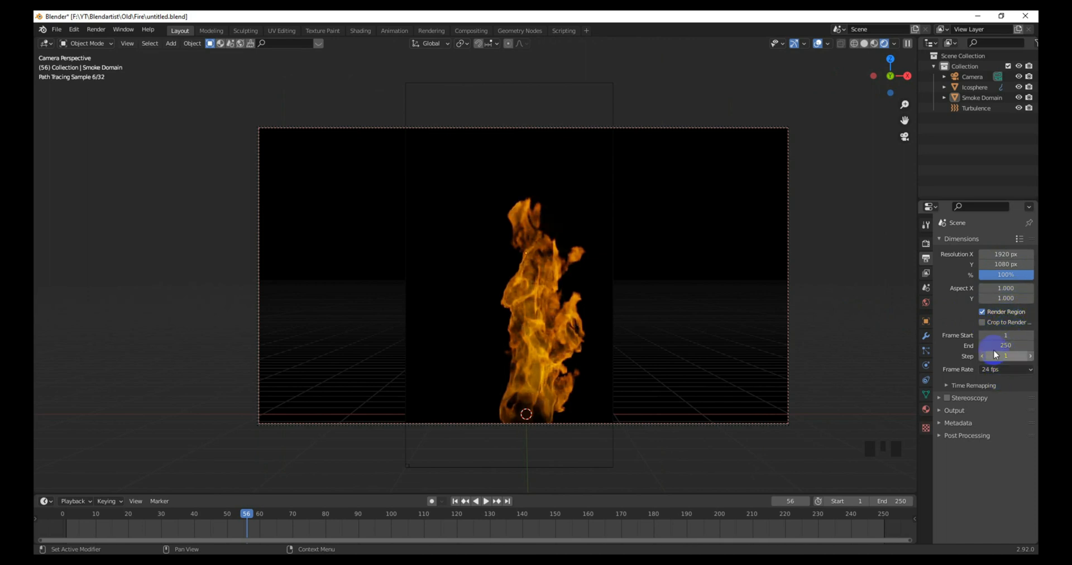
pyautogui.click(951, 411)
pyautogui.click(951, 411)
pyautogui.click(926, 244)
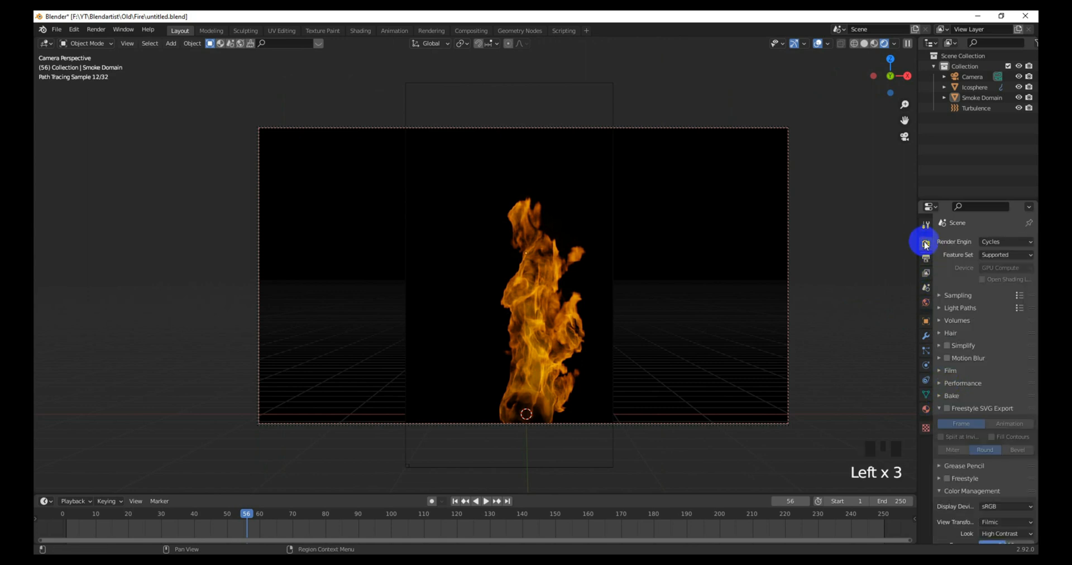
pyautogui.click(941, 295)
pyautogui.click(946, 298)
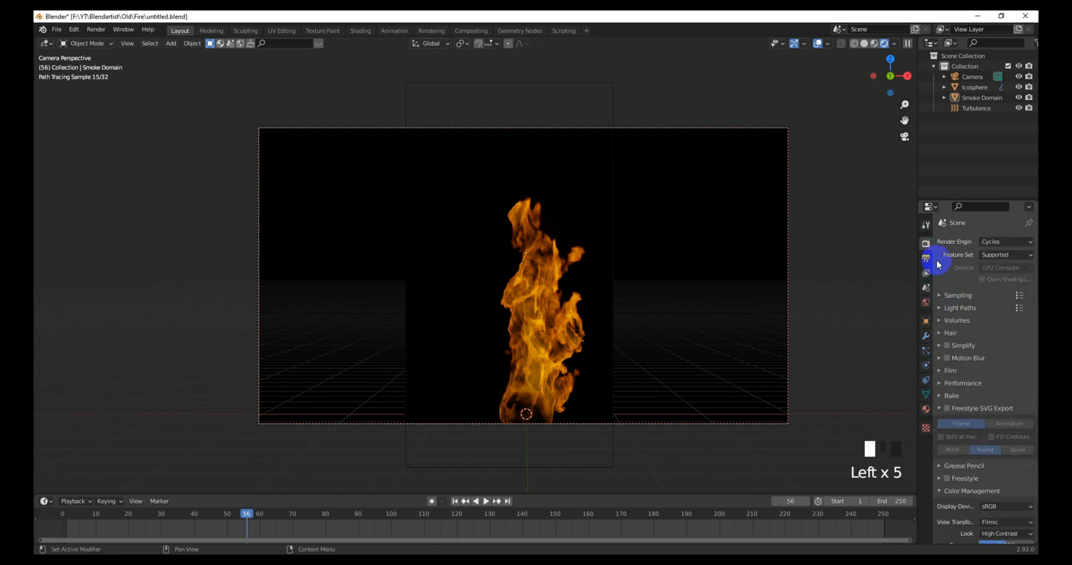
# Step: Move the camera down about 0.57 m along the Z axis to reframe the fire
pyautogui.scroll(-1, 589, 299)
pyautogui.press('g')
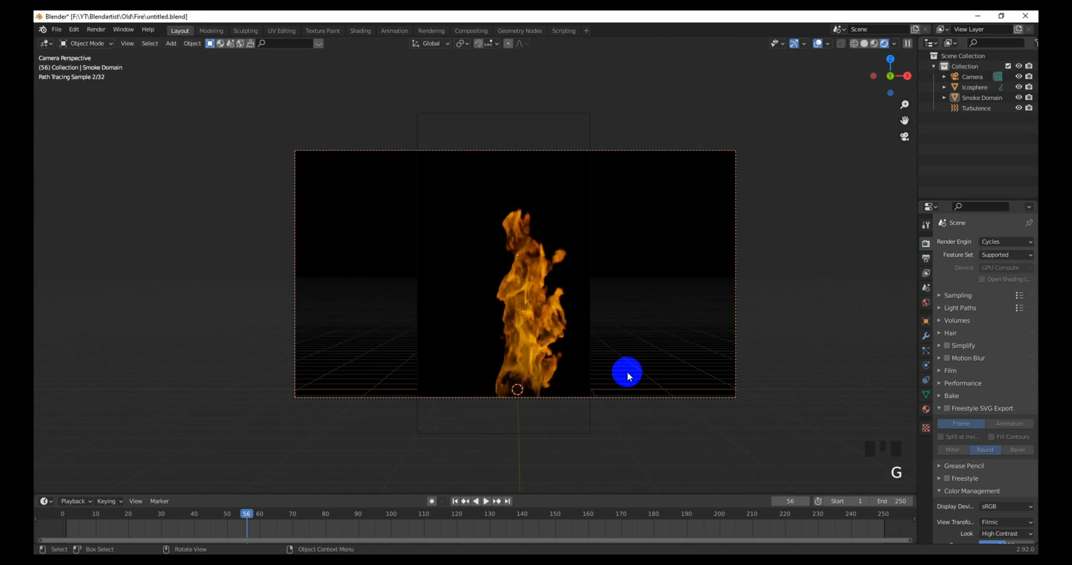
pyautogui.press('z')
pyautogui.click(642, 344)
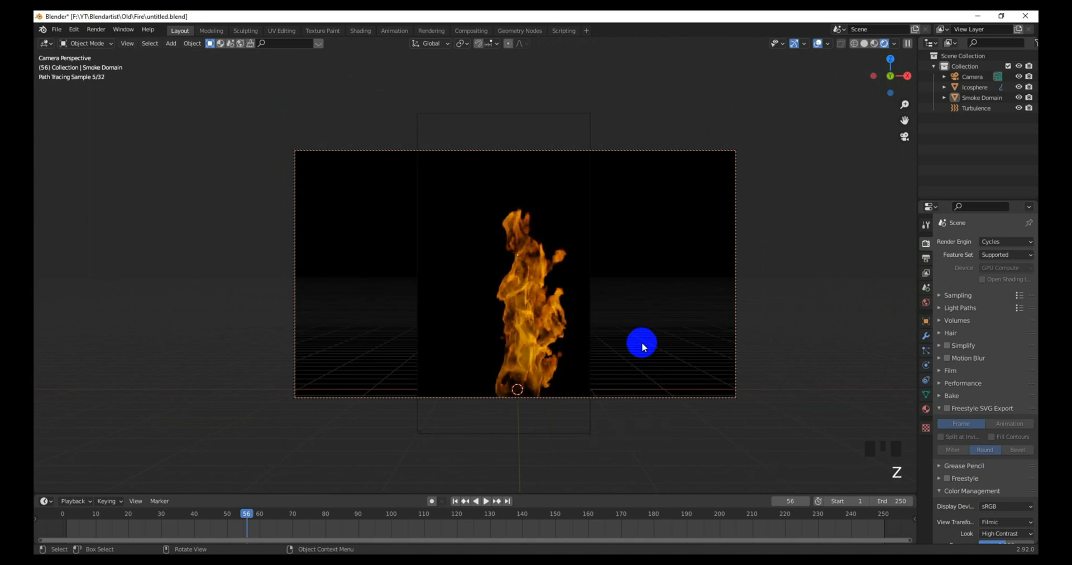
pyautogui.click(736, 363)
pyautogui.press('g')
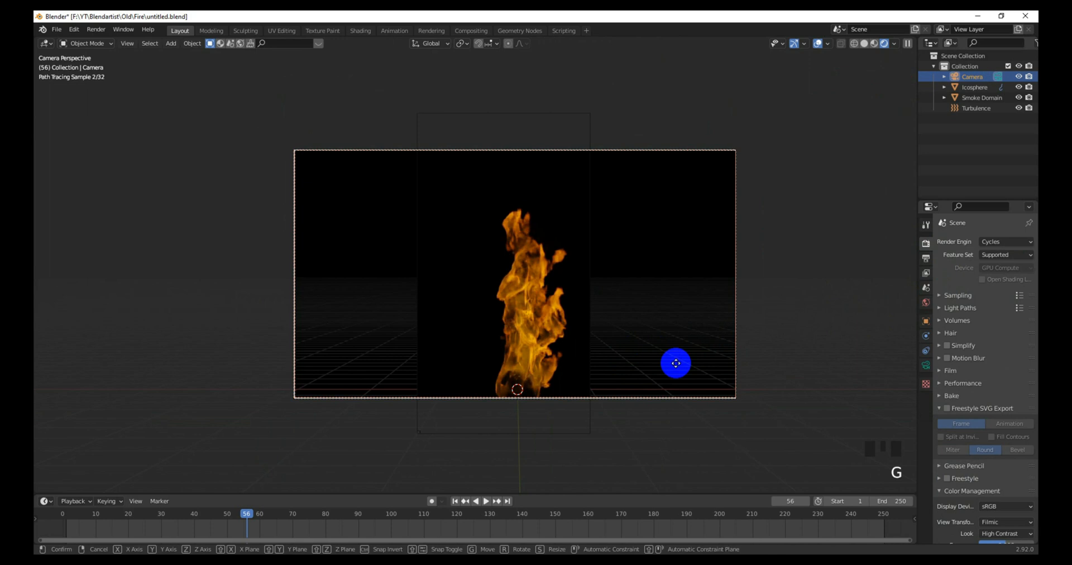
pyautogui.press('z')
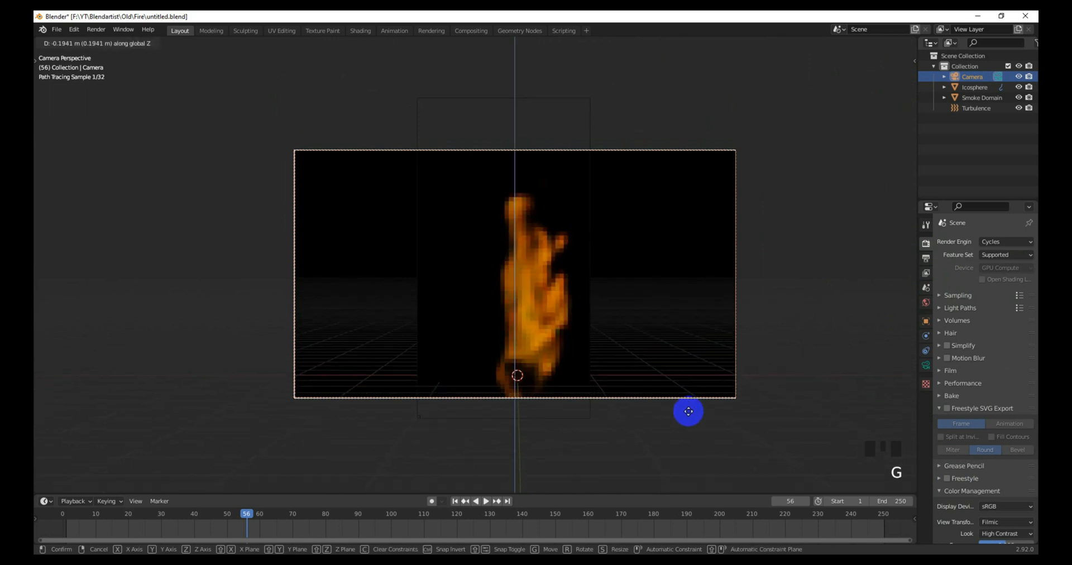
pyautogui.click(736, 47)
# Step: Clear the selection and render frame 56 as a still image
pyautogui.scroll(1, 637, 193)
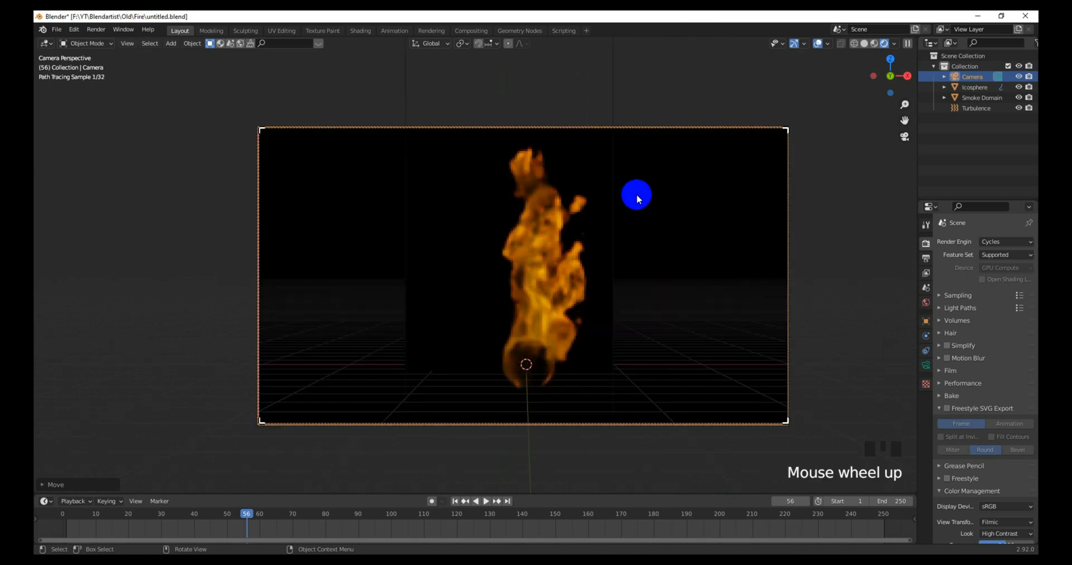
pyautogui.click(563, 286)
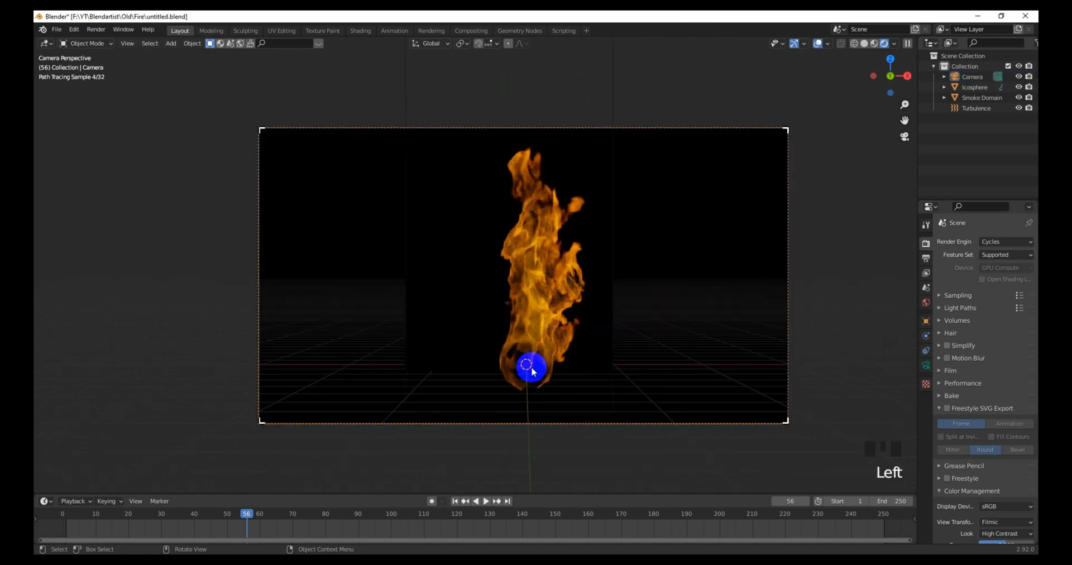
pyautogui.click(535, 346)
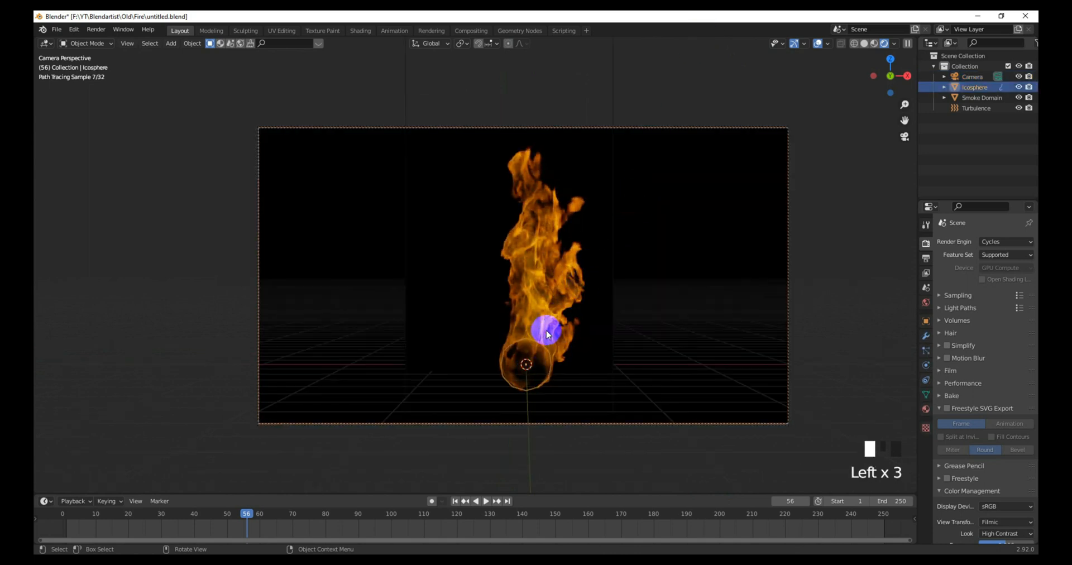
pyautogui.click(547, 333)
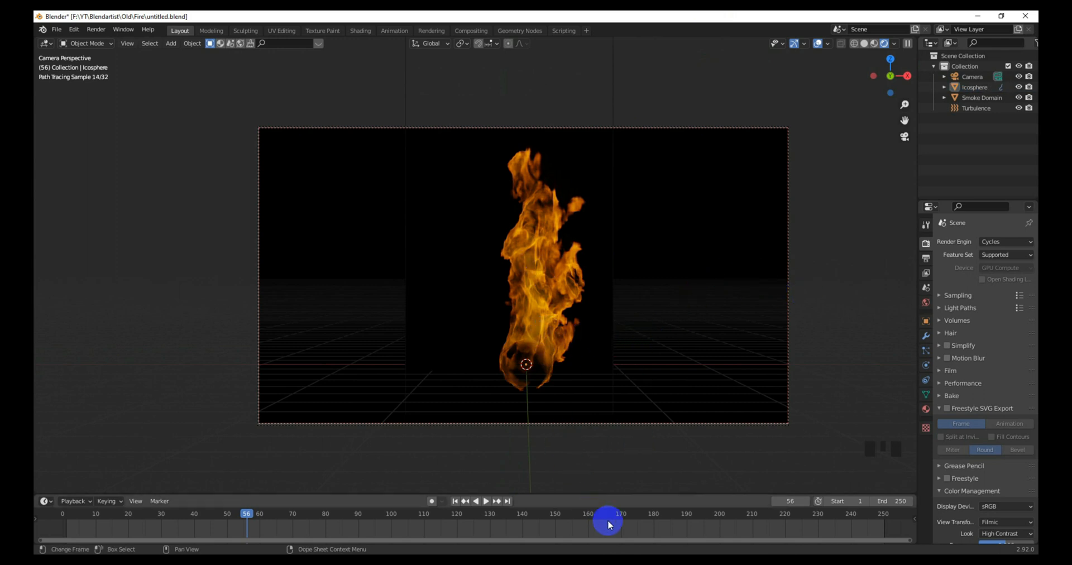
pyautogui.click(100, 36)
pyautogui.click(106, 41)
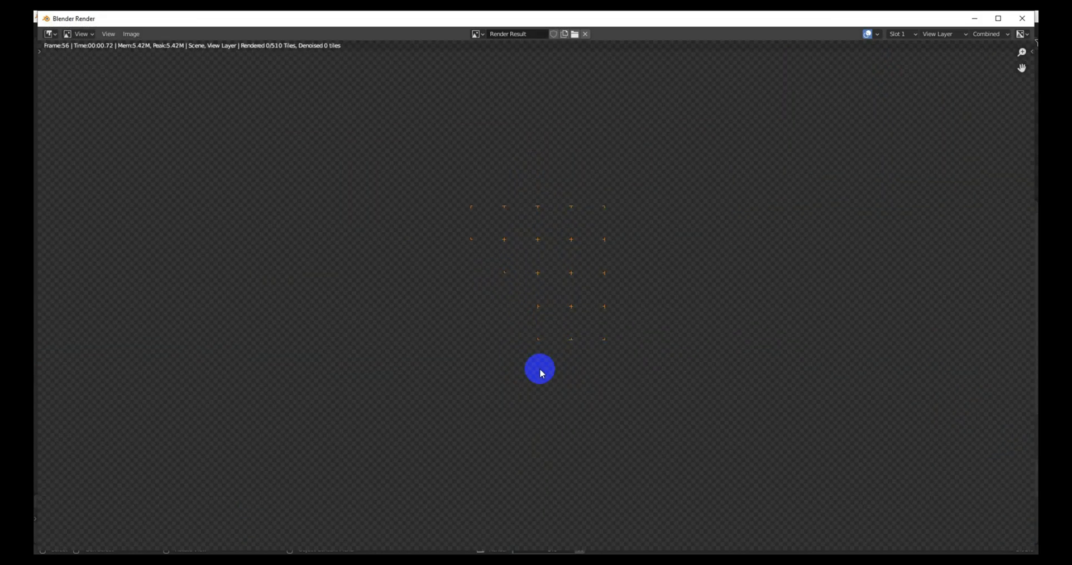